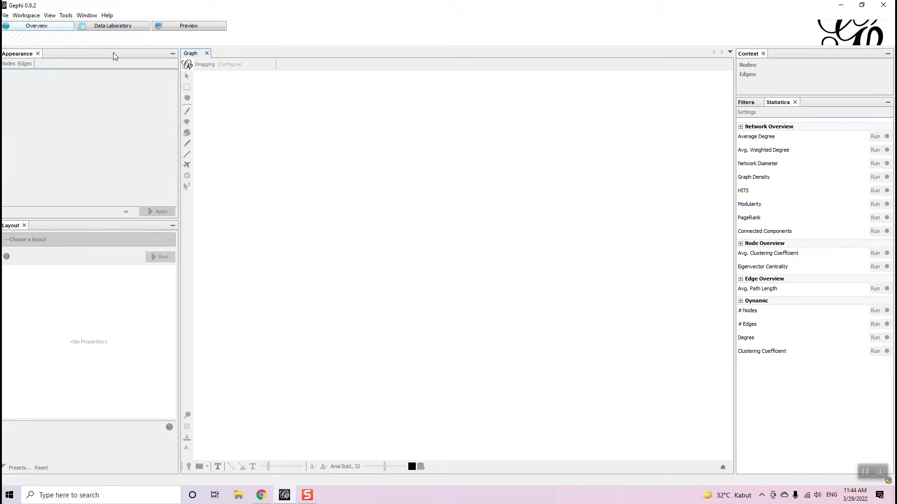
- Look through Gephi's Data Laboratory and Preview workspaces, ending back in Overview
left_click(100, 27)
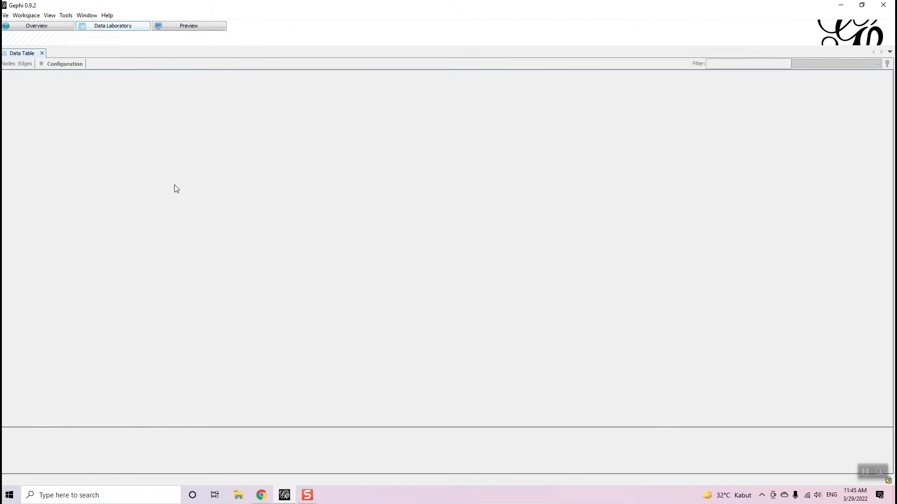
left_click(47, 28)
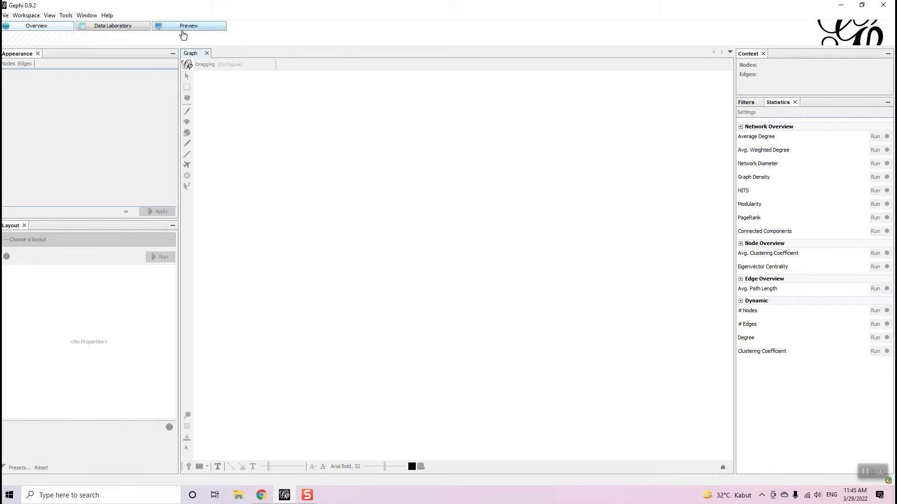
left_click(88, 29)
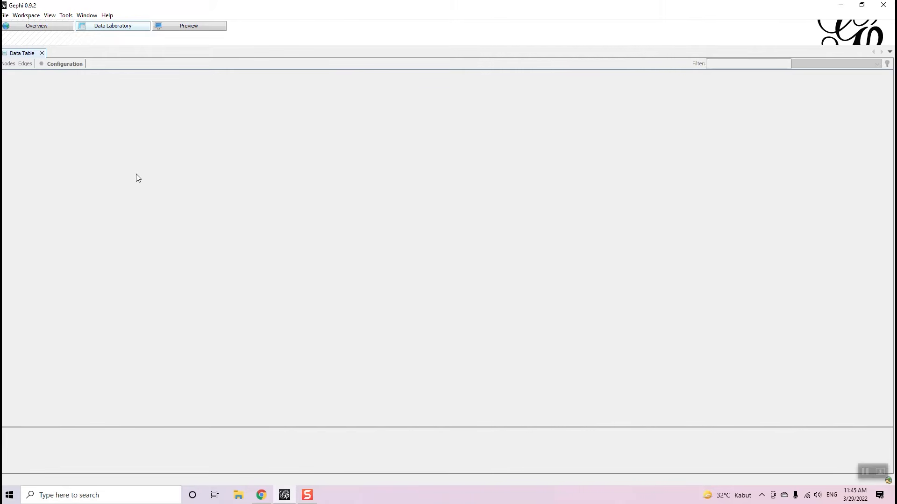
left_click(185, 29)
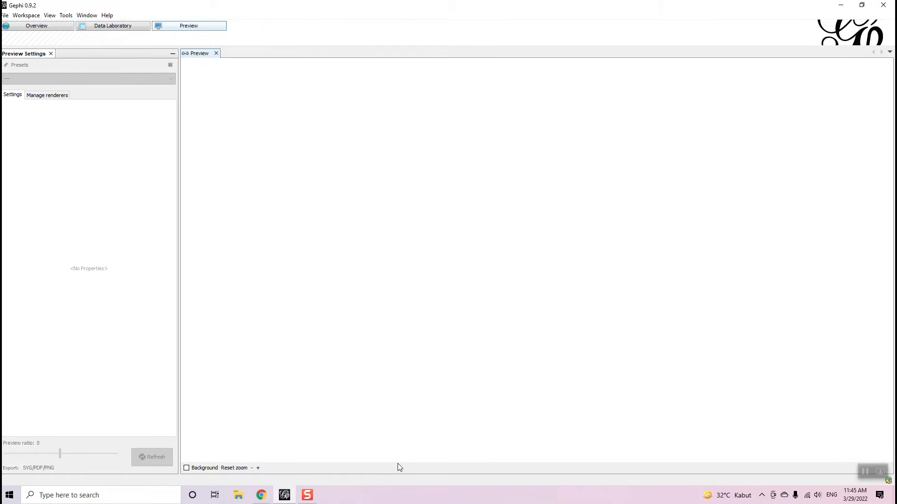
left_click(55, 28)
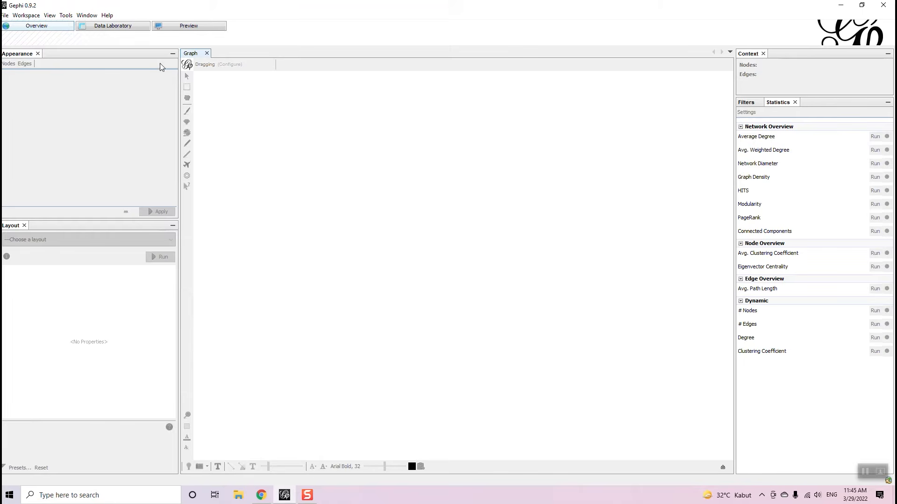
left_click(192, 30)
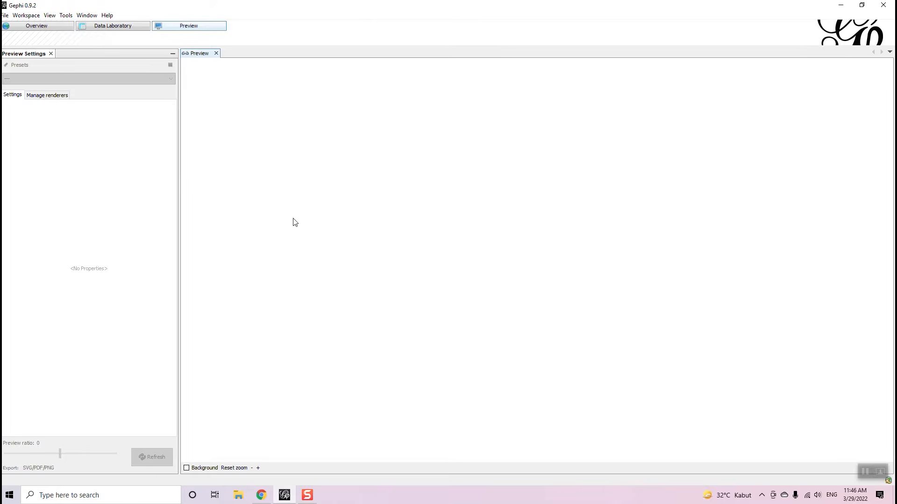
left_click(30, 28)
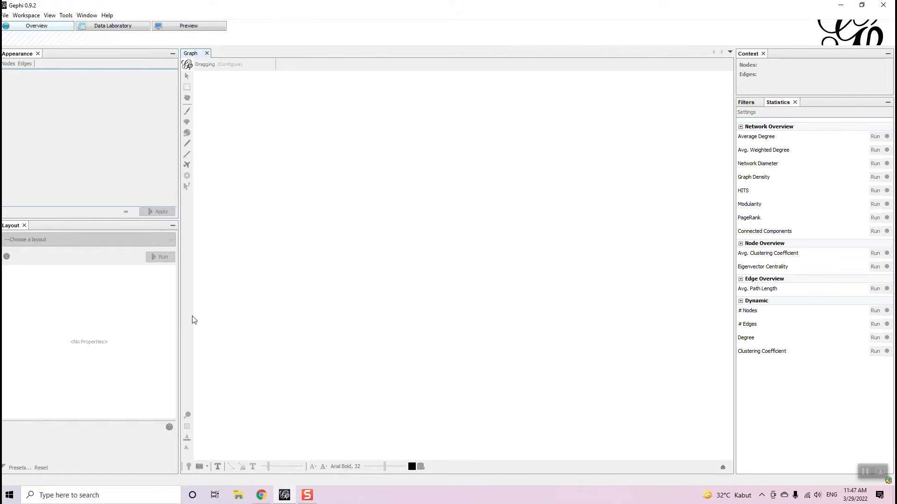
- On GitHub, open dataset_information.pdf from the doc folder in a new tab, then open the data folder
mouse_move(262, 501)
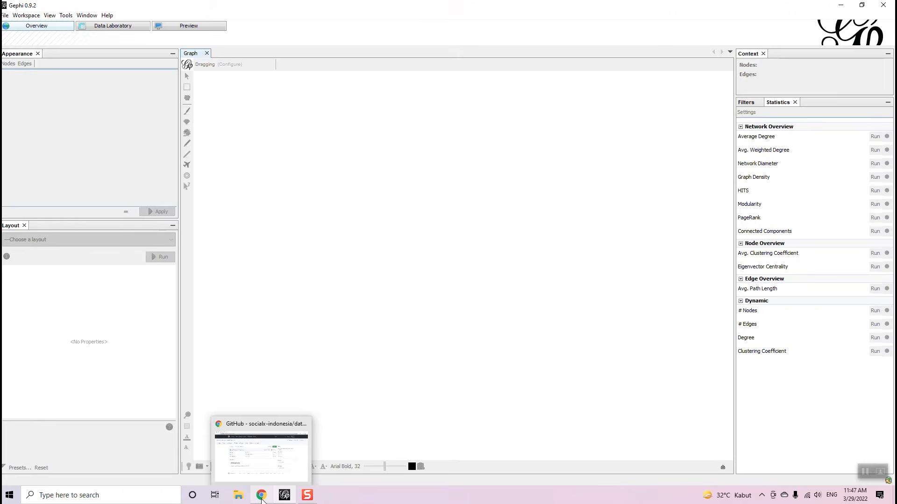
left_click(262, 500)
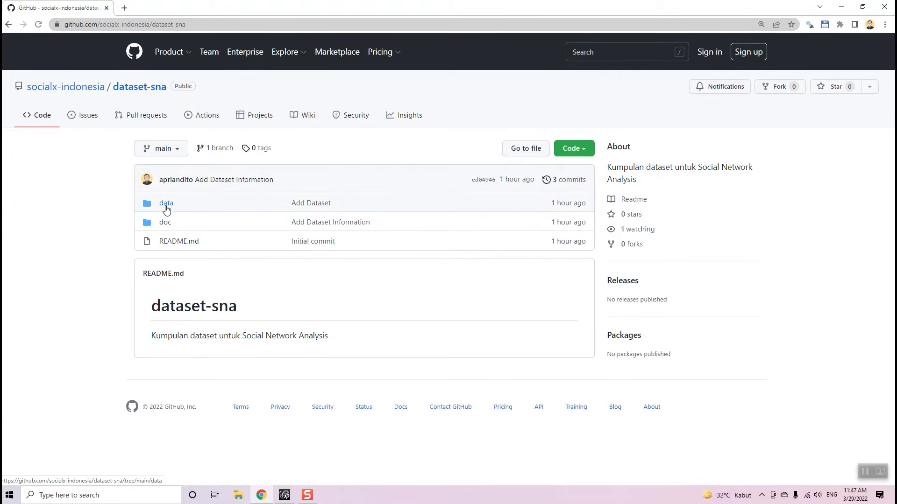
left_click(166, 223)
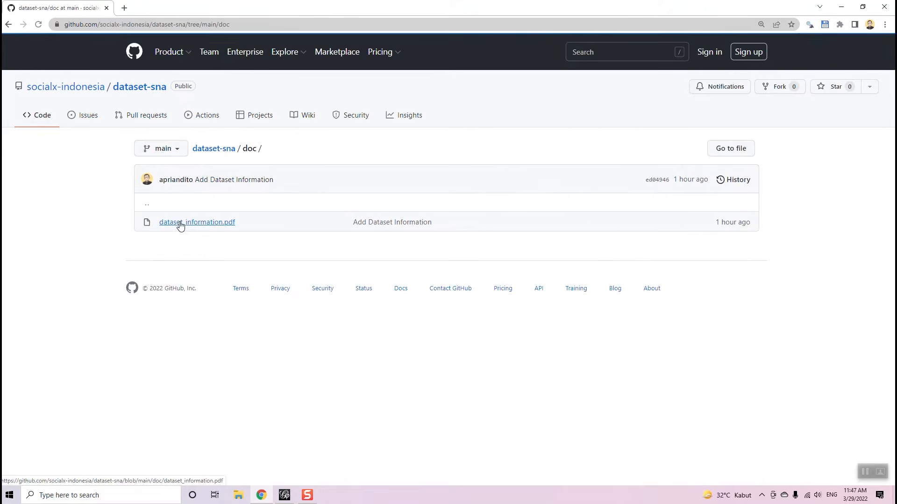
right_click(183, 223)
left_click(138, 241)
right_click(192, 224)
left_click(207, 232)
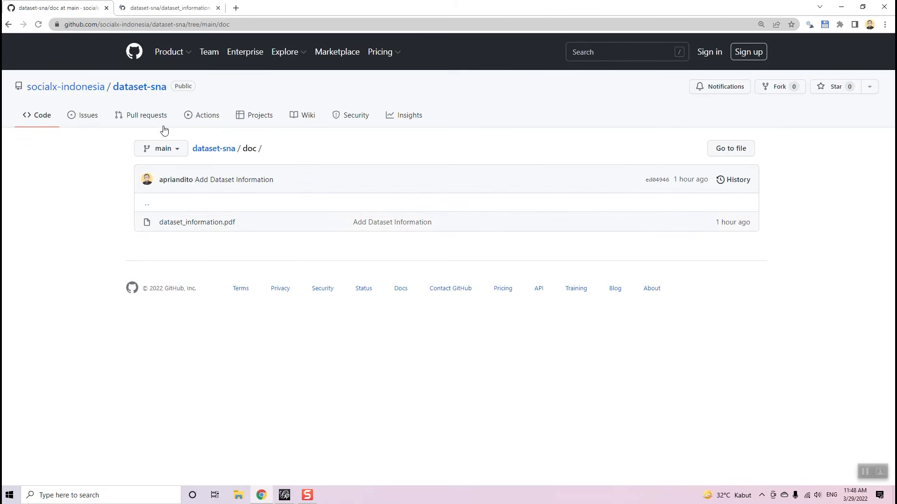
left_click(212, 149)
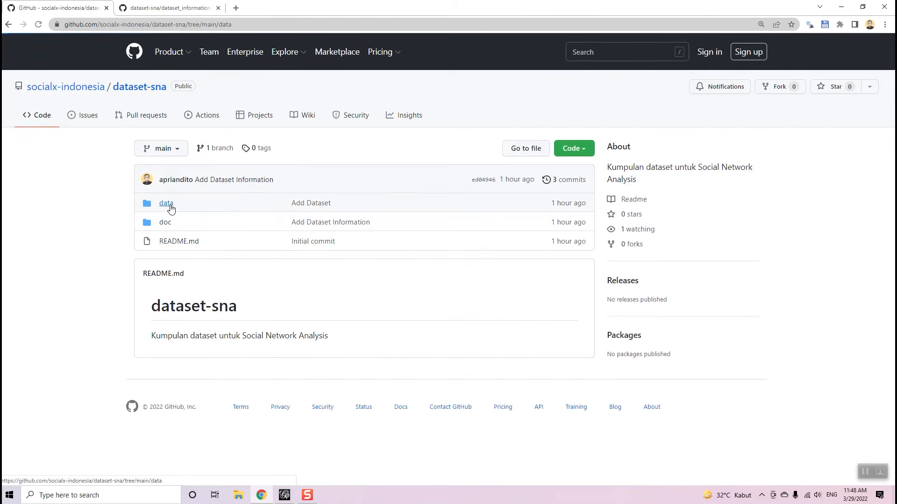
left_click(166, 204)
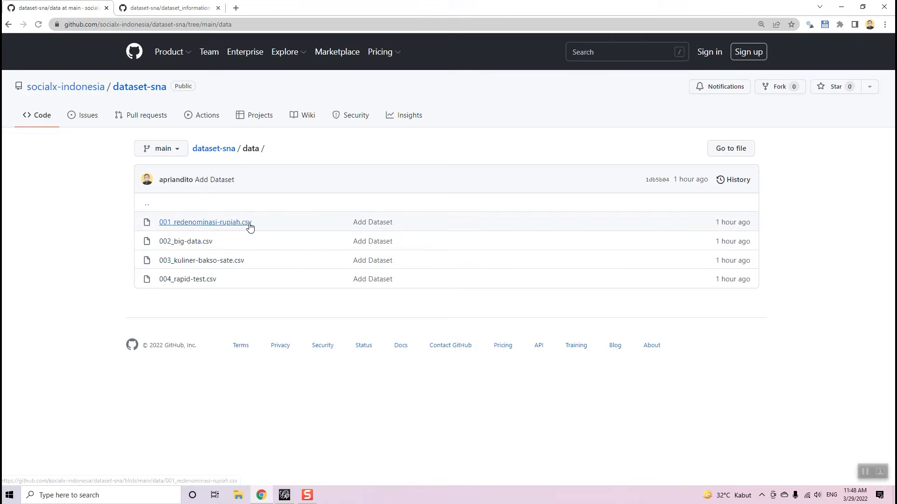
left_click(191, 224)
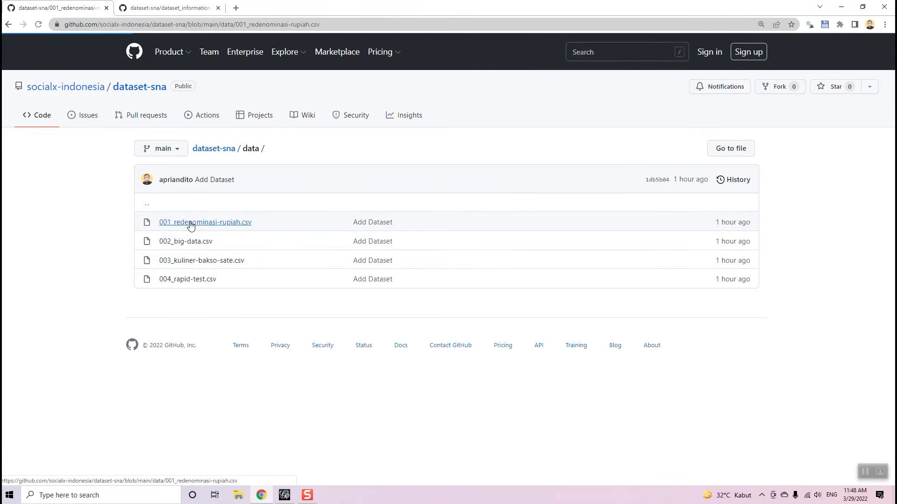
scroll(263, 207, "down", 3)
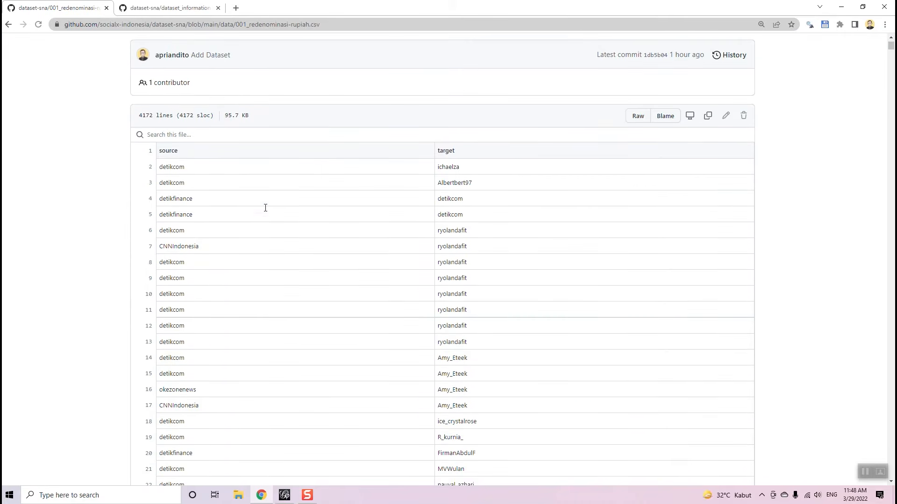
left_click_drag(162, 150, 496, 388)
scroll(499, 390, "down", 1)
scroll(499, 390, "down", 3)
scroll(819, 126, "up", 1)
scroll(818, 125, "up", 4)
left_click(427, 197)
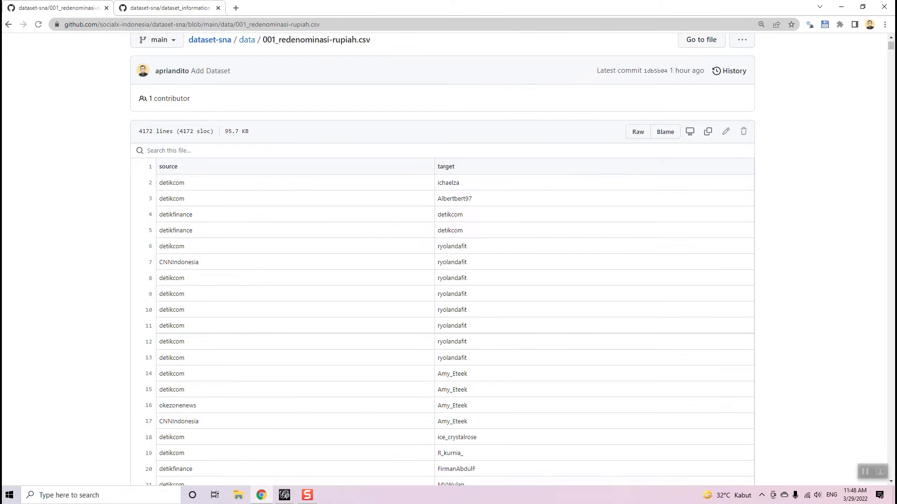
key("ctrl+Tab")
scroll(287, 180, "down", 3)
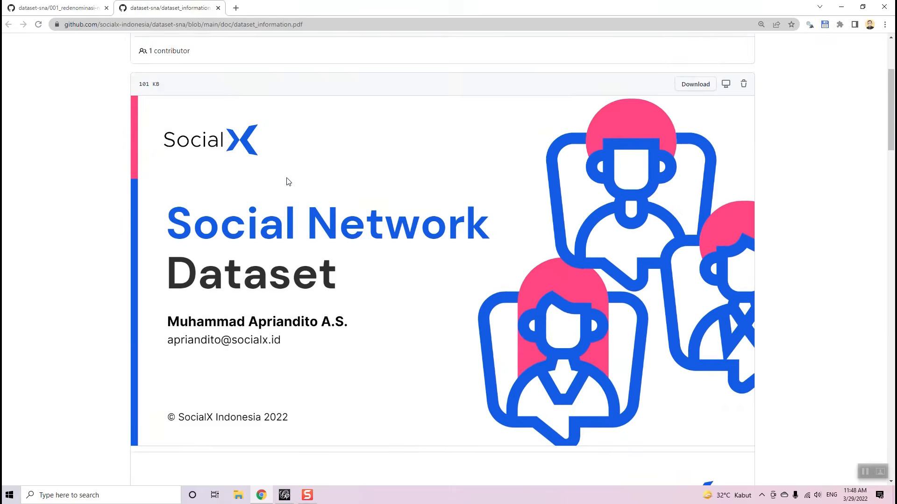
scroll(287, 181, "down", 9)
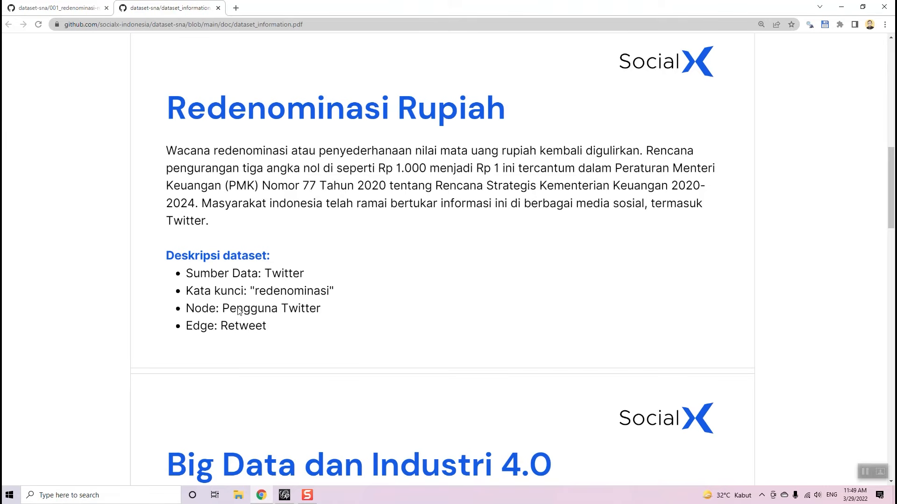
left_click(56, 8)
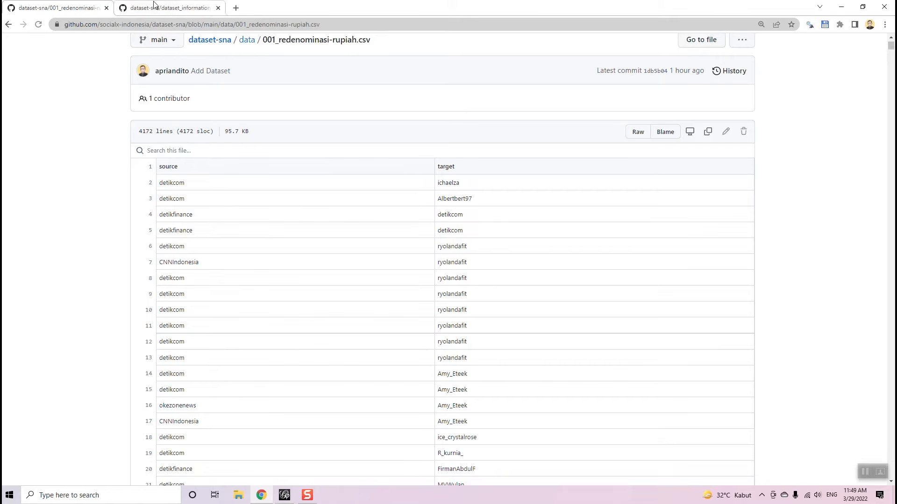
left_click(171, 7)
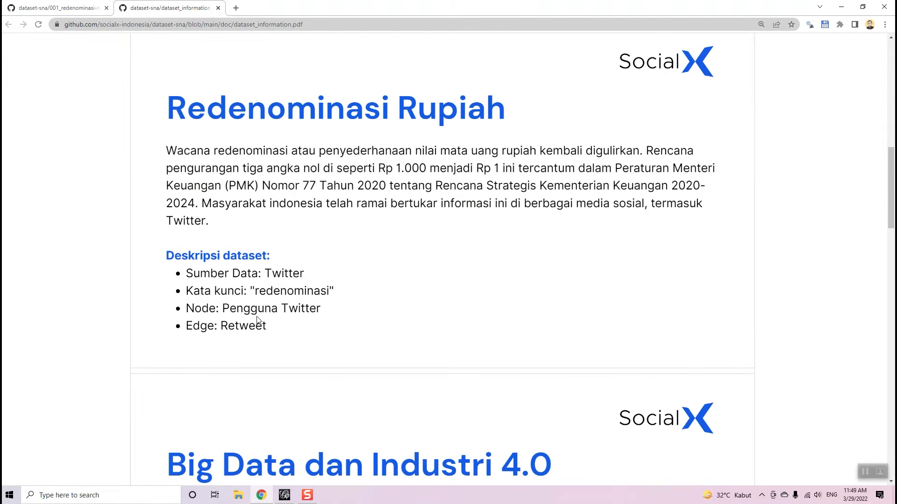
left_click(84, 8)
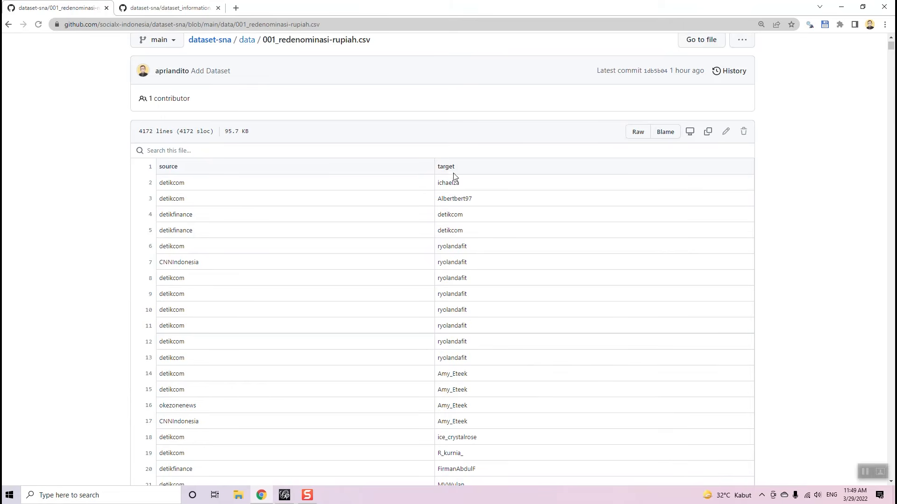
double_click(162, 182)
left_click_drag(438, 183, 462, 187)
scroll(656, 217, "down", 2)
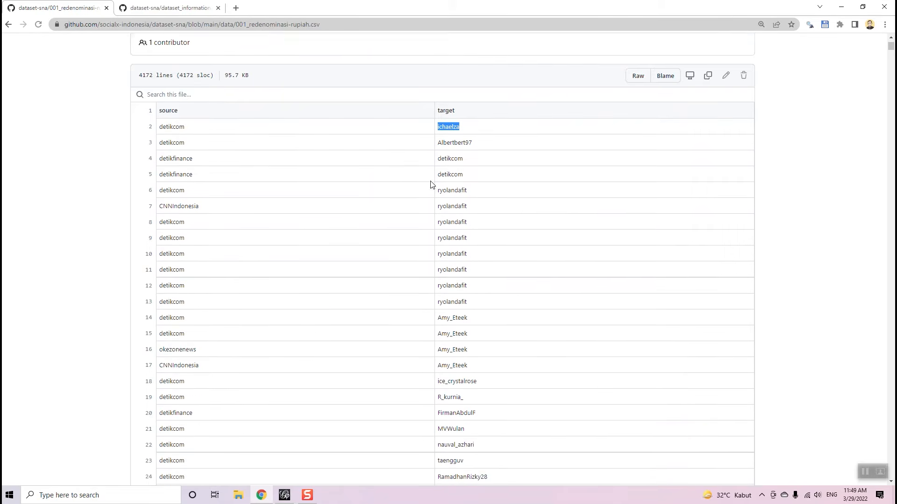
left_click_drag(466, 141, 344, 150)
left_click_drag(199, 140, 154, 143)
left_click_drag(440, 152, 470, 155)
left_click_drag(186, 154, 158, 153)
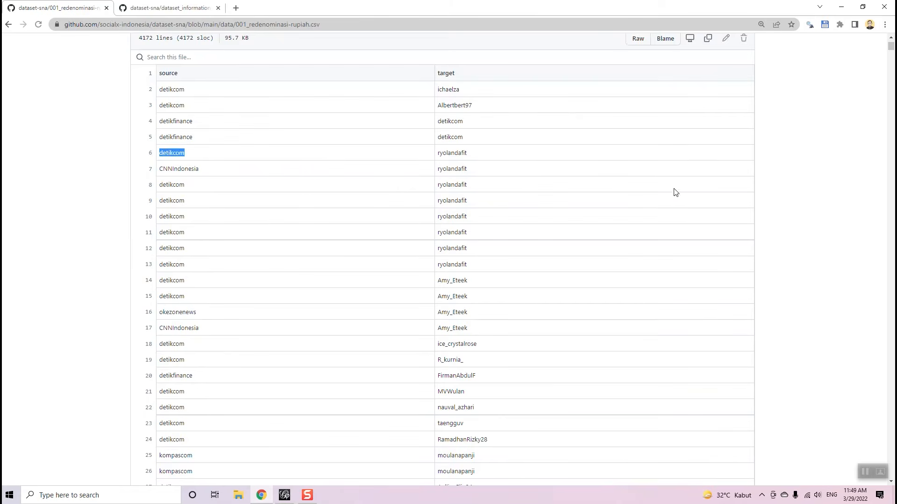
scroll(868, 128, "down", 4)
left_click_drag(891, 51, 870, 201)
left_click_drag(868, 415, 890, 47)
left_click_drag(138, 244, 171, 243)
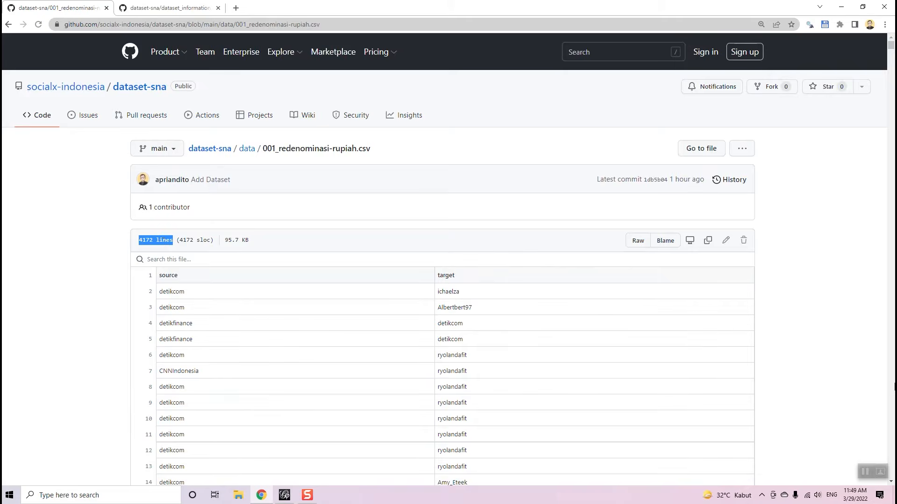
scroll(358, 313, "down", 1)
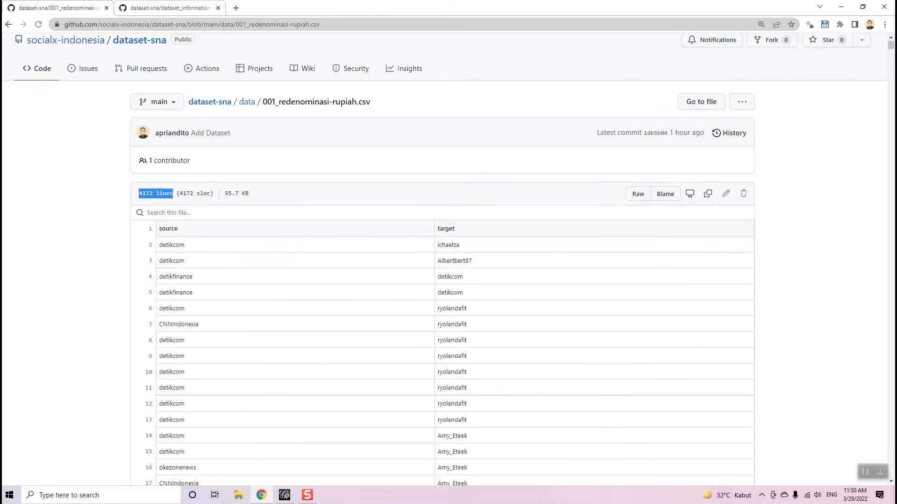
scroll(162, 164, "up", 1)
left_click(245, 149)
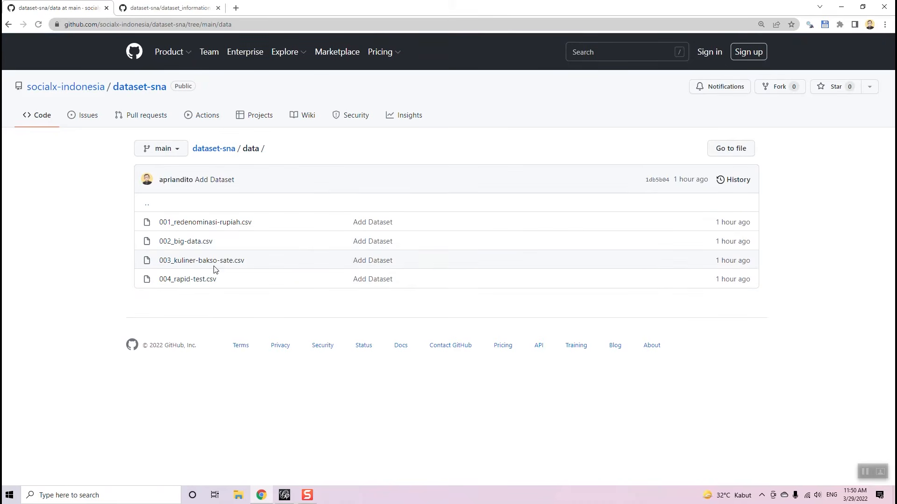
- Open 001_redenominasi-rupiah.csv on GitHub and view its Raw source,target text
left_click(214, 224)
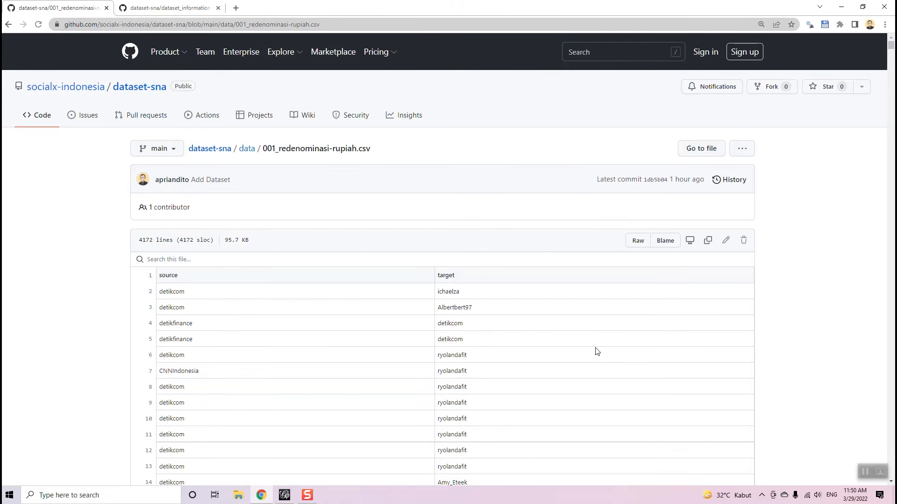
left_click(638, 242)
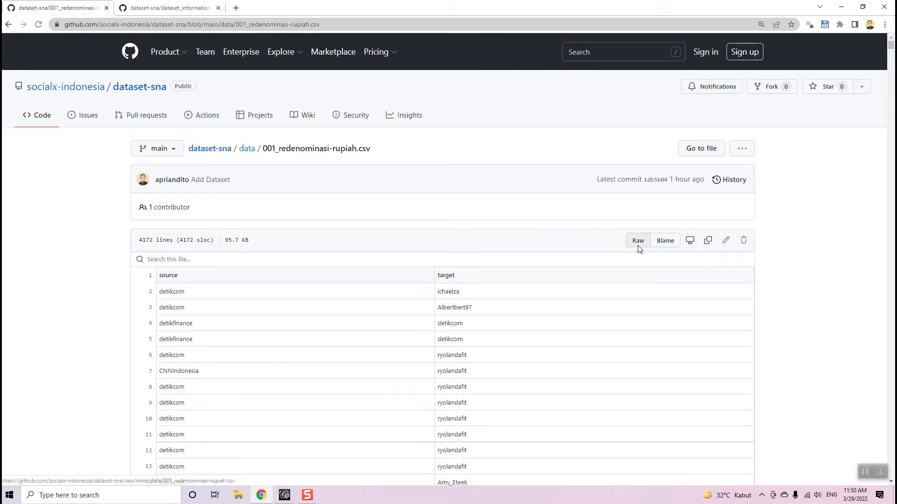
scroll(218, 276, "down", 2)
scroll(218, 276, "up", 2)
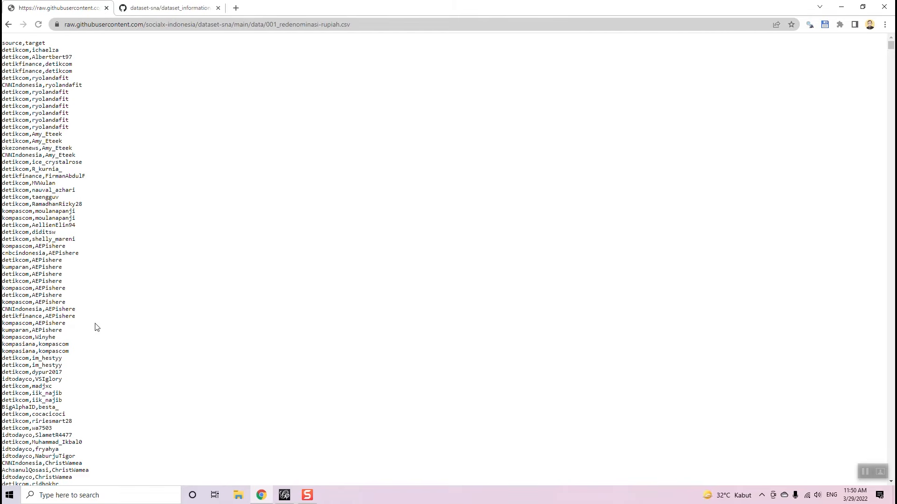
- Save the raw 001_redenominasi-rupiah.csv page to the Desktop and drag its icon into open space
right_click(108, 139)
left_click(204, 183)
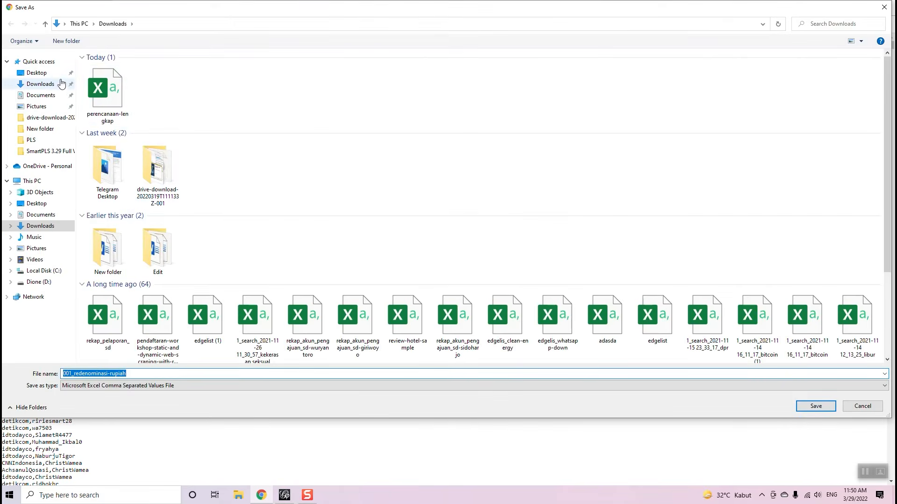
left_click(37, 73)
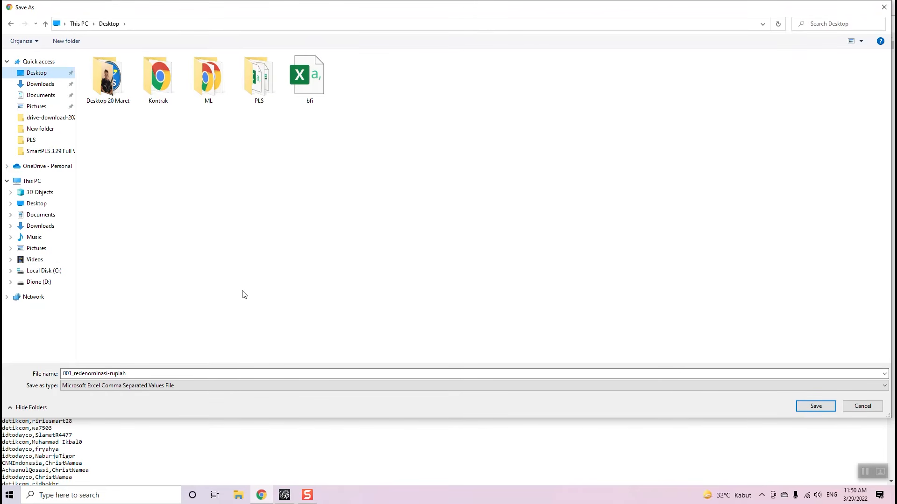
left_click(828, 409)
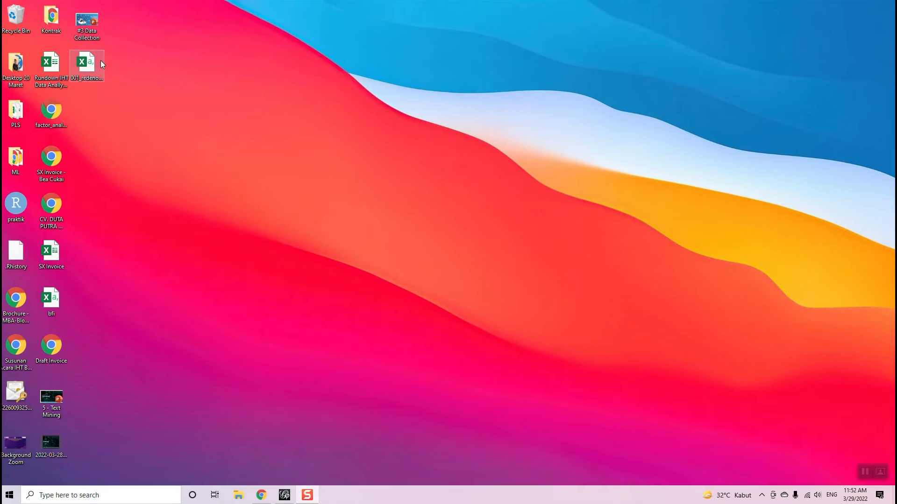
left_click_drag(100, 64, 161, 118)
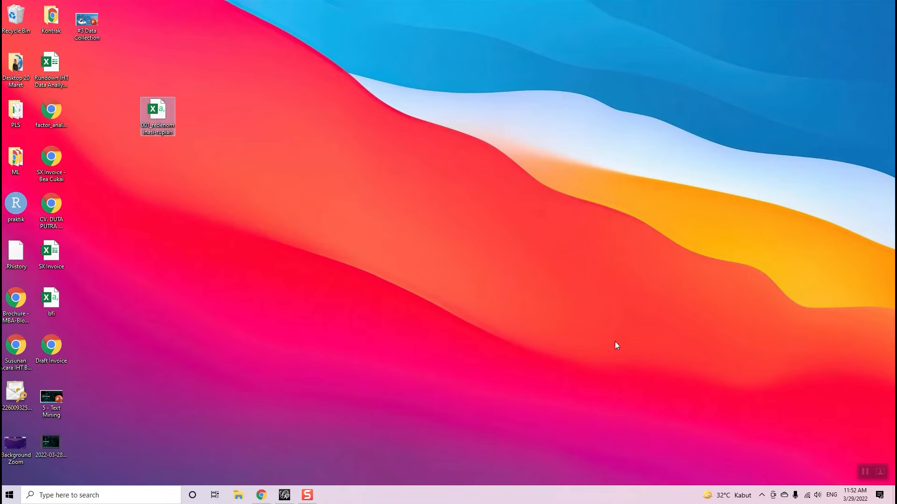
double_click(159, 112)
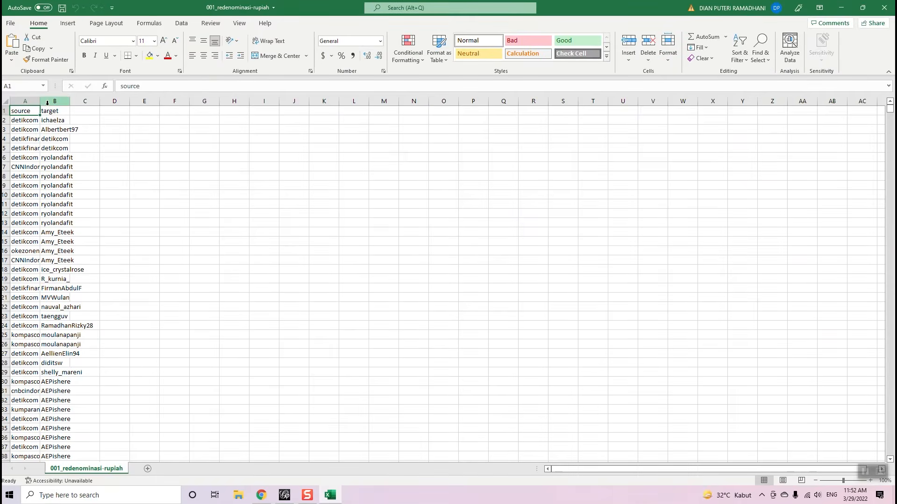
double_click(41, 102)
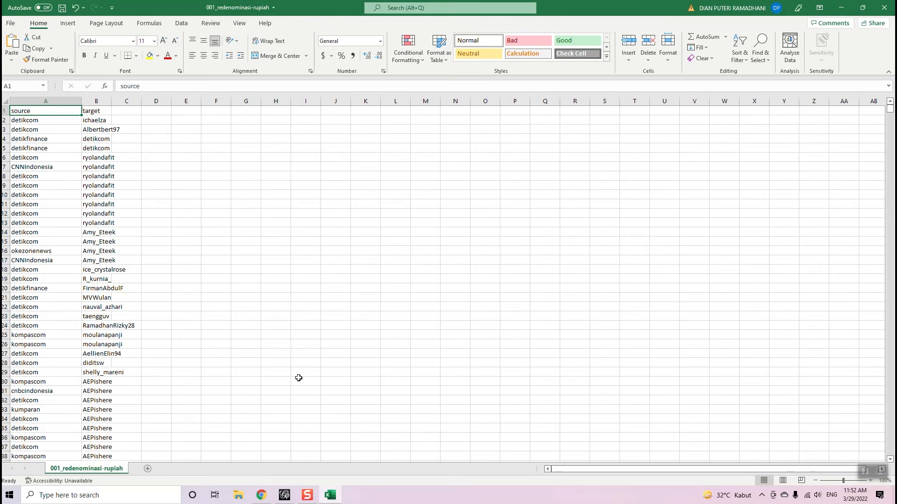
left_click(884, 8)
left_click(446, 258)
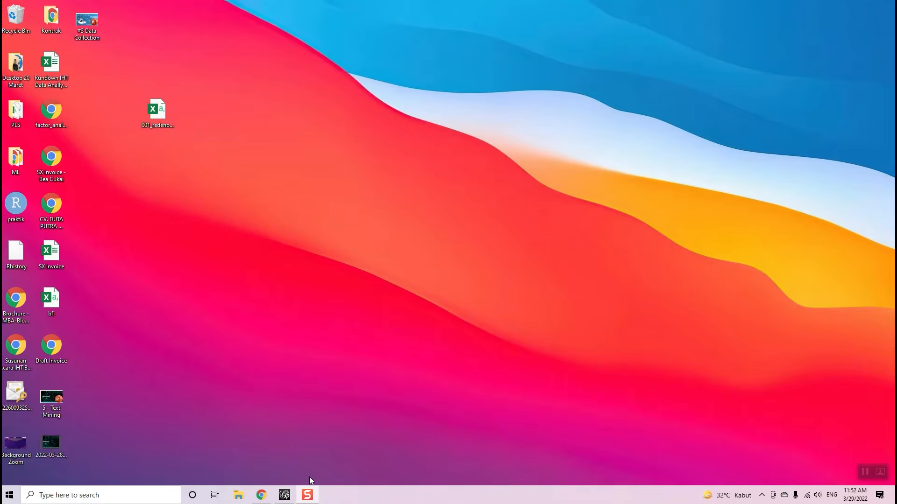
- Bring Gephi forward and create a new empty project with File > New Project
left_click(290, 493)
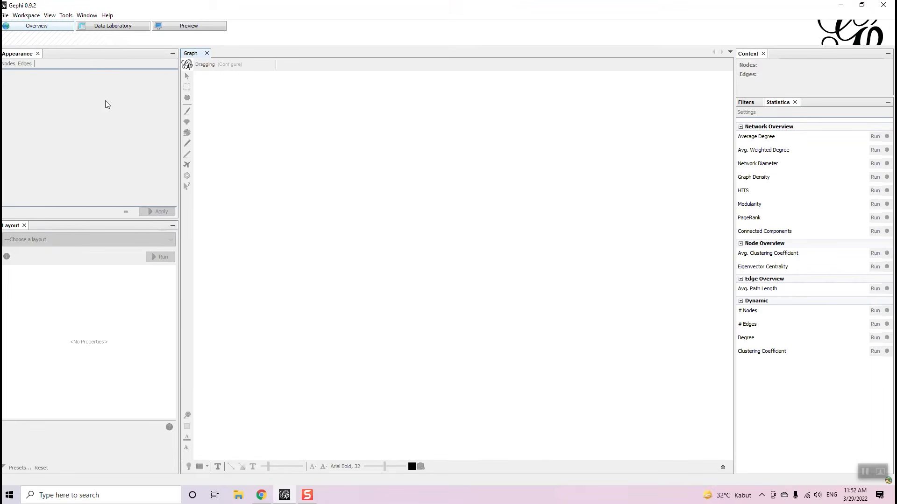
left_click(5, 14)
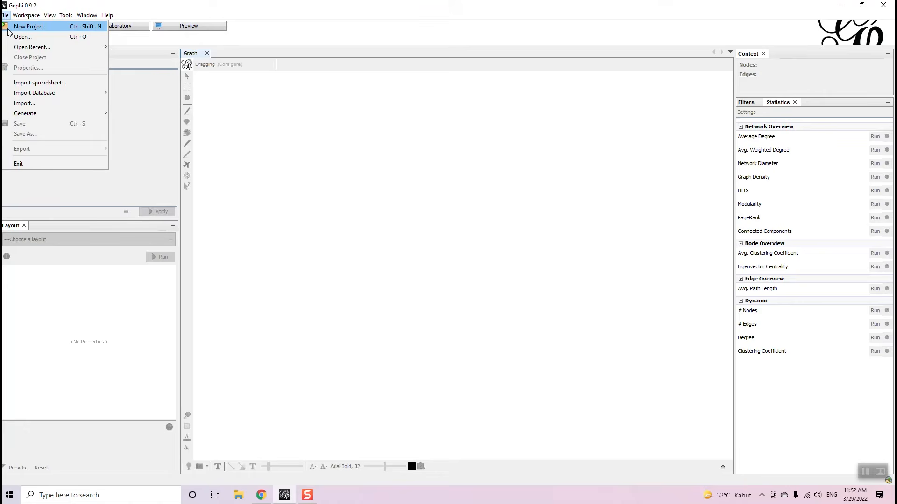
left_click(28, 27)
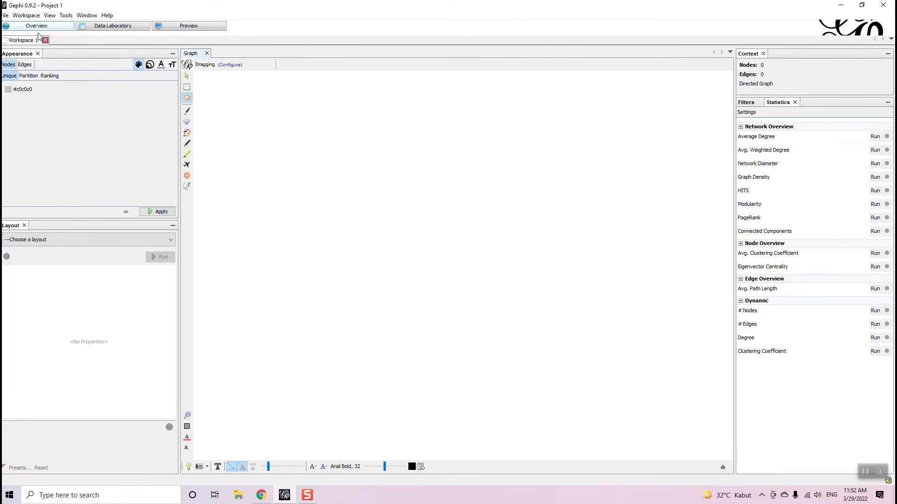
left_click(7, 15)
- Open 001_redenominasi-rupiah.csv from the Desktop into Gephi's spreadsheet import wizard
left_click(19, 36)
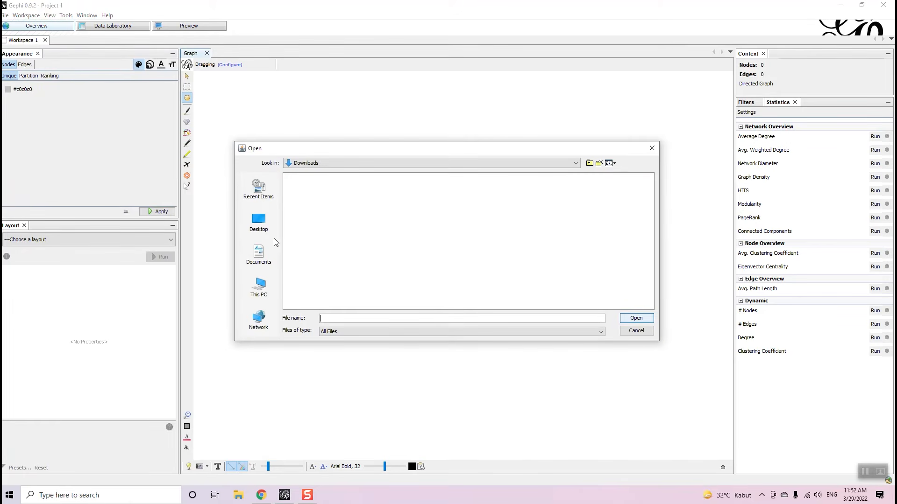
left_click_drag(293, 154, 276, 141)
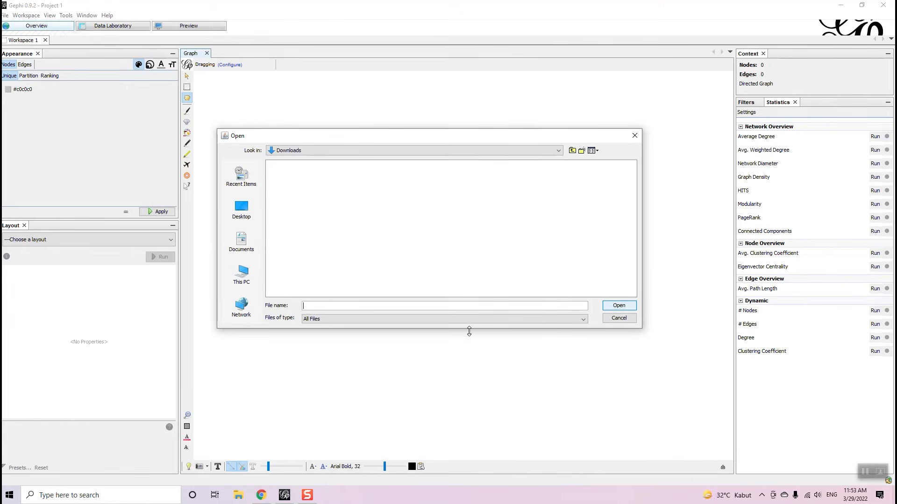
left_click_drag(469, 331, 469, 394)
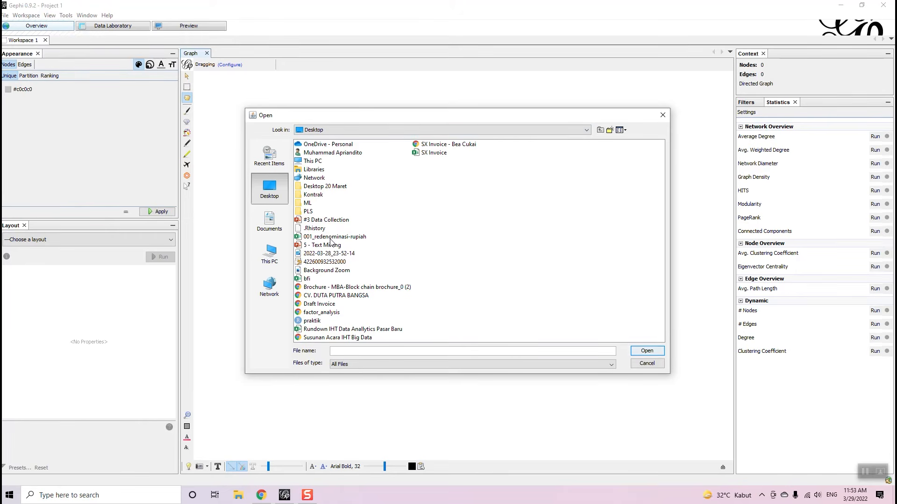
left_click(331, 237)
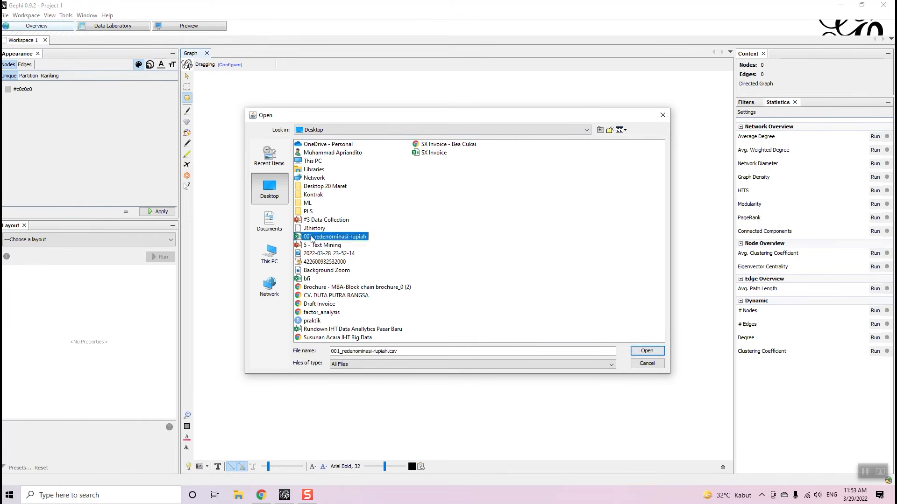
left_click(644, 354)
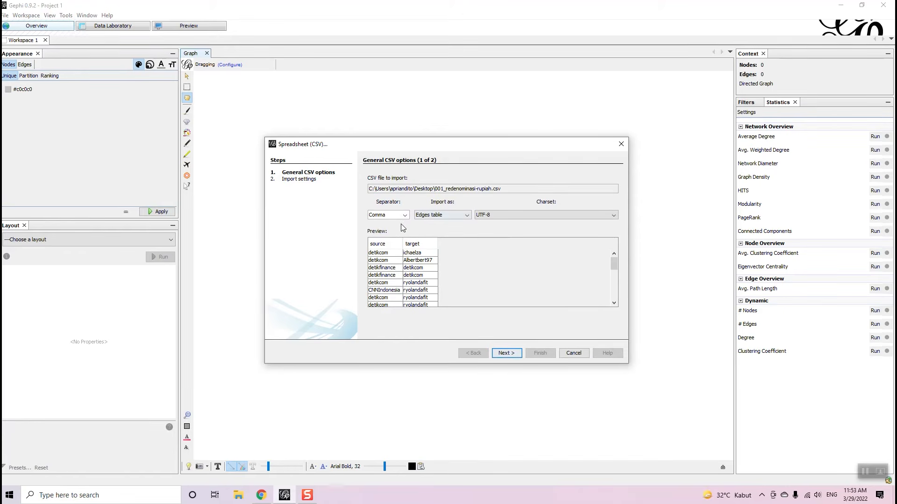
- Finish the CSV wizard as an edges table, keep graph type Directed and choose Append to existing workspace
left_click(515, 351)
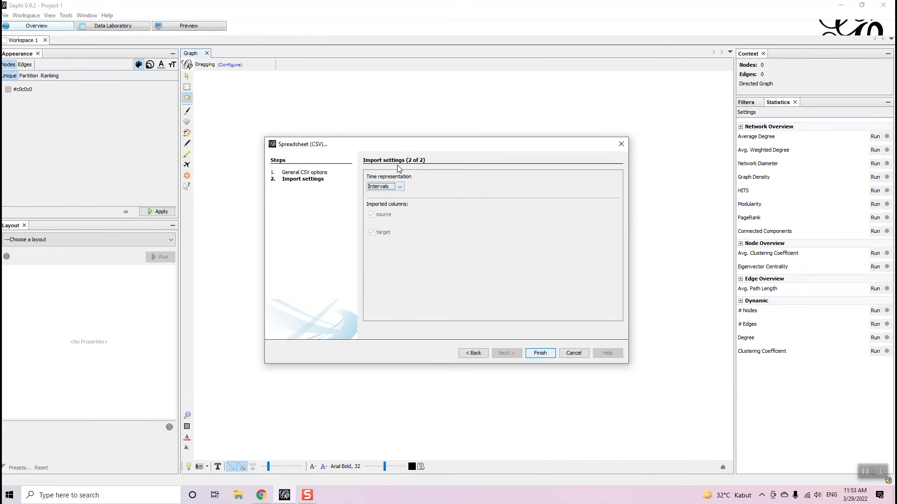
left_click(536, 355)
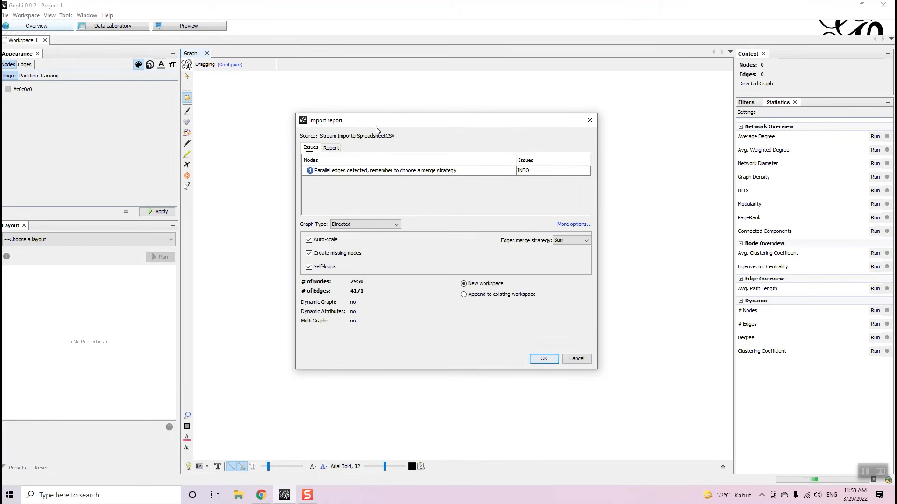
left_click_drag(377, 129, 344, 124)
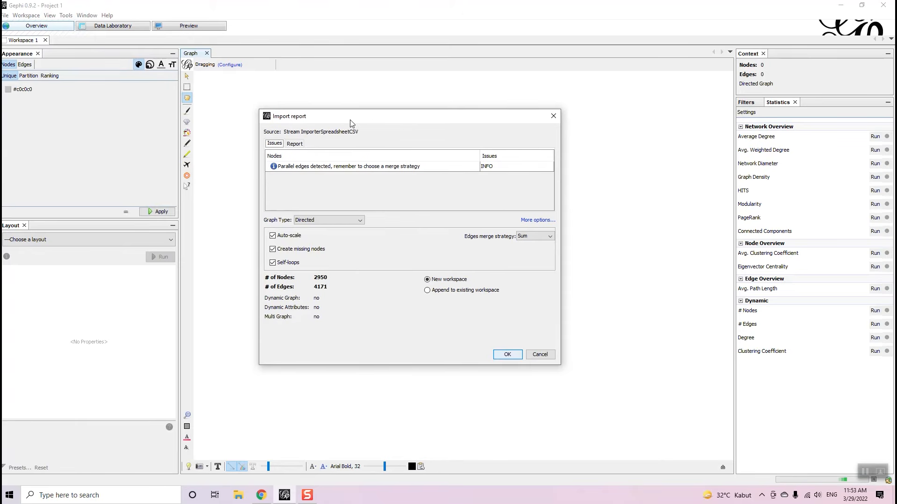
left_click(346, 220)
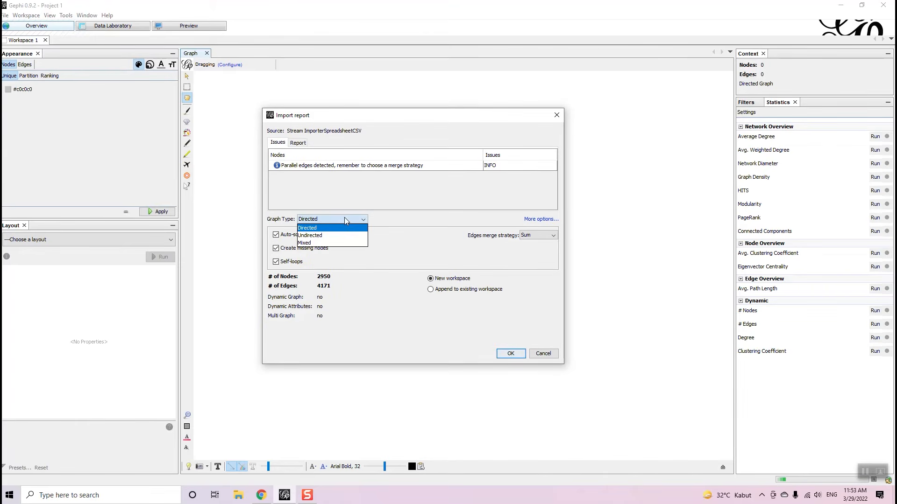
left_click(346, 220)
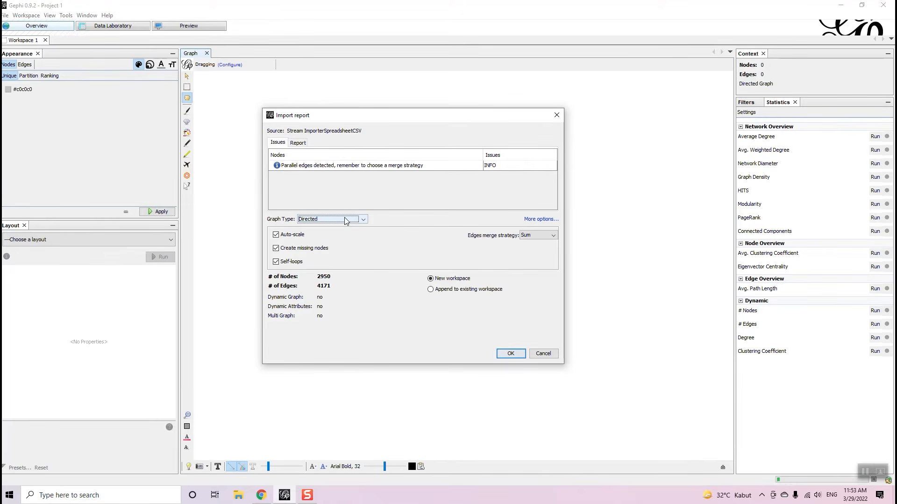
left_click(346, 220)
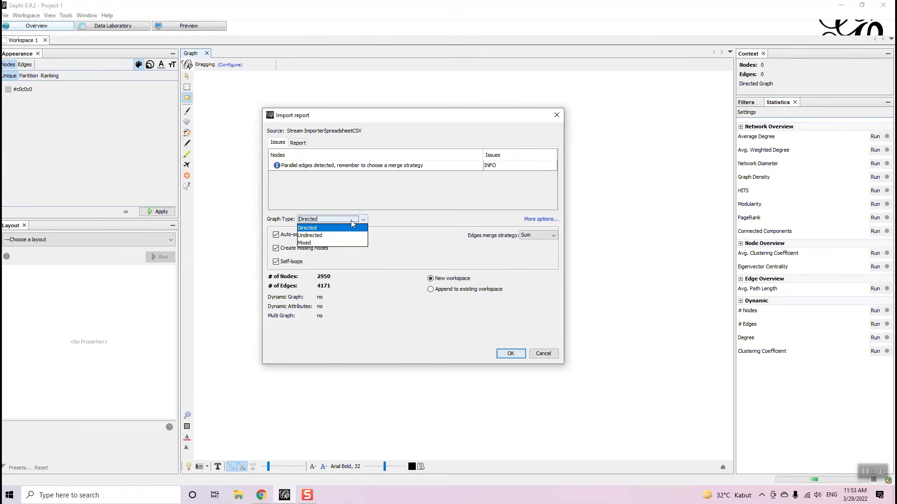
left_click(374, 219)
left_click(356, 221)
left_click(372, 221)
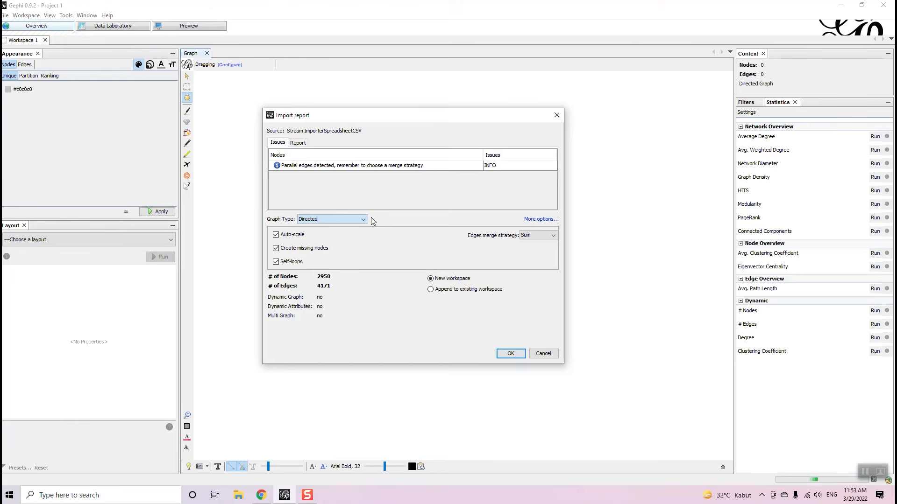
left_click(342, 219)
left_click(388, 228)
left_click(431, 290)
- Confirm the import report to load 2950 nodes and 3036 edges, then zoom in to inspect the graph
left_click(516, 357)
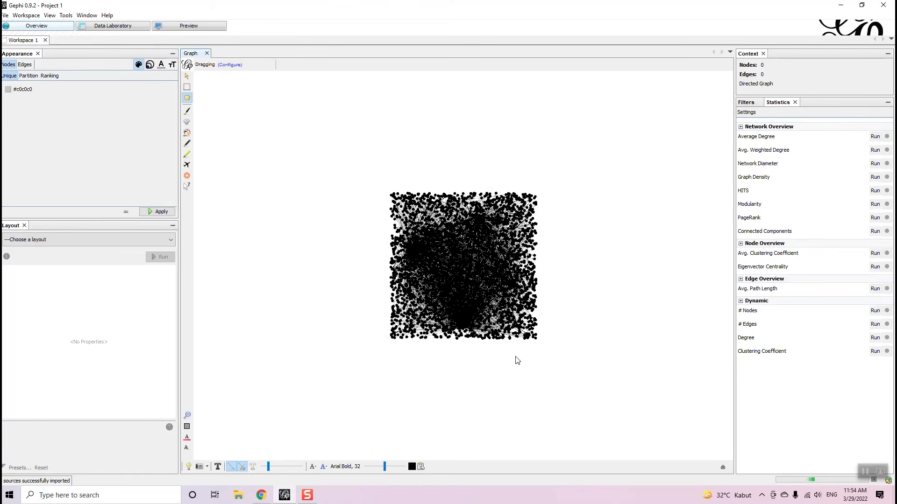
scroll(448, 222, "up", 5)
left_click_drag(322, 161, 516, 114)
scroll(519, 117, "up", 3)
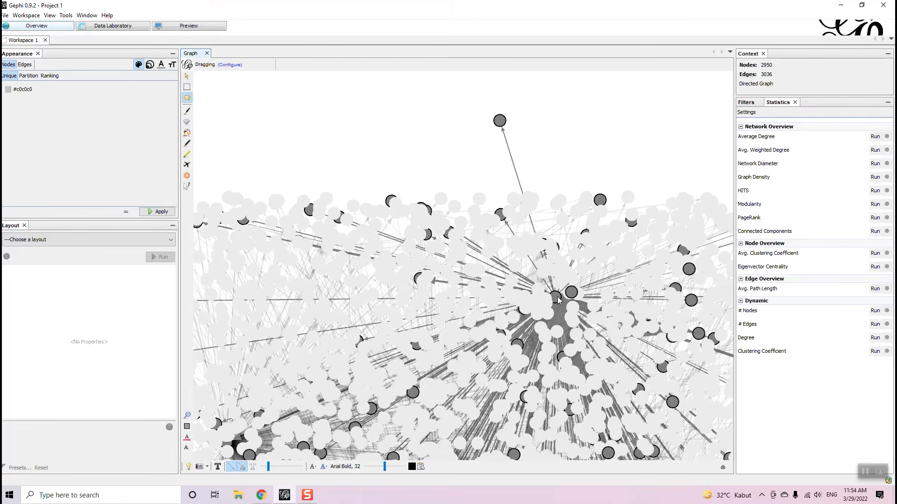
scroll(461, 256, "down", 8)
scroll(481, 429, "up", 2)
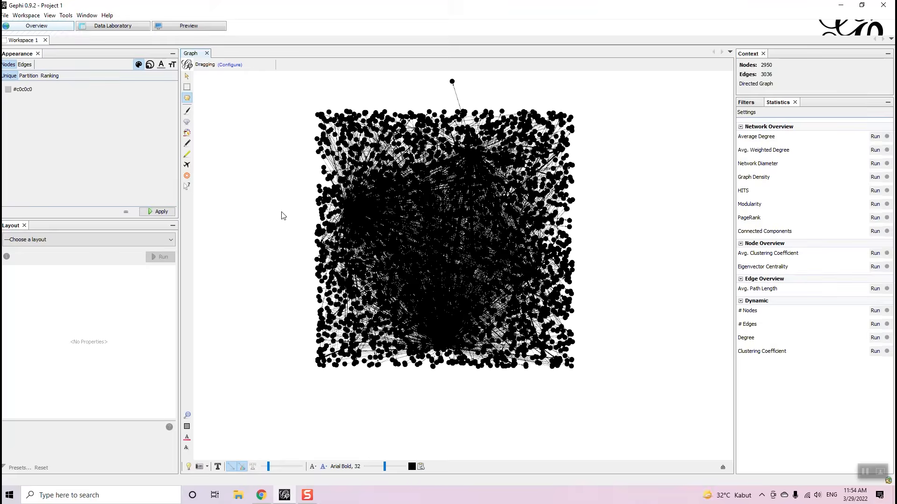
left_click(167, 241)
scroll(170, 283, "down", 3)
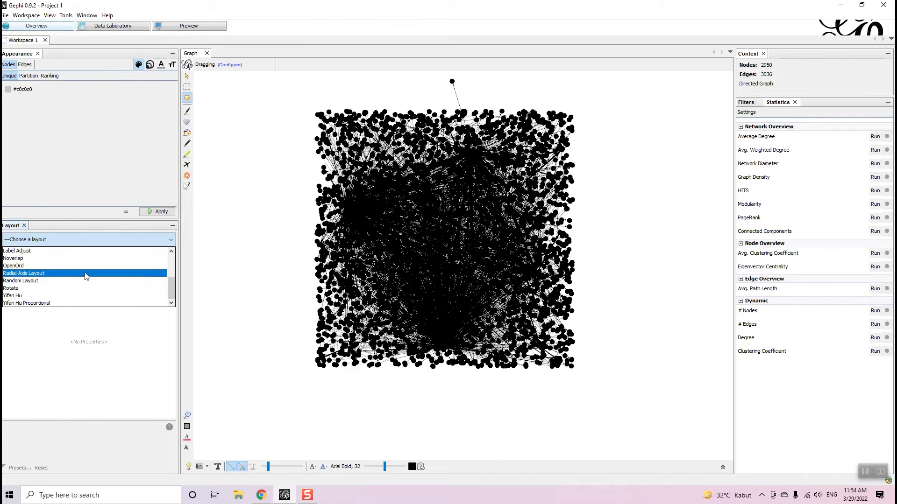
- Select Yifan Hu Proportional as the layout algorithm
left_click(67, 304)
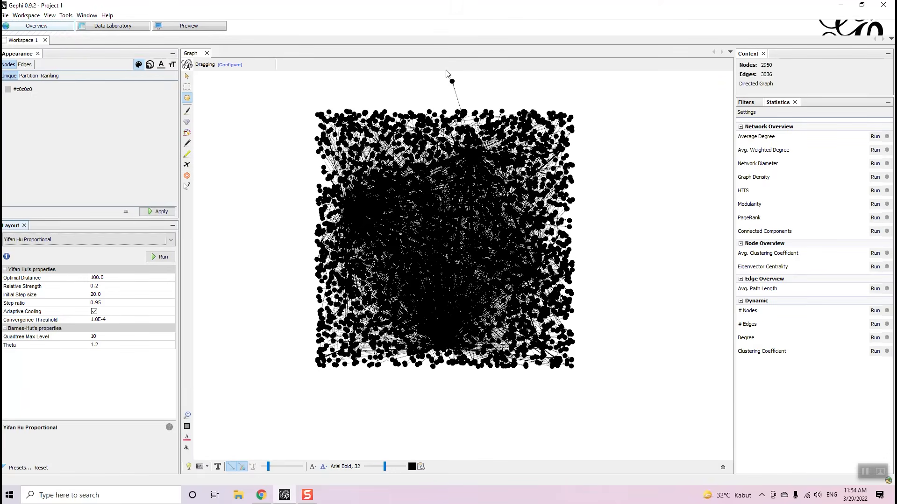
scroll(638, 90, "down", 4)
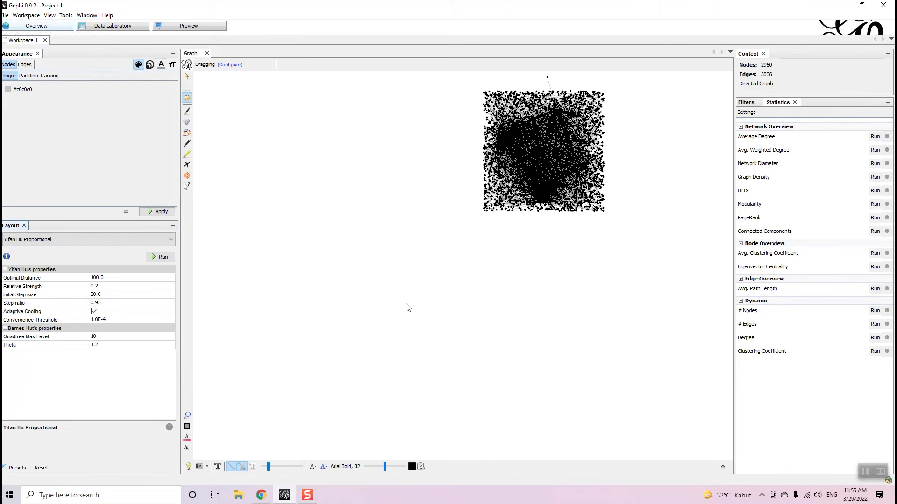
left_click(123, 240)
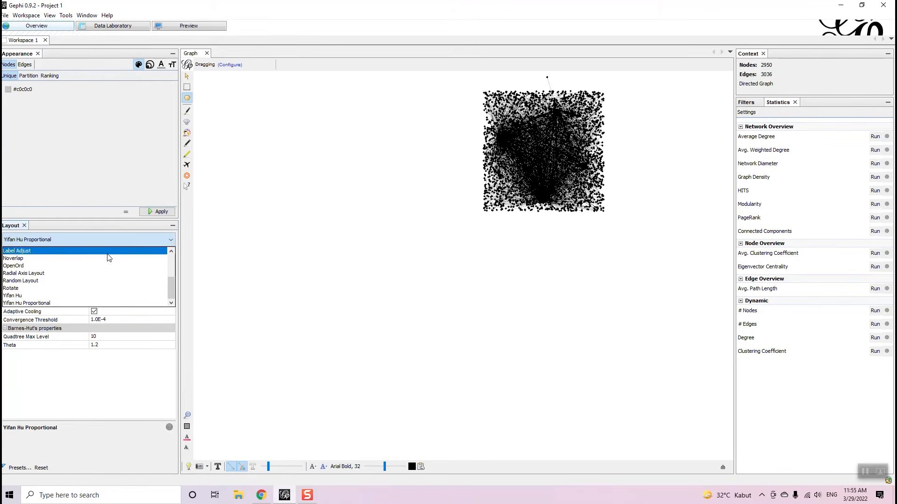
scroll(105, 265, "up", 2)
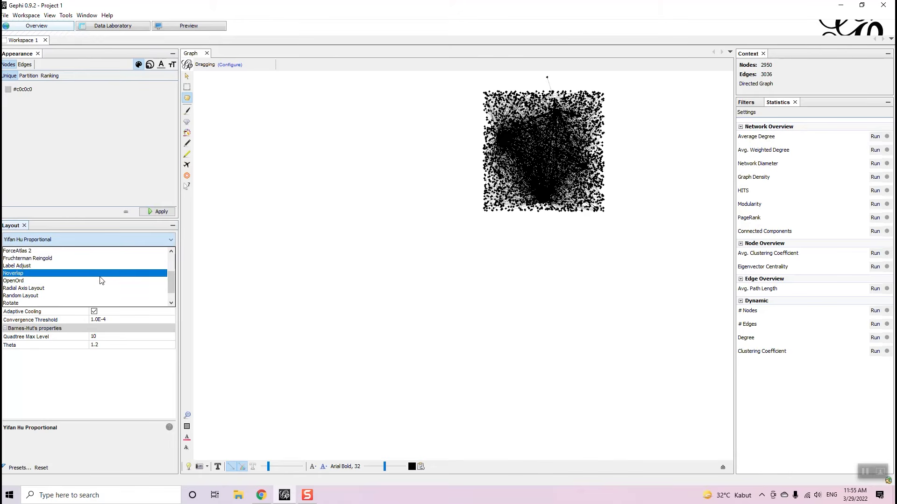
scroll(110, 264, "down", 2)
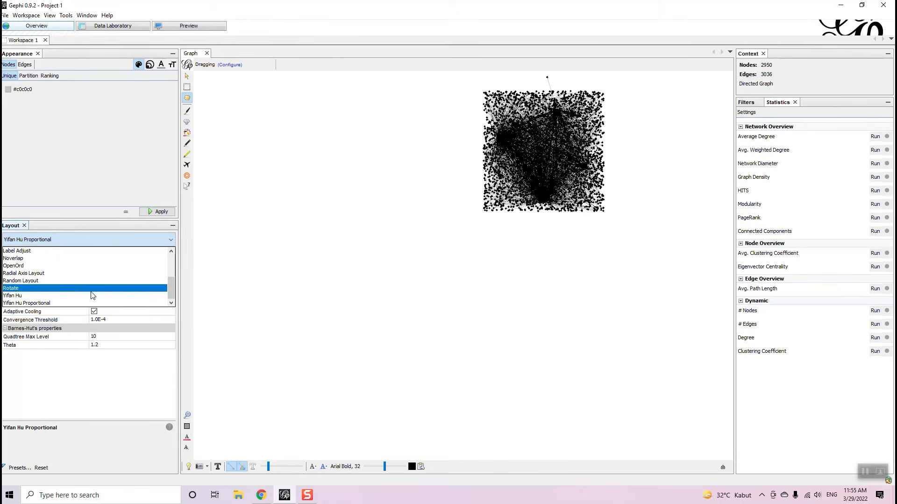
left_click(78, 304)
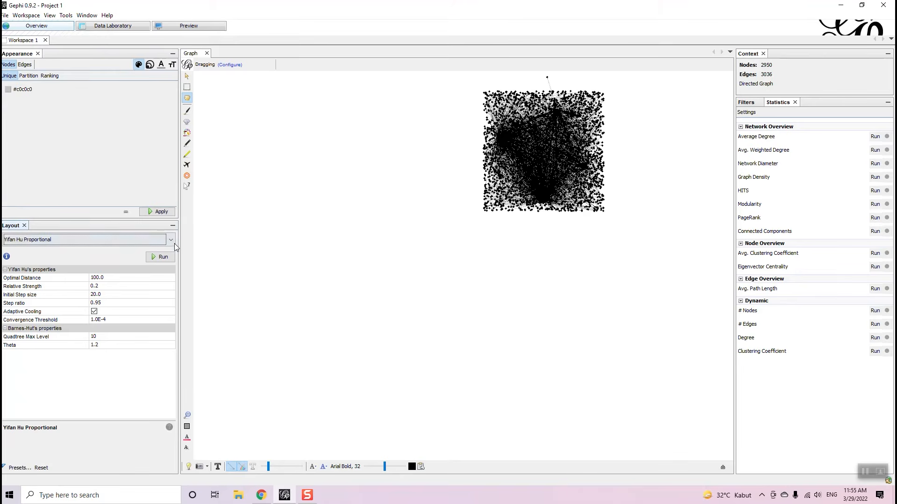
- Run Yifan Hu Proportional, restart it, and stop it at iteration 127
left_click(155, 258)
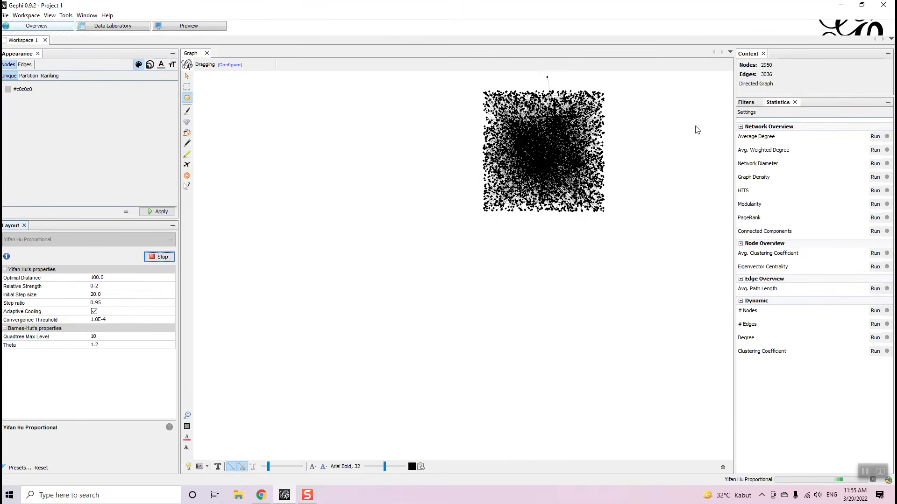
scroll(692, 134, "up", 2)
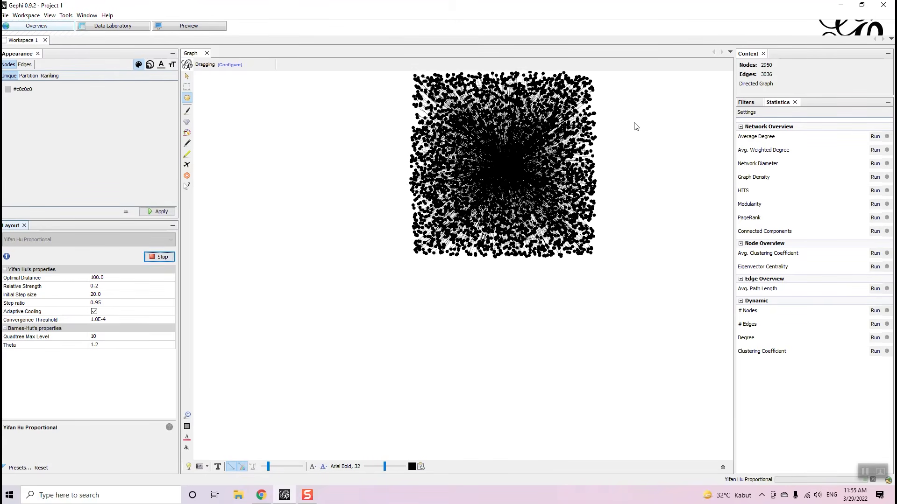
scroll(631, 125, "down", 3)
scroll(631, 125, "up", 2)
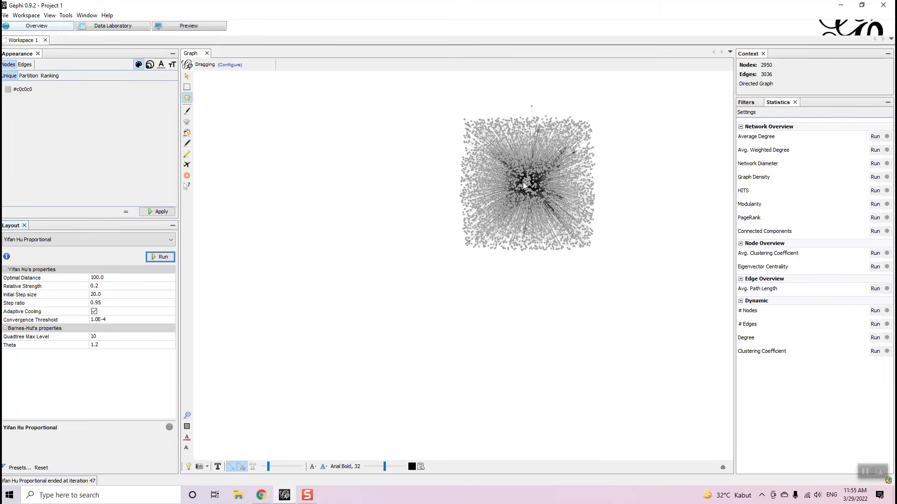
left_click(163, 258)
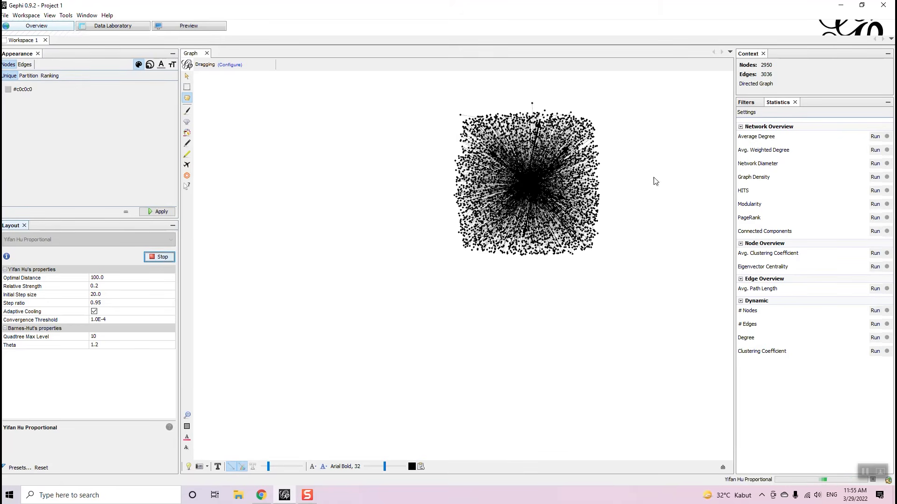
scroll(649, 125, "up", 3)
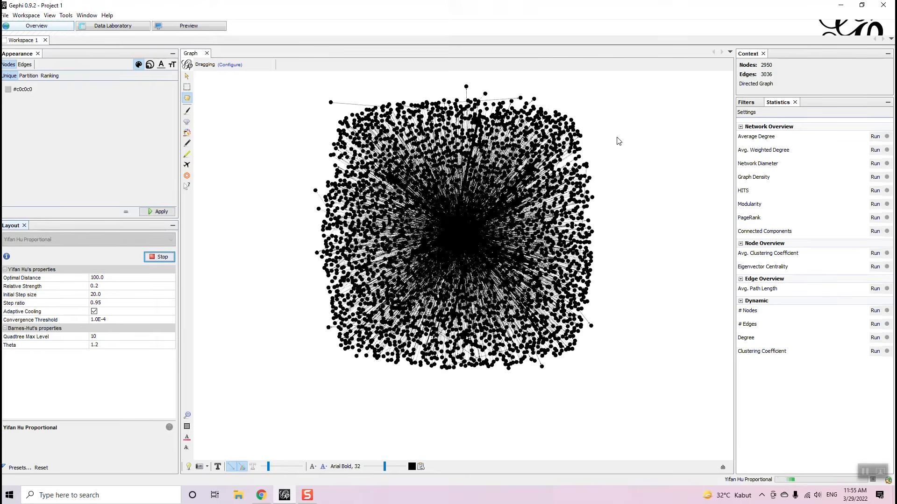
scroll(504, 217, "down", 2)
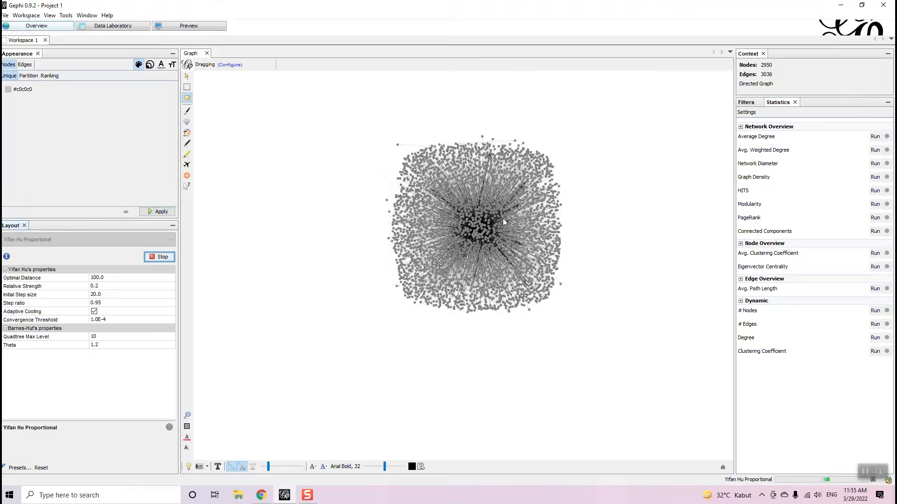
left_click(153, 260)
left_click(140, 240)
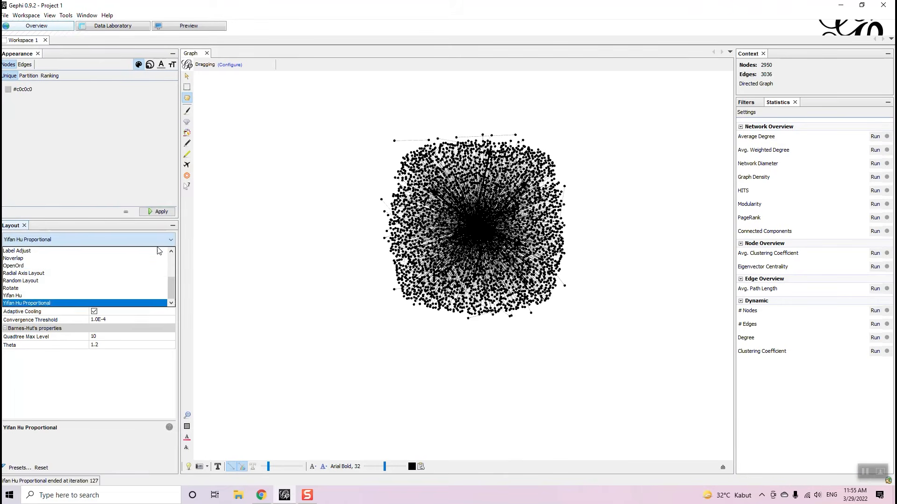
- Choose Fruchterman Reingold and run it with Speed set to 100
scroll(131, 270, "up", 1)
left_click(133, 258)
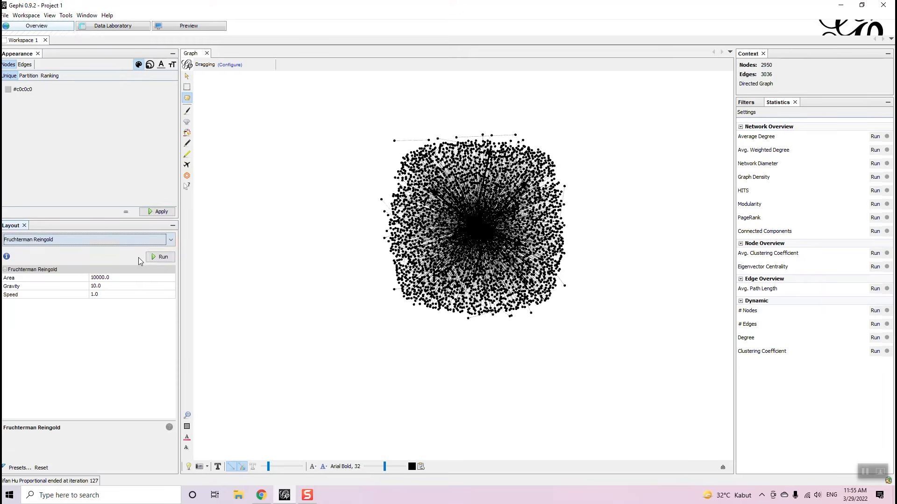
left_click(152, 258)
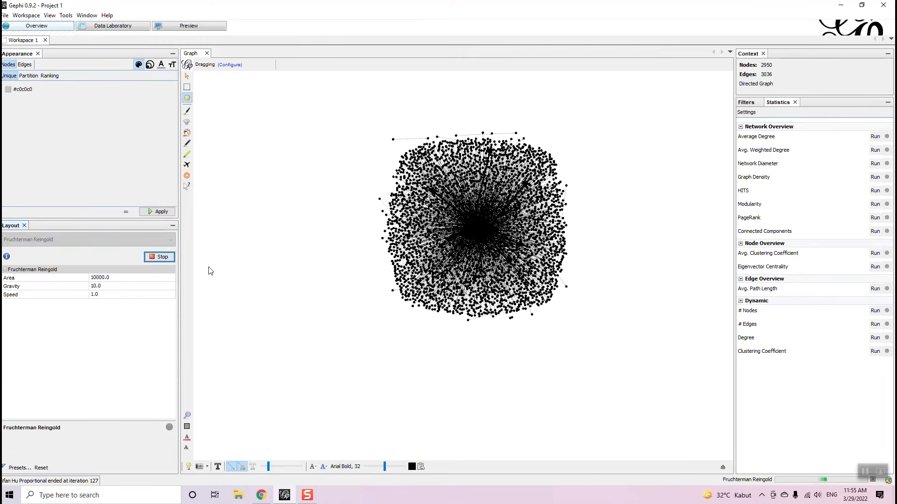
left_click(163, 257)
left_click(130, 289)
left_click(131, 296)
type("100")
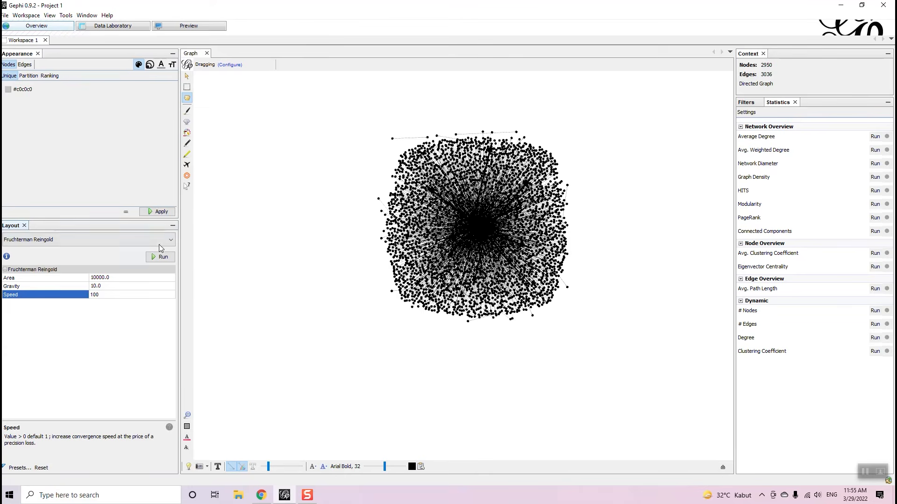
left_click(152, 257)
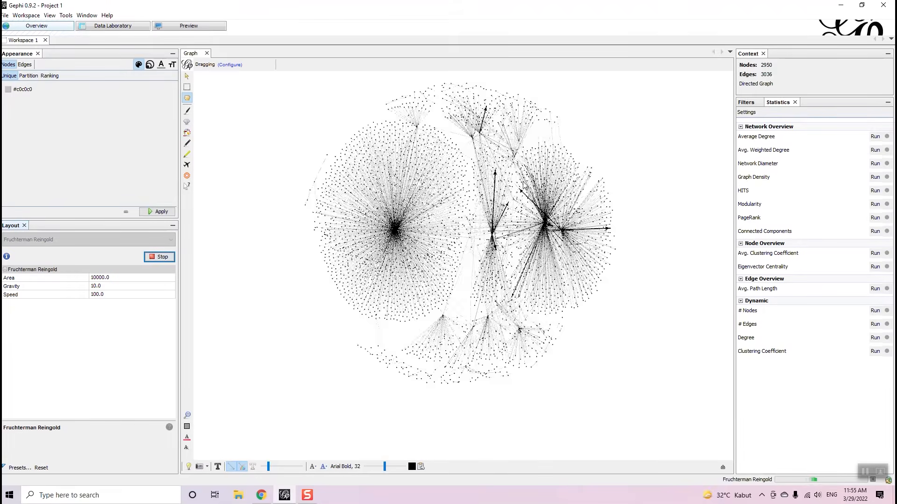
- Stop Fruchterman Reingold once the network settles into a round disc with star-shaped hubs
scroll(552, 235, "up", 4)
scroll(471, 245, "down", 9)
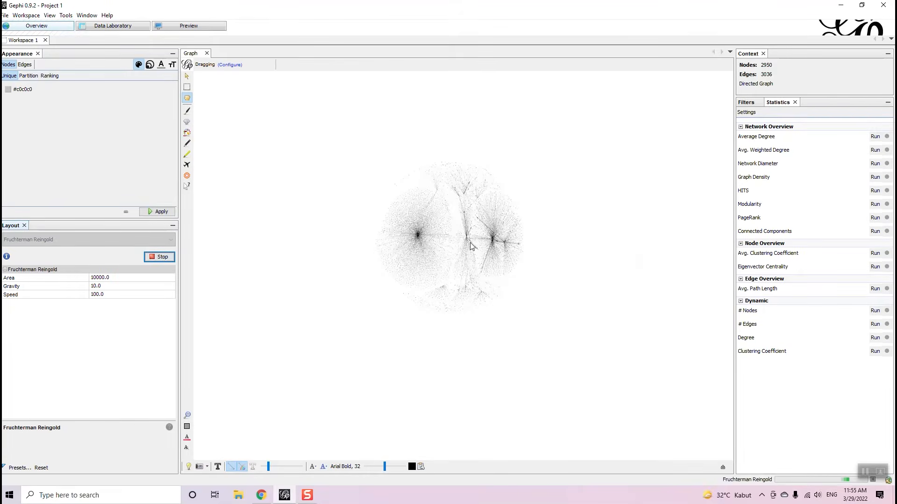
scroll(408, 204, "up", 2)
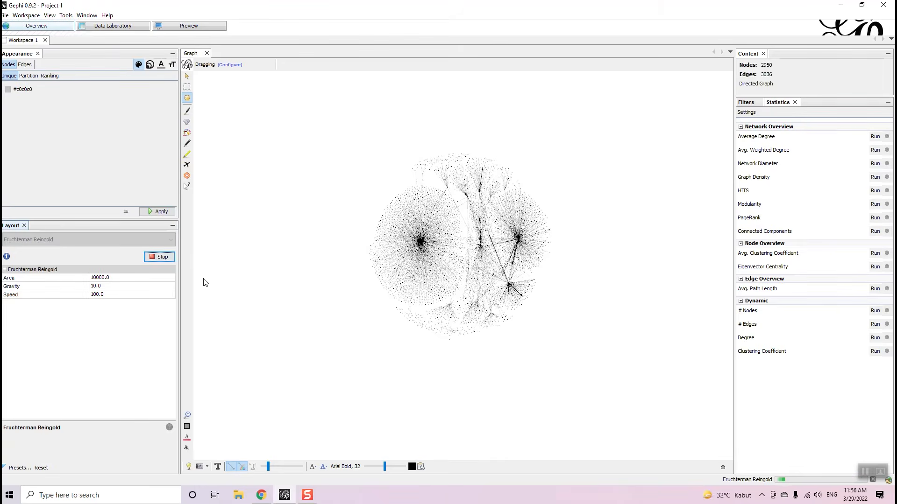
left_click(164, 260)
scroll(492, 192, "up", 3)
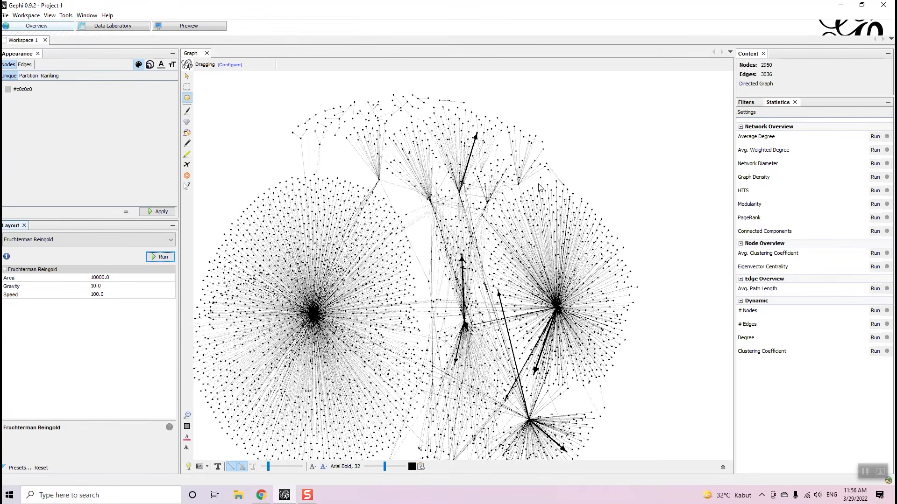
scroll(558, 136, "down", 4)
scroll(541, 158, "up", 4)
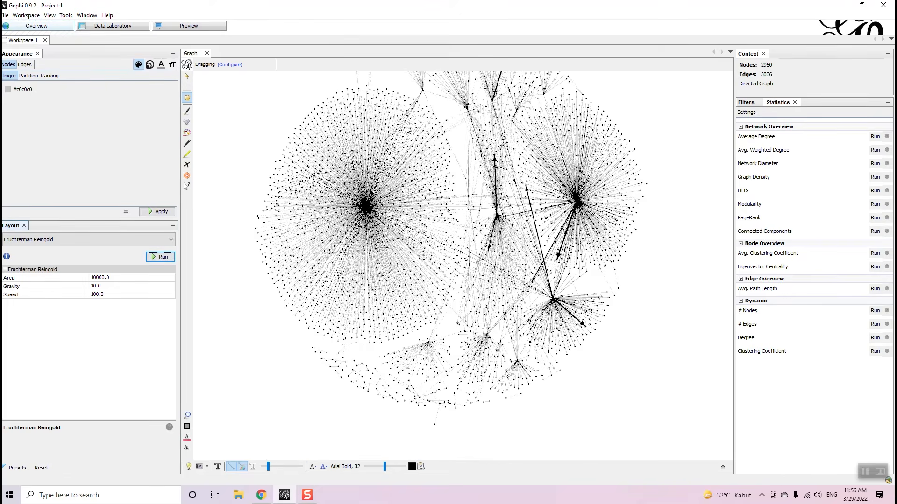
scroll(396, 218, "down", 2)
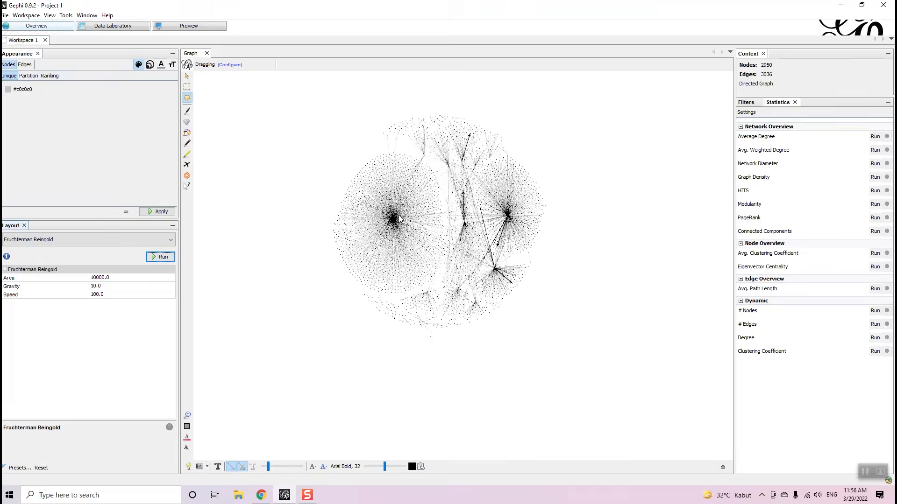
scroll(550, 171, "up", 2)
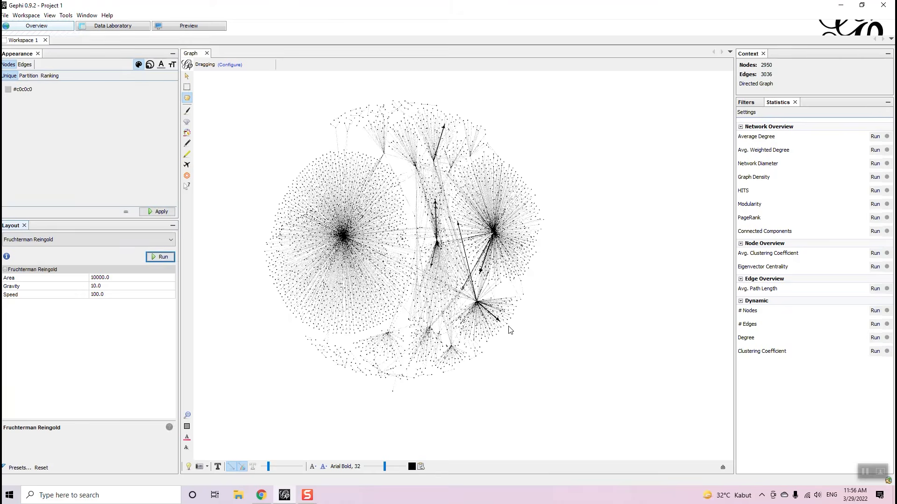
scroll(472, 233, "up", 2)
scroll(471, 233, "down", 3)
scroll(615, 245, "up", 2)
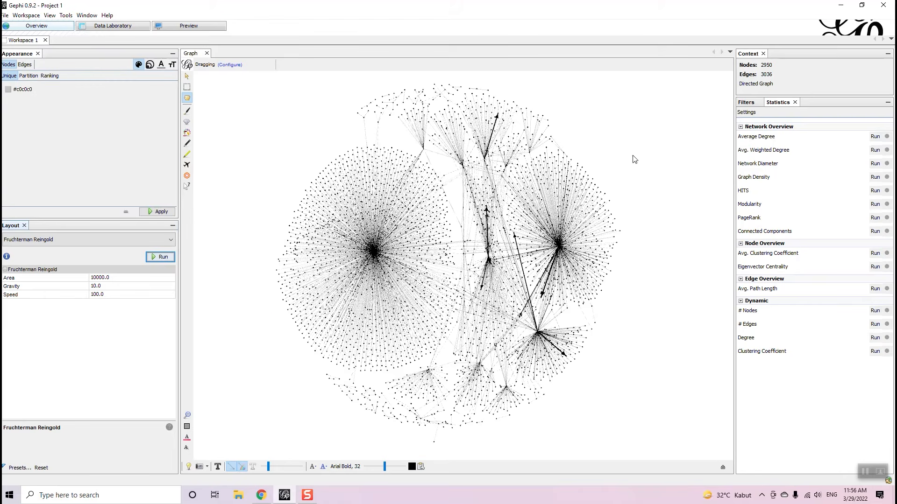
- Compute Average Degree (1.029), review and close its report, then run Network Diameter
left_click(875, 136)
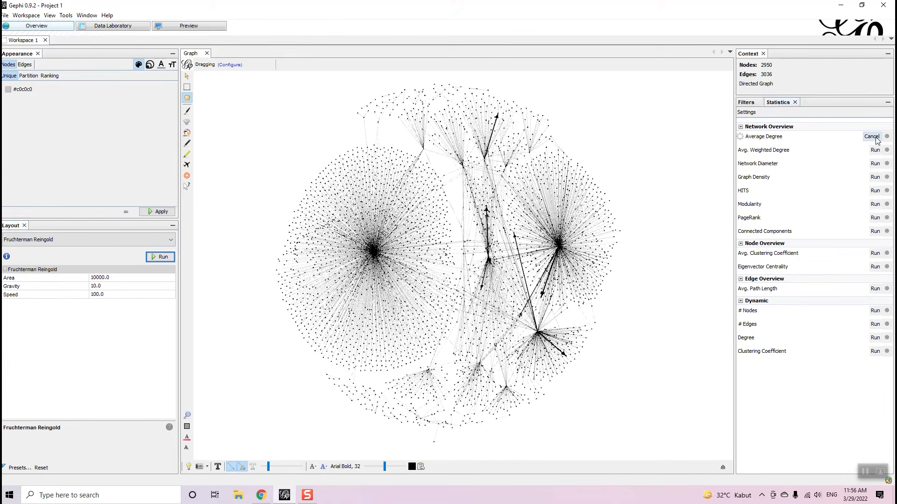
scroll(363, 201, "down", 1)
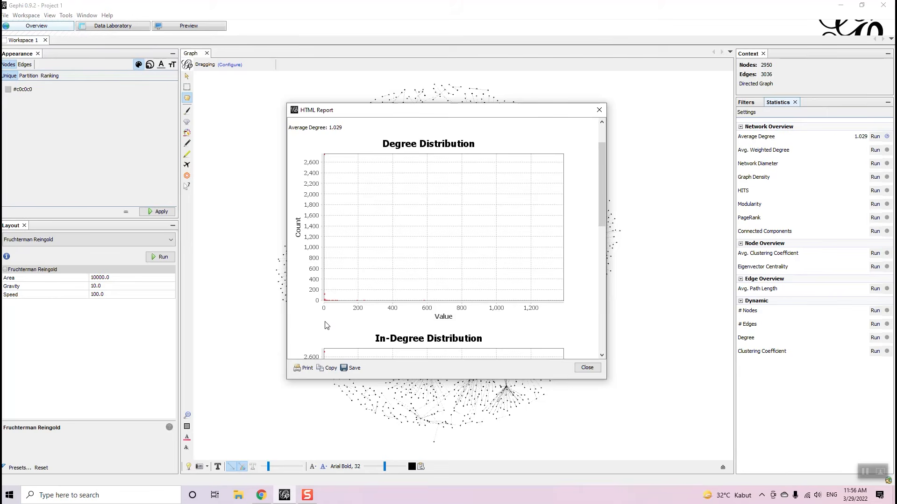
scroll(392, 293, "down", 15)
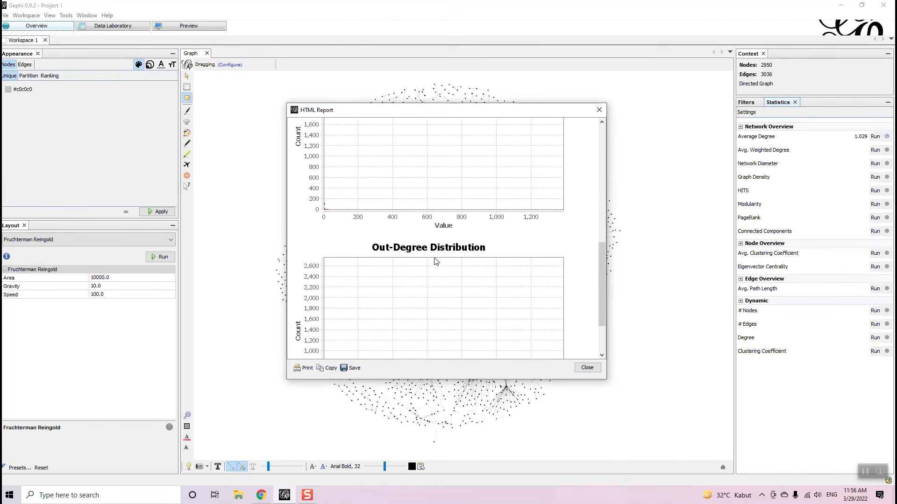
left_click(600, 109)
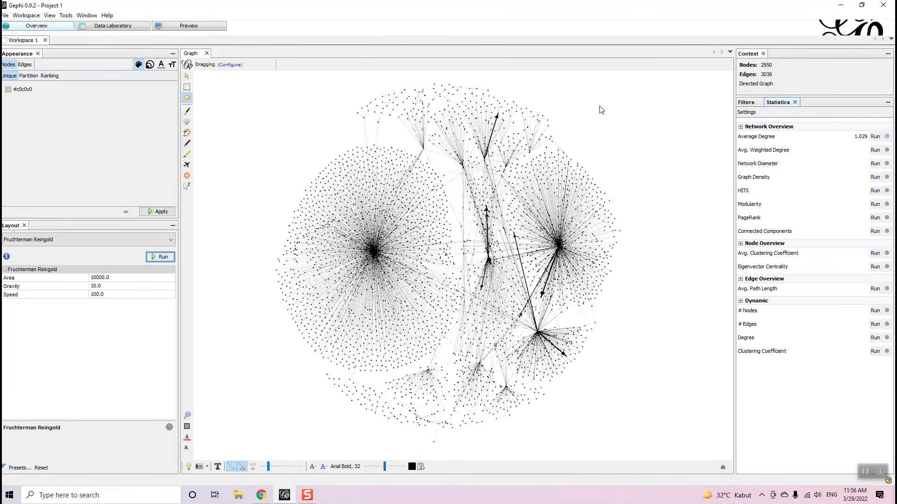
left_click(874, 163)
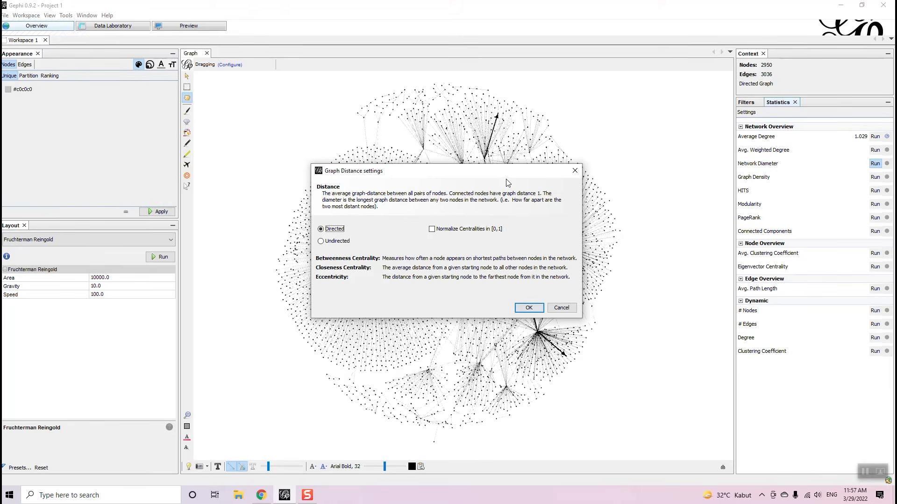
- Run Graph Distance with centralities normalised to [0,1], then review and close the report (diameter 3, path length 1.604)
left_click(440, 229)
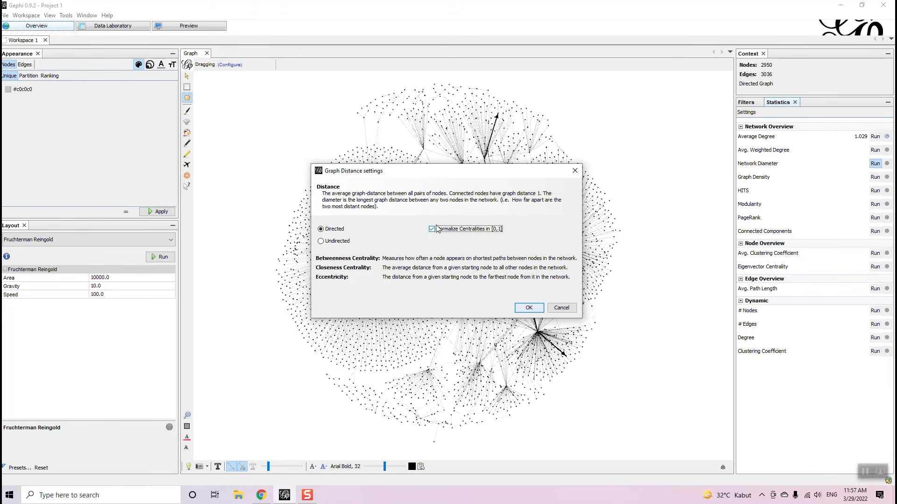
left_click(539, 308)
scroll(518, 241, "down", 3)
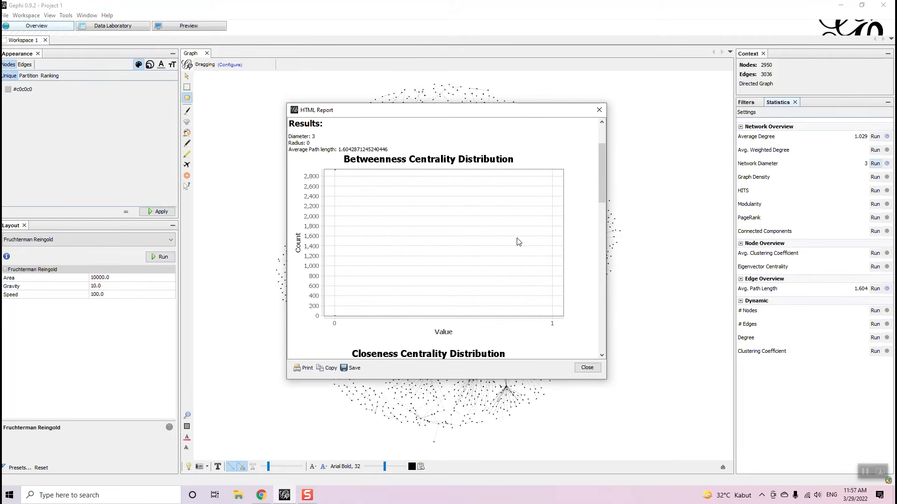
scroll(517, 241, "down", 6)
scroll(551, 219, "up", 5)
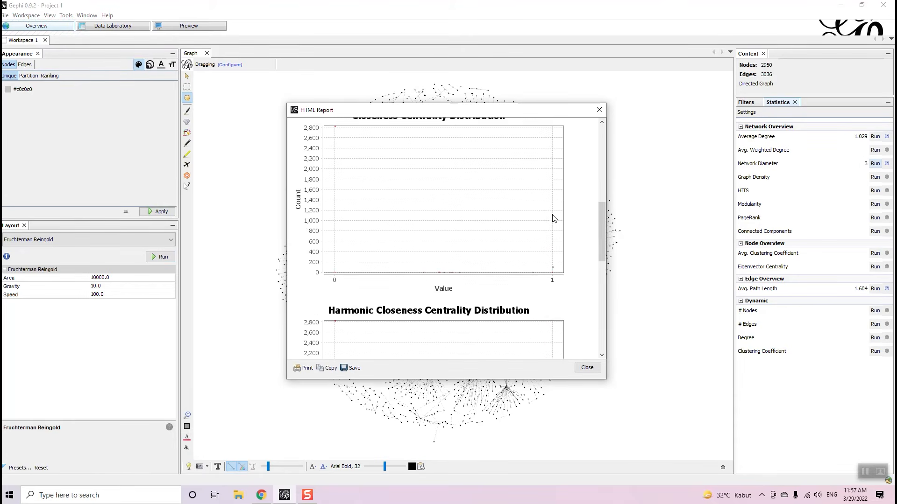
scroll(551, 216, "up", 5)
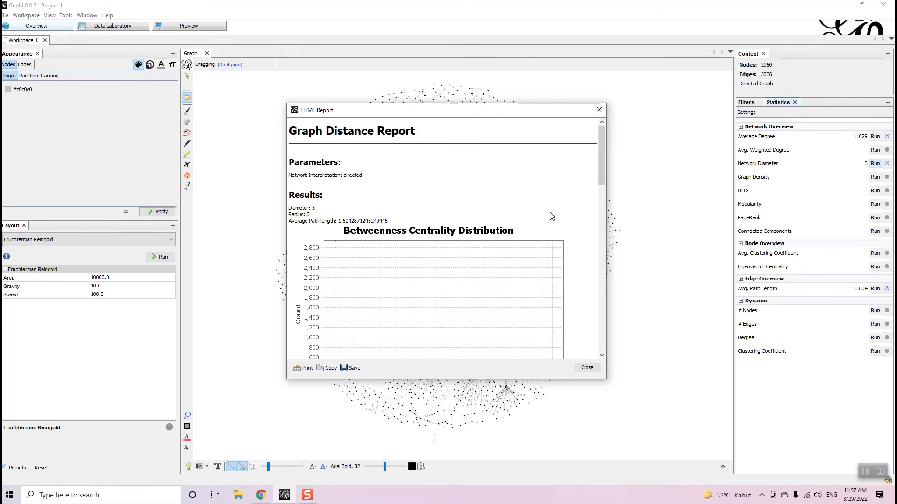
scroll(551, 216, "down", 9)
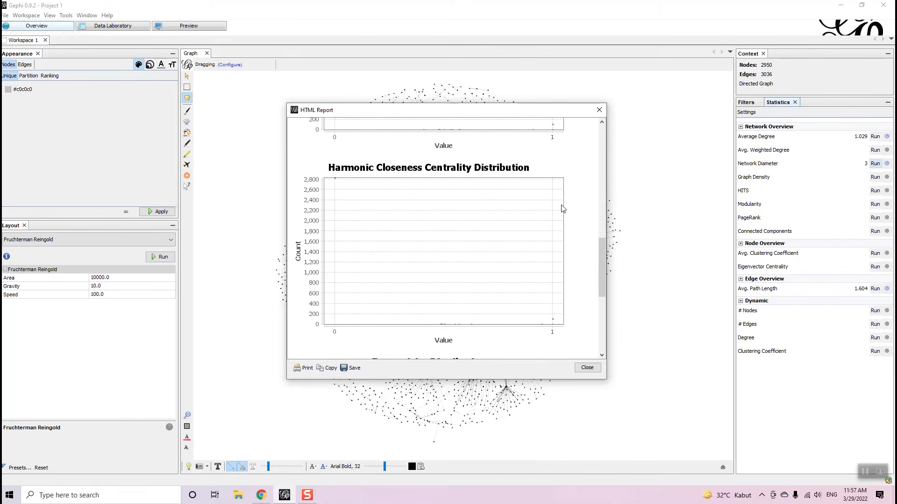
scroll(561, 211, "down", 3)
left_click(599, 109)
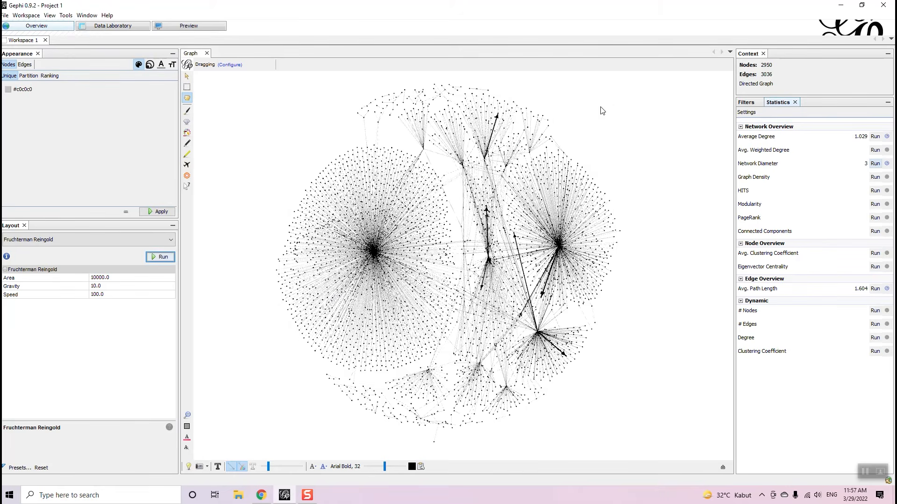
- Run Modularity with default settings, check the 0.756 score and 62 communities, and close the report
left_click(875, 205)
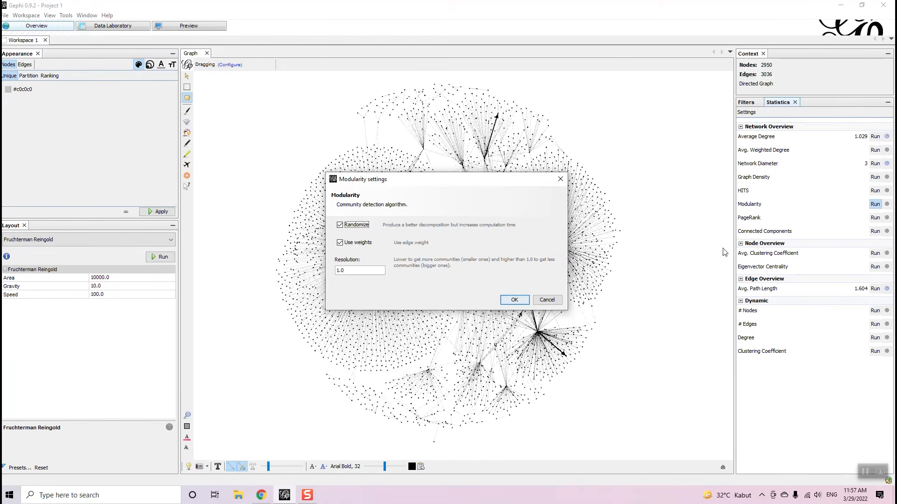
left_click(524, 303)
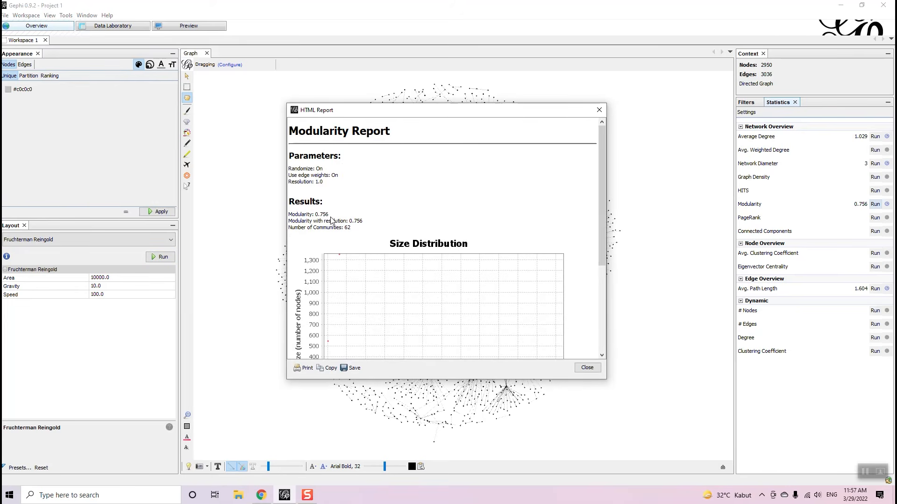
left_click_drag(329, 215, 317, 216)
scroll(342, 253, "down", 3)
left_click_drag(360, 156, 269, 157)
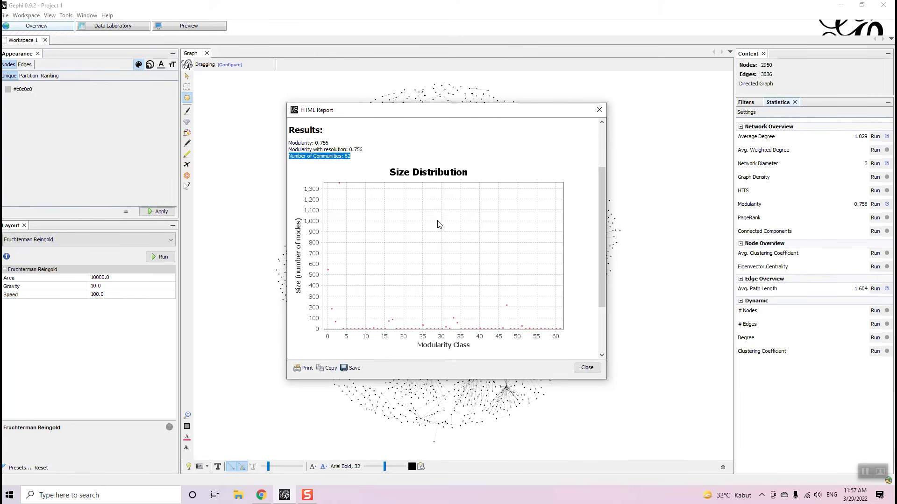
scroll(449, 223, "down", 5)
scroll(457, 222, "up", 8)
left_click(598, 114)
- Close the Modularity report and glance at the nodes data table before returning to Overview
left_click(587, 368)
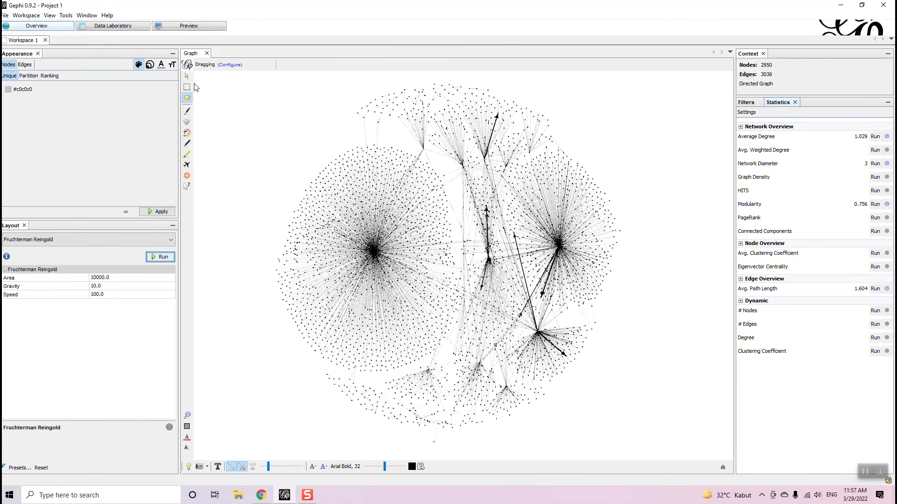
left_click(117, 28)
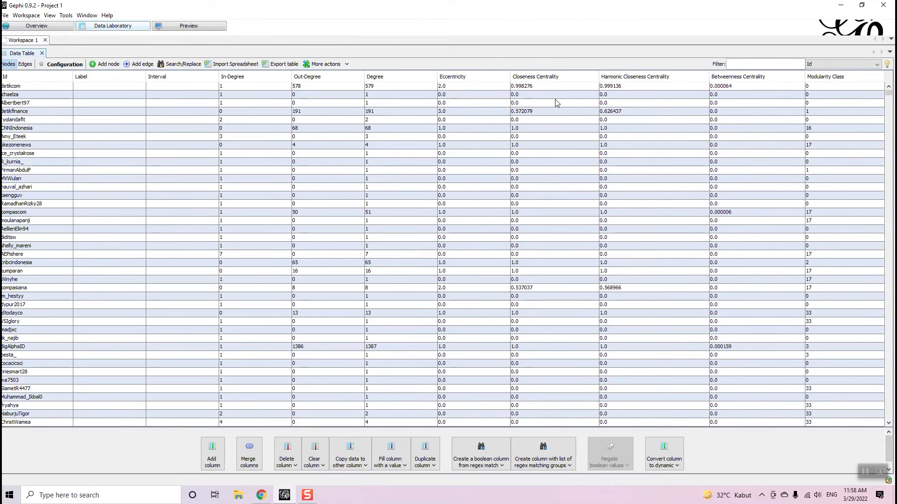
left_click(20, 28)
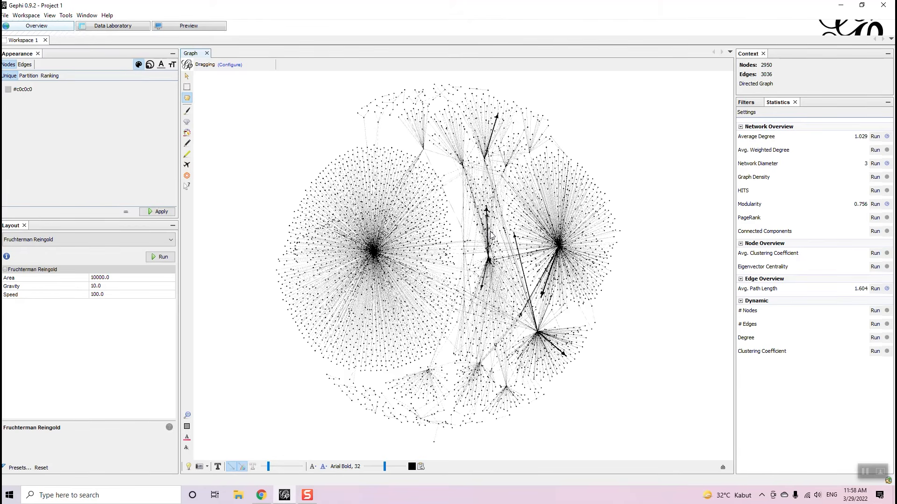
- Turn on node labels in the graph view
scroll(364, 166, "up", 8)
scroll(364, 166, "down", 10)
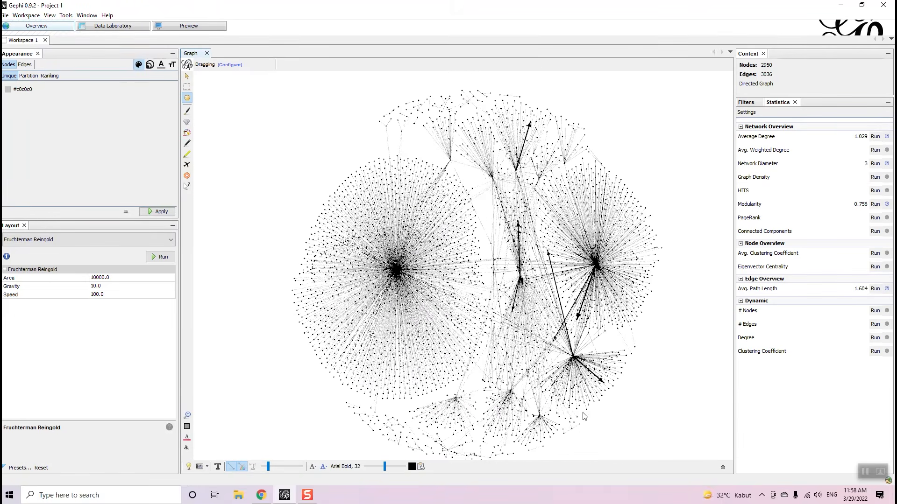
left_click(217, 466)
- Bring up the Data Laboratory nodes table showing Degree, centrality and Modularity Class columns
scroll(475, 341, "up", 2)
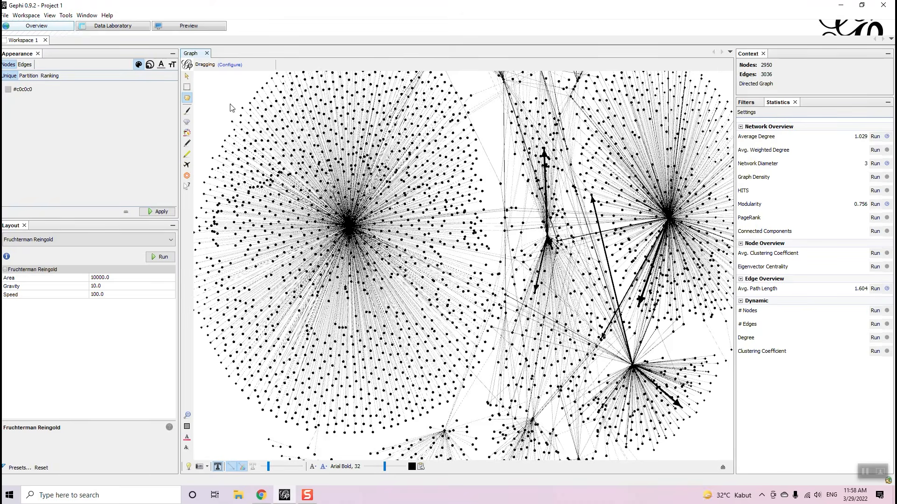
left_click(127, 26)
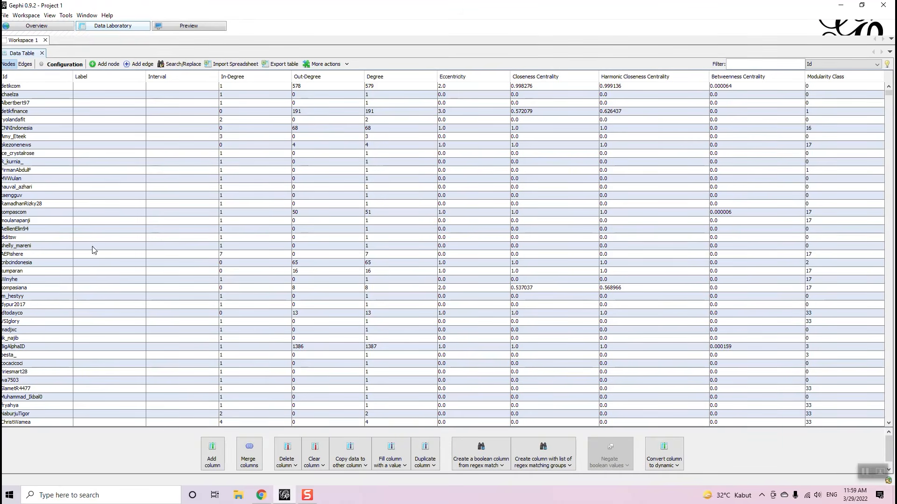
left_click(63, 26)
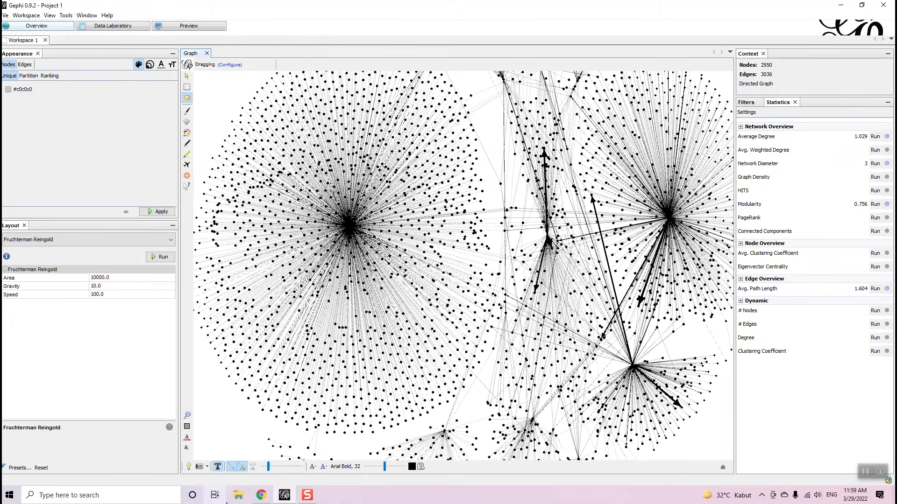
left_click(117, 26)
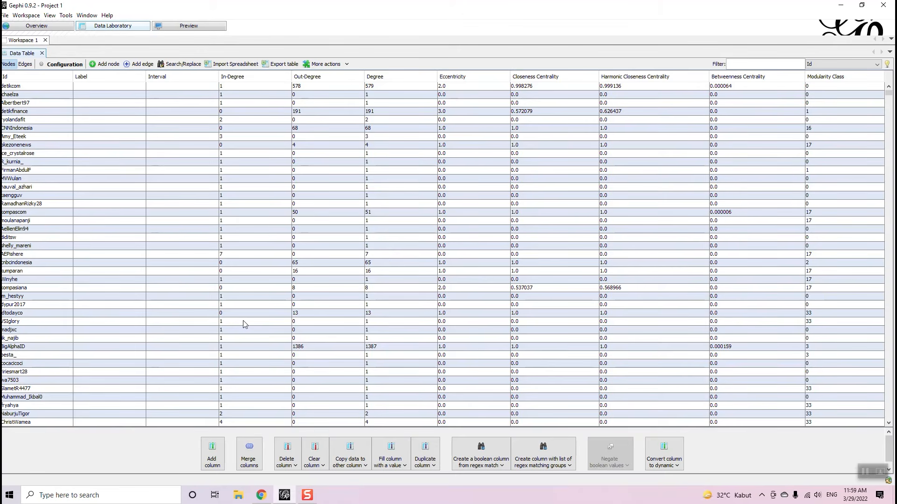
- Copy each node's Id into the Label column, then view the labelled graph in Overview
left_click(357, 468)
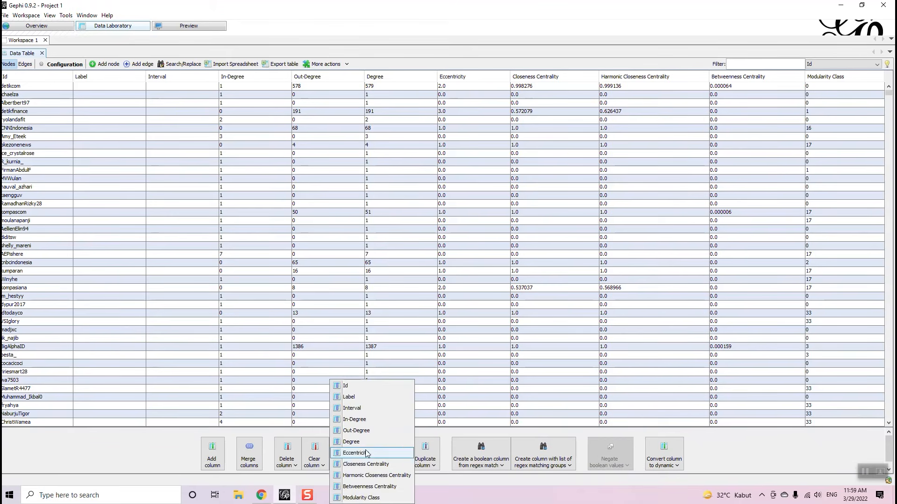
left_click(374, 391)
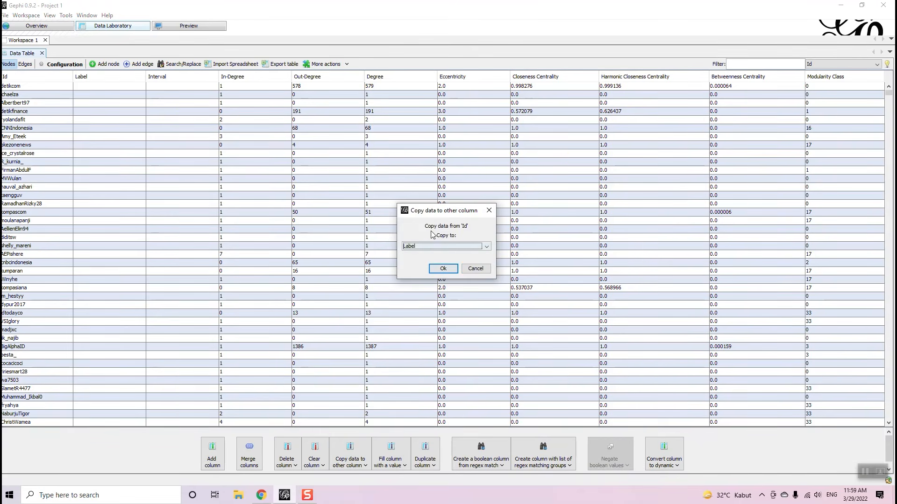
left_click(443, 269)
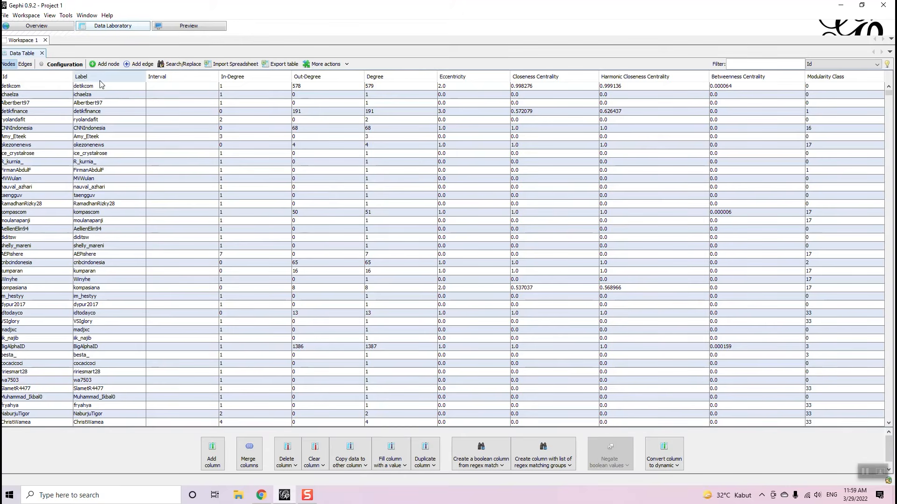
left_click(42, 26)
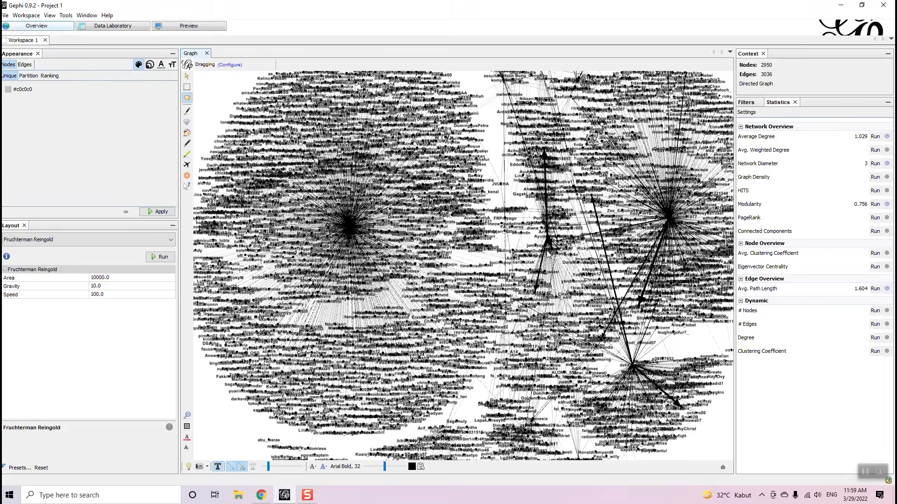
scroll(515, 256, "down", 5)
scroll(575, 258, "up", 6)
scroll(546, 178, "up", 6)
scroll(546, 177, "down", 6)
scroll(333, 159, "down", 3)
scroll(322, 95, "up", 2)
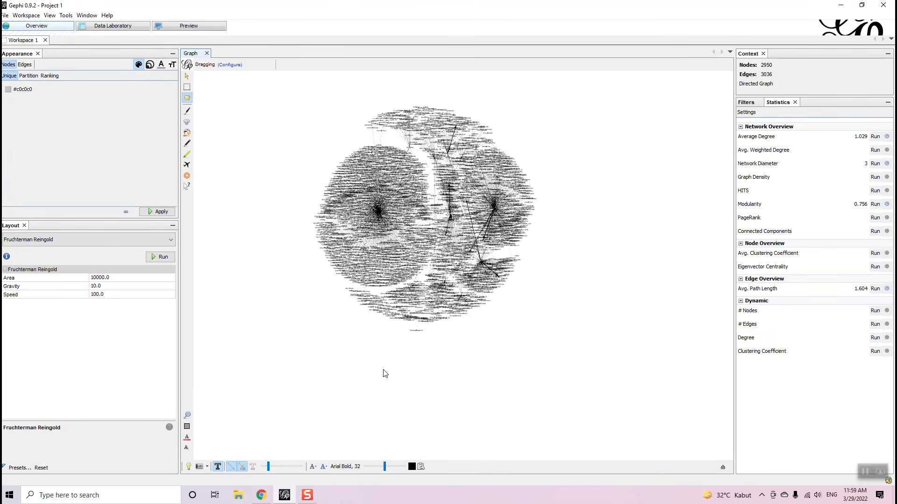
scroll(410, 183, "up", 2)
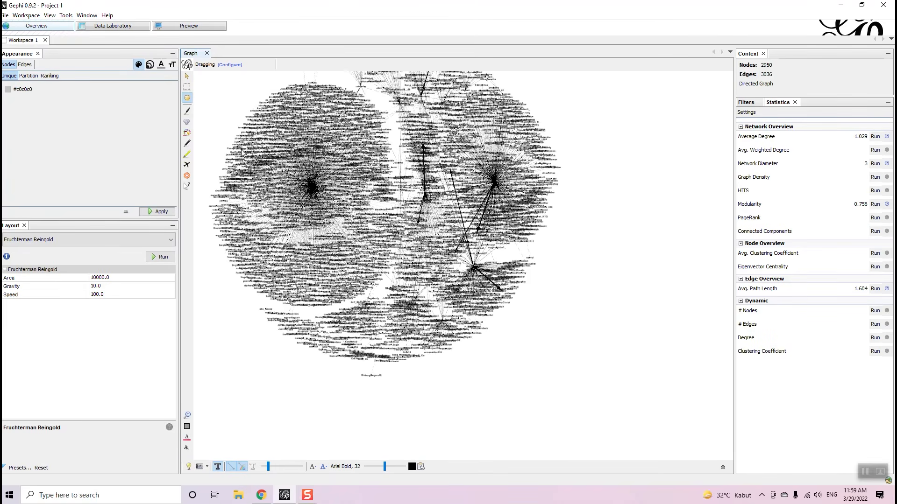
scroll(301, 192, "up", 4)
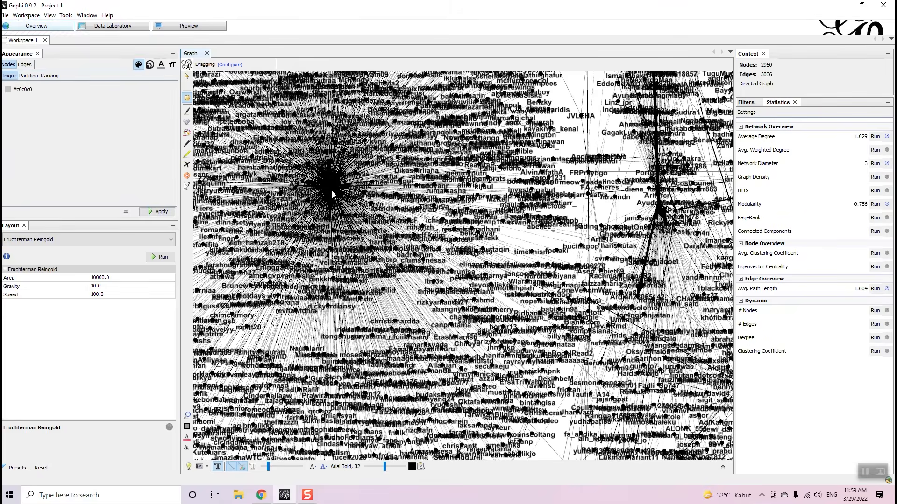
scroll(329, 179, "down", 3)
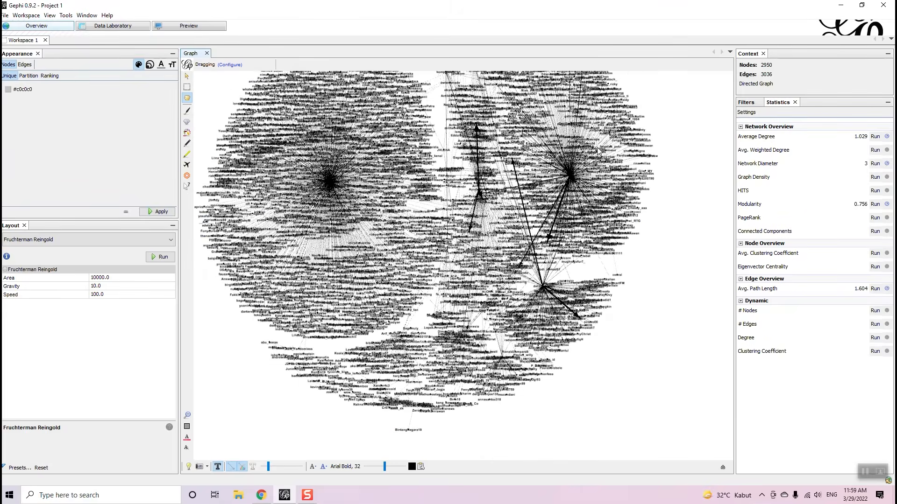
scroll(584, 152, "down", 4)
scroll(548, 104, "up", 1)
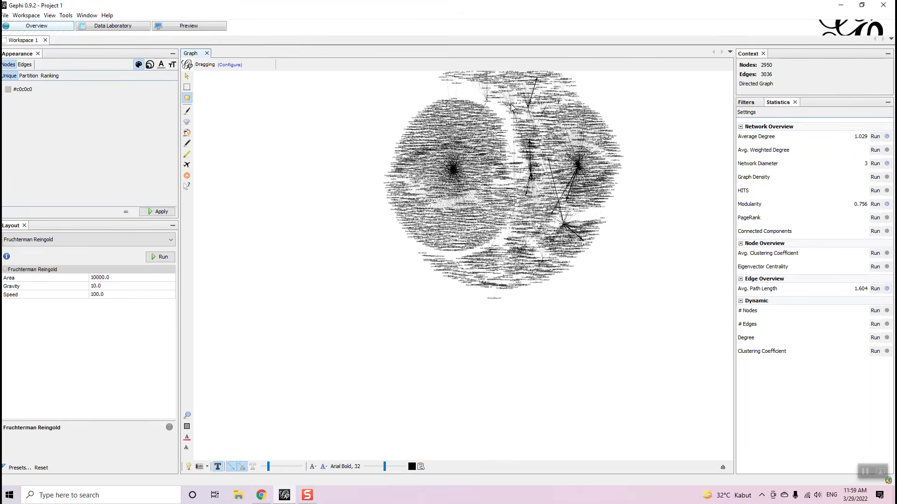
scroll(514, 108, "down", 1)
scroll(549, 76, "up", 2)
scroll(453, 144, "up", 1)
scroll(434, 187, "up", 1)
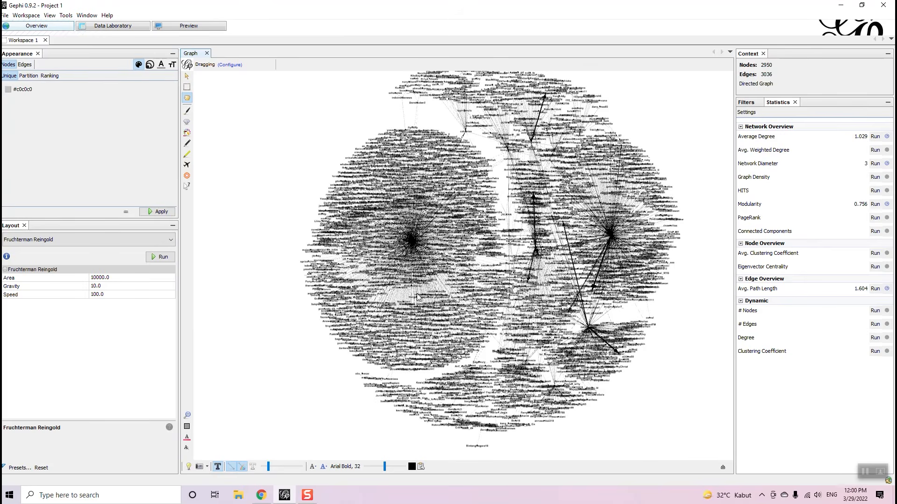
- Size nodes by Degree ranking with a minimum size of 1 and apply it
left_click(150, 65)
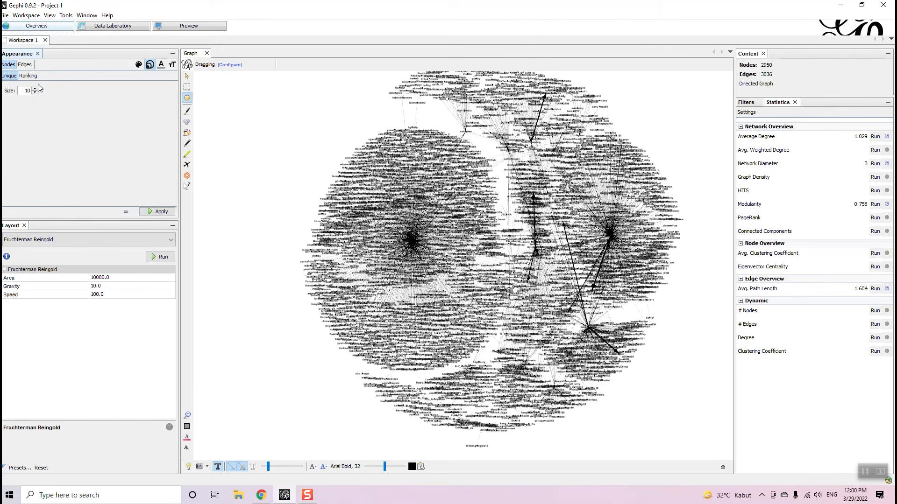
left_click(28, 76)
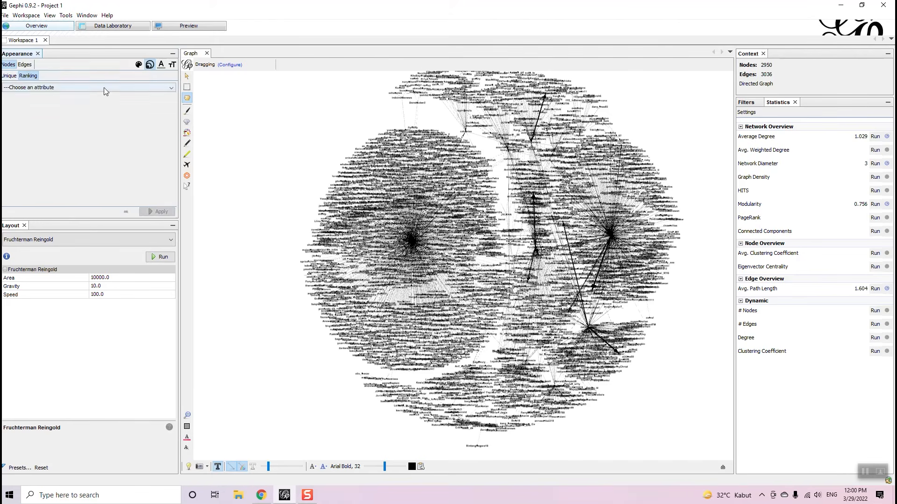
left_click(103, 88)
left_click(77, 103)
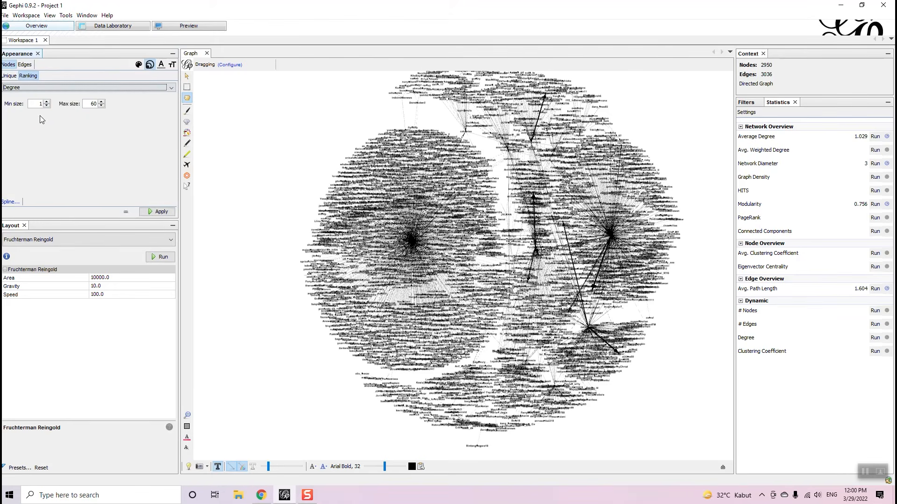
left_click(38, 103)
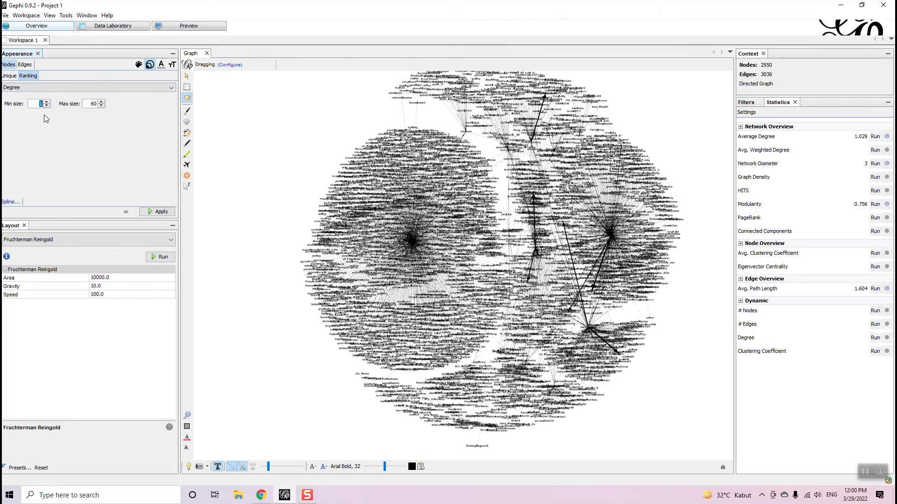
left_click(88, 104)
left_click(158, 212)
- Raise the maximum node size to 85 and reapply the Degree sizing
scroll(386, 244, "up", 3)
scroll(385, 243, "up", 1)
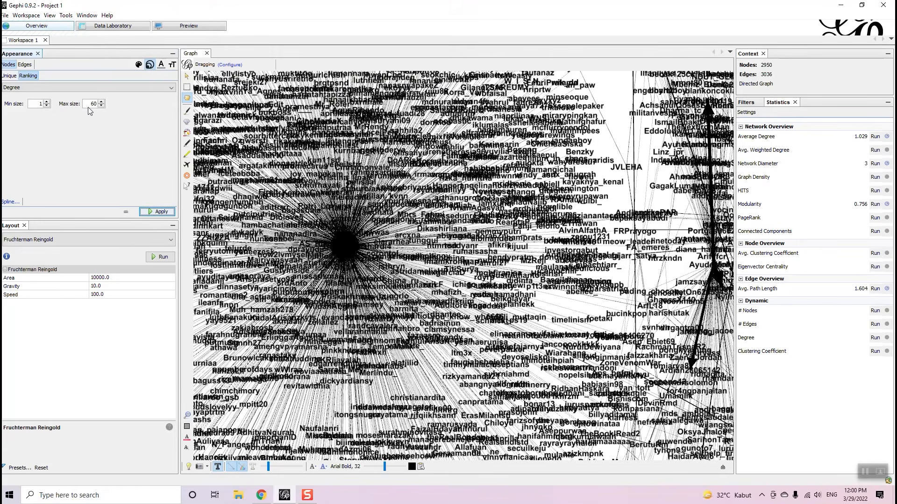
double_click(92, 103)
left_click(158, 211)
scroll(495, 148, "down", 15)
scroll(582, 112, "up", 10)
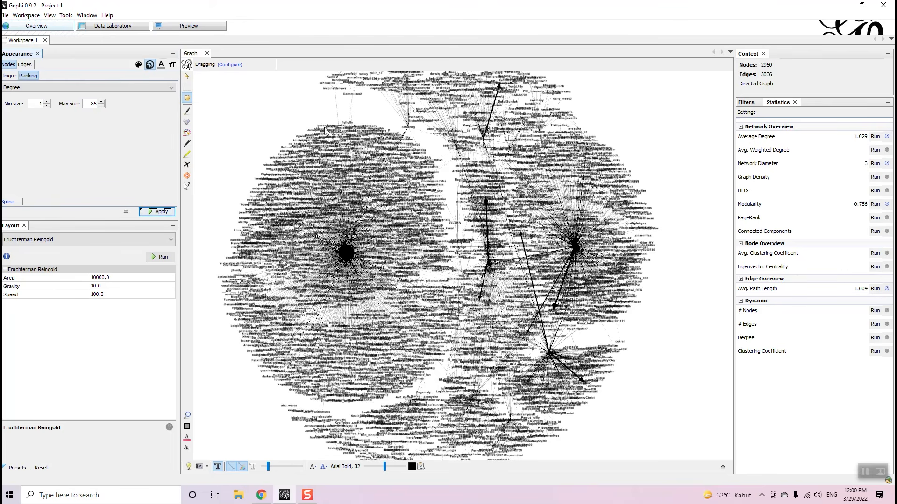
left_click(138, 65)
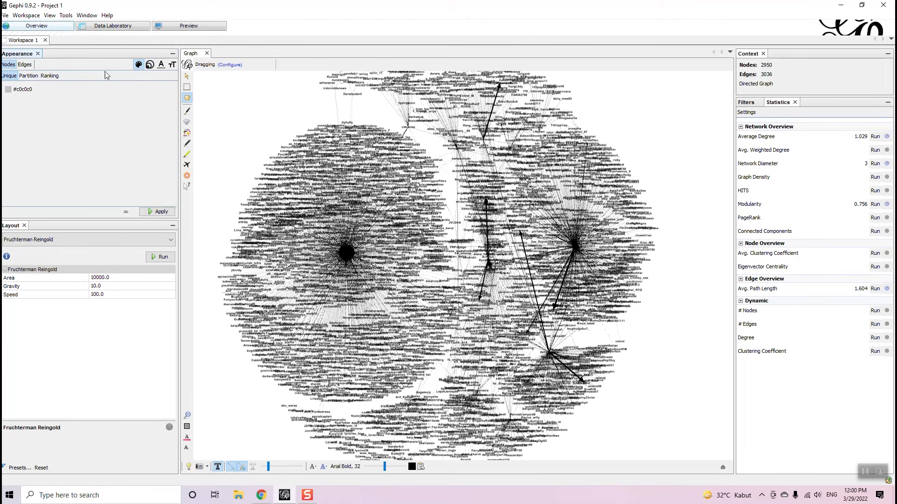
- Choose Modularity Class as the partition attribute for node colours
left_click(28, 76)
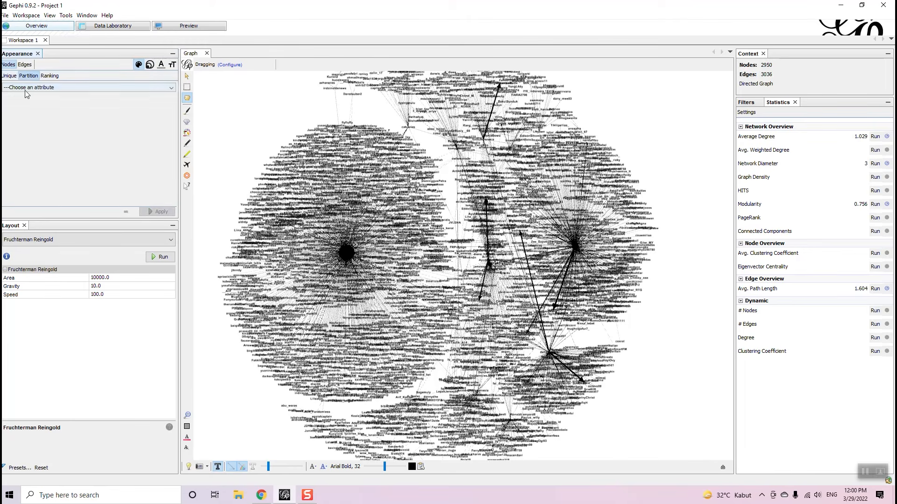
left_click(24, 88)
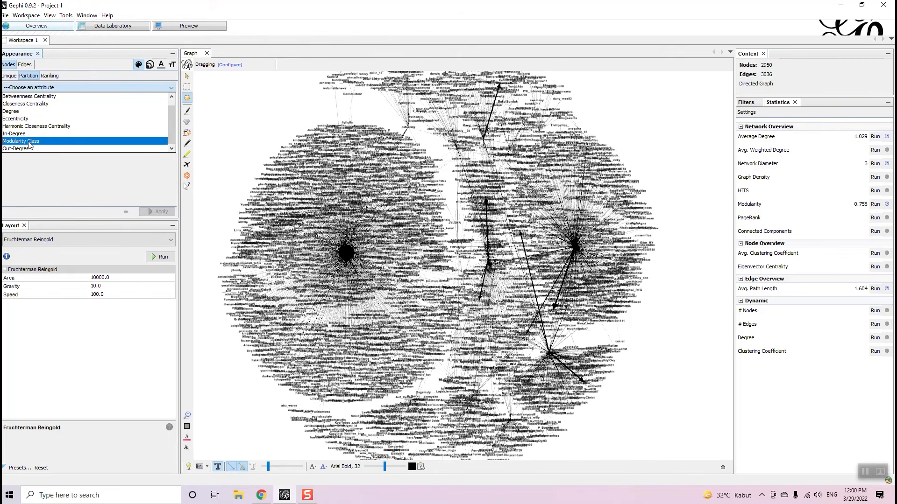
scroll(29, 141, "down", 1)
left_click(31, 141)
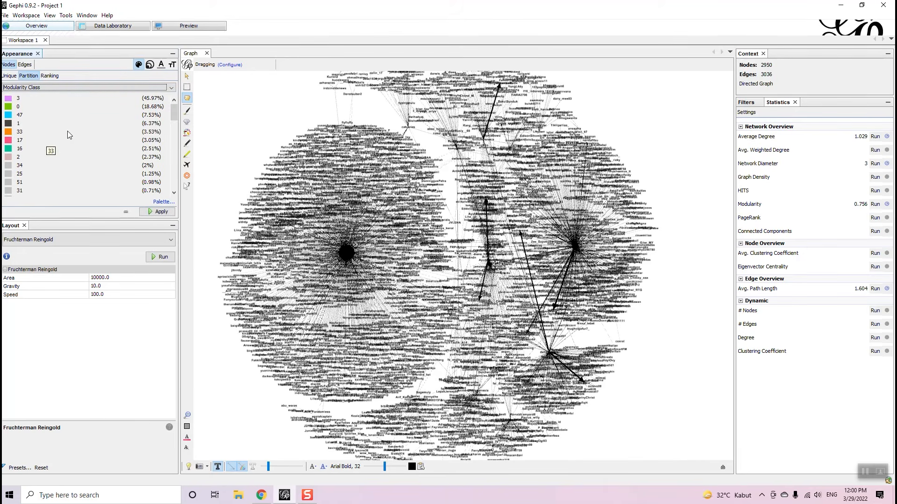
mouse_move(173, 112)
left_mouse_down()
mouse_move(171, 181)
mouse_move(162, 101)
left_mouse_up()
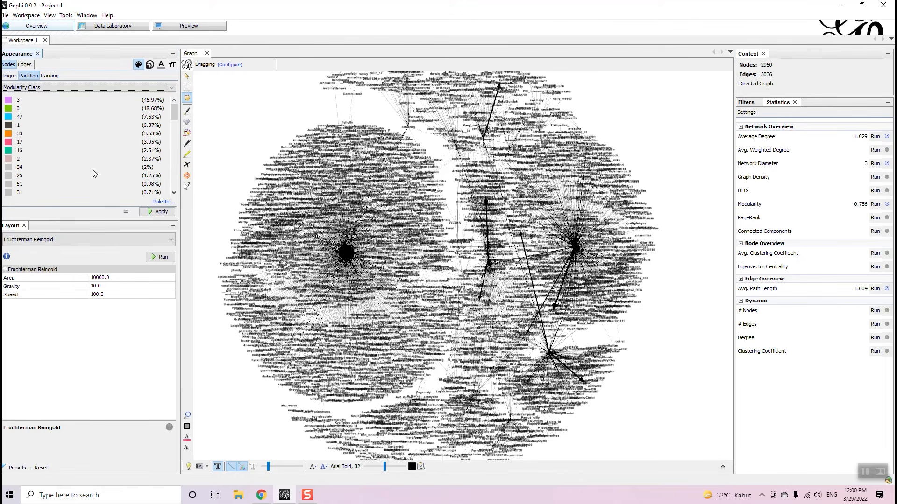
- Generate an unlimited-colour palette from the Fancy (light background) preset and accept it
left_click(162, 203)
mouse_move(180, 227)
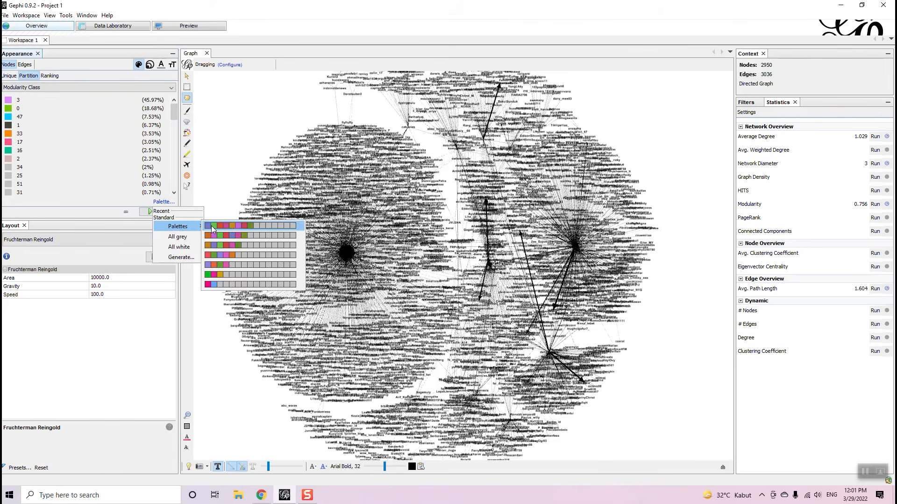
left_click(181, 257)
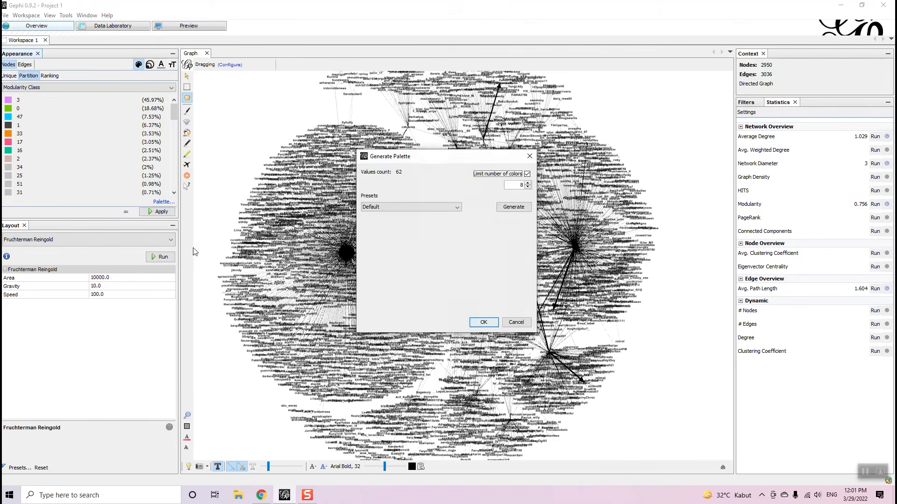
left_click(512, 177)
left_click(513, 177)
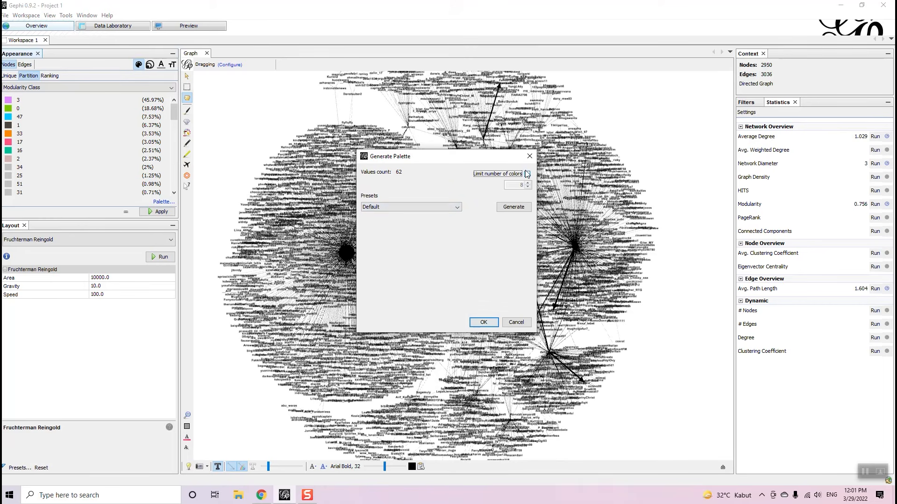
left_click(412, 206)
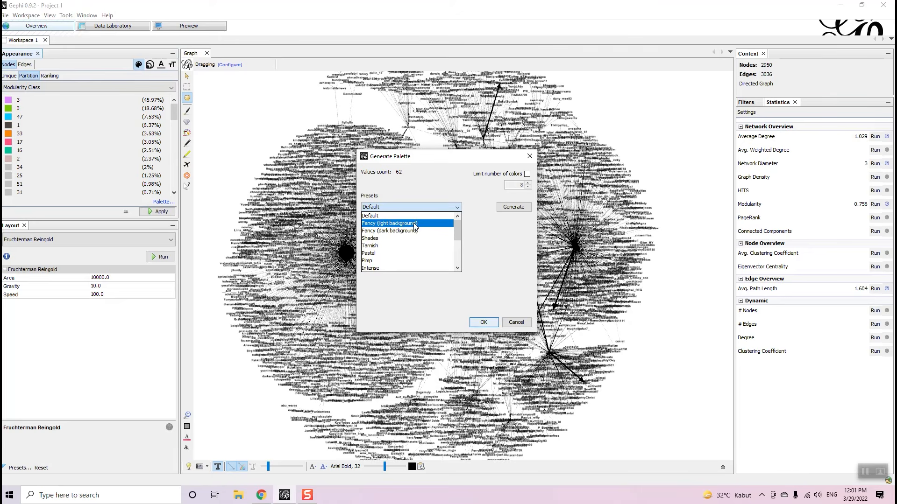
left_click(415, 224)
left_click(514, 208)
left_click_drag(527, 229, 527, 292)
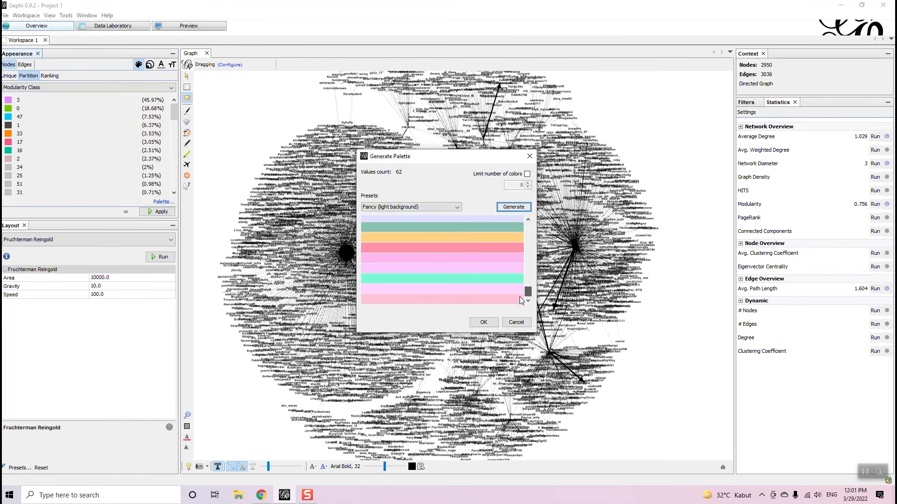
left_click(490, 328)
- Apply the Modularity Class colours to the graph and inspect the coloured communities
mouse_move(173, 112)
left_mouse_down()
mouse_move(177, 189)
mouse_move(179, 110)
left_mouse_up()
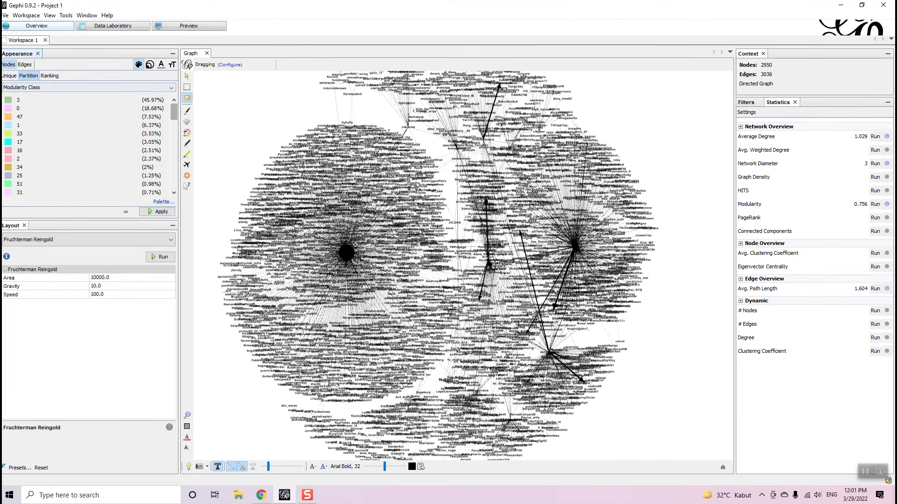
scroll(74, 132, "down", 1)
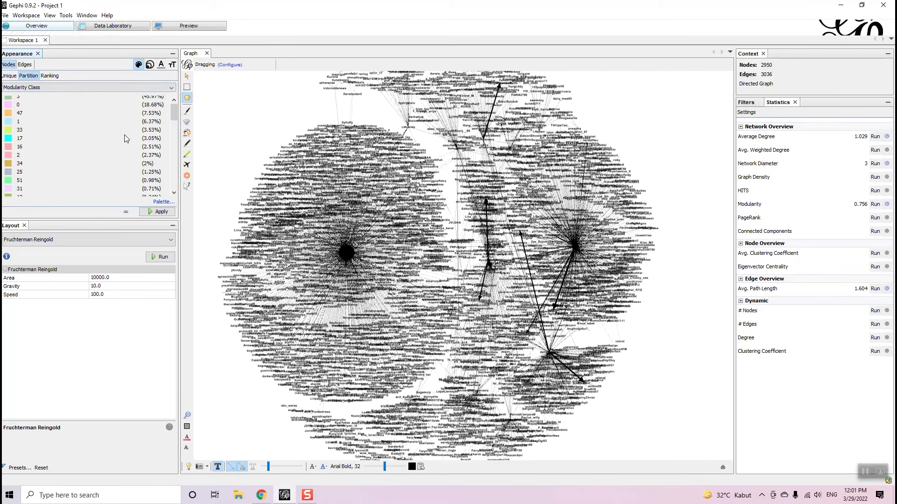
left_click(151, 213)
scroll(537, 203, "up", 5)
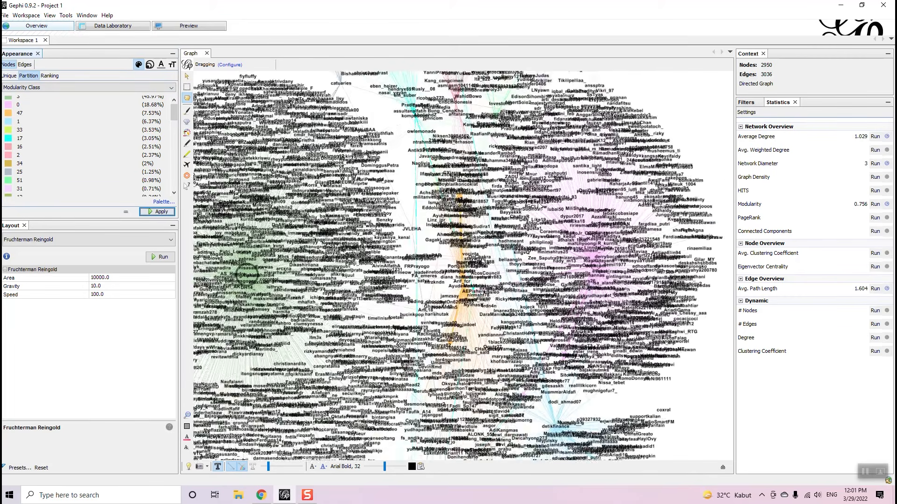
scroll(540, 176, "down", 4)
scroll(513, 251, "up", 2)
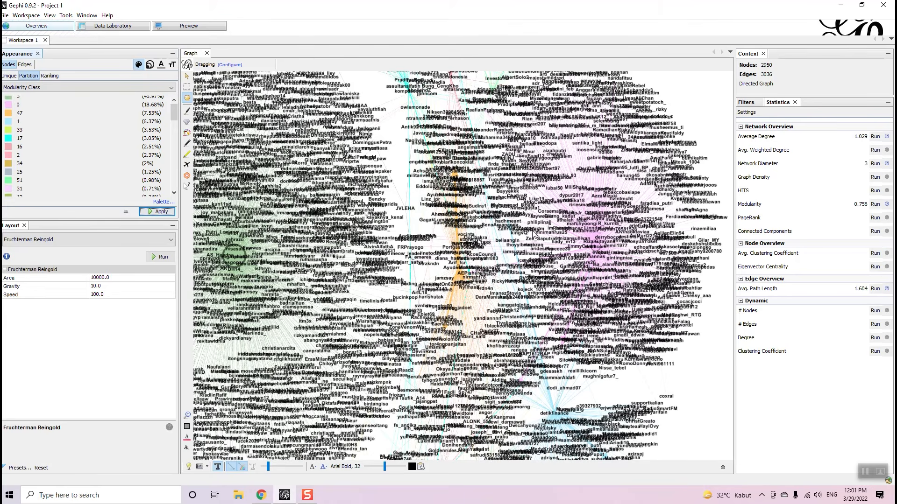
scroll(101, 126, "down", 1)
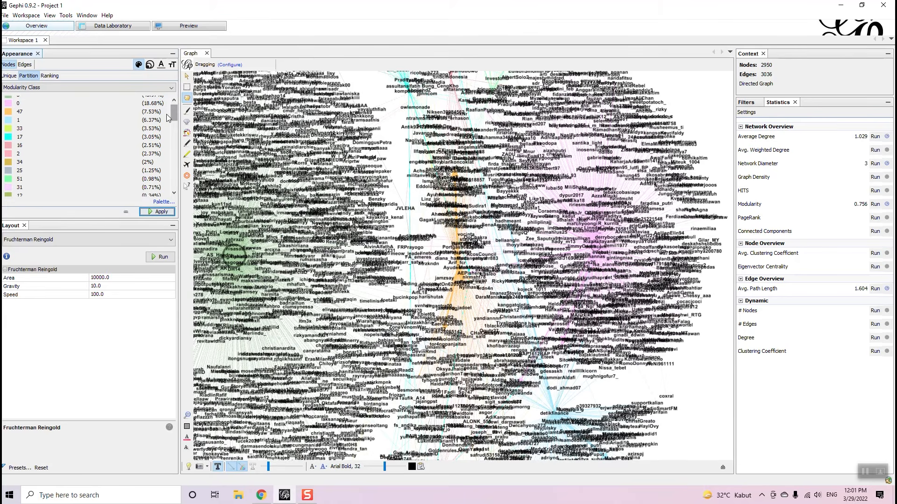
scroll(440, 222, "down", 5)
scroll(486, 218, "up", 3)
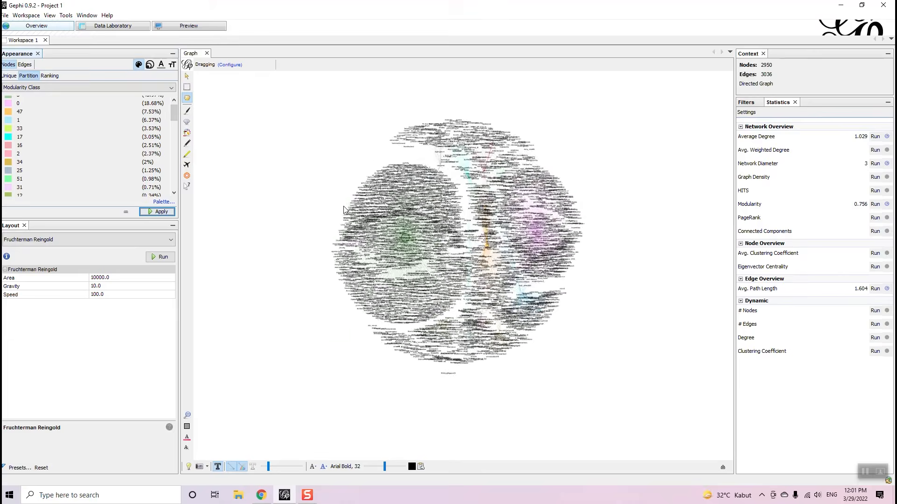
scroll(487, 217, "up", 3)
scroll(491, 201, "down", 5)
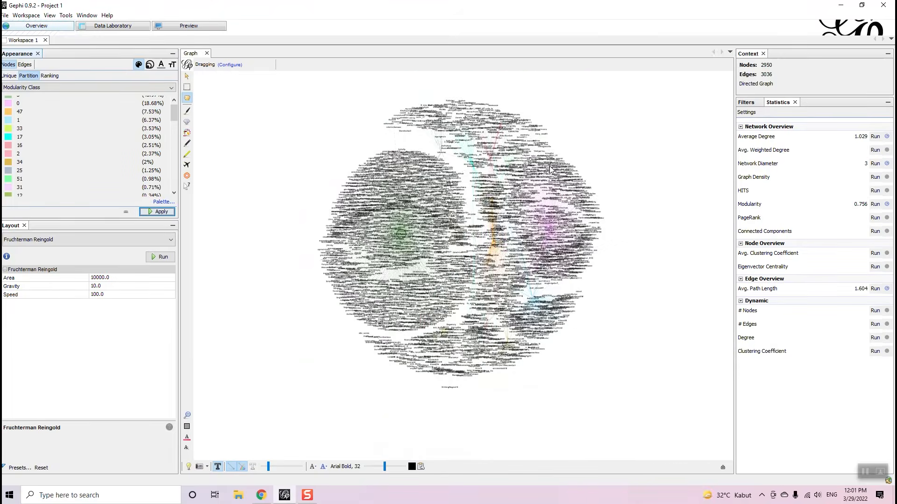
scroll(553, 163, "up", 3)
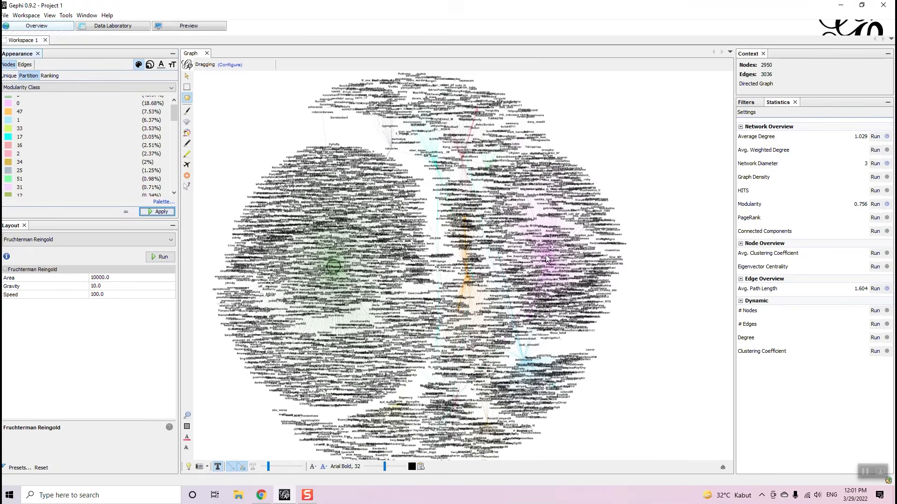
scroll(546, 259, "down", 2)
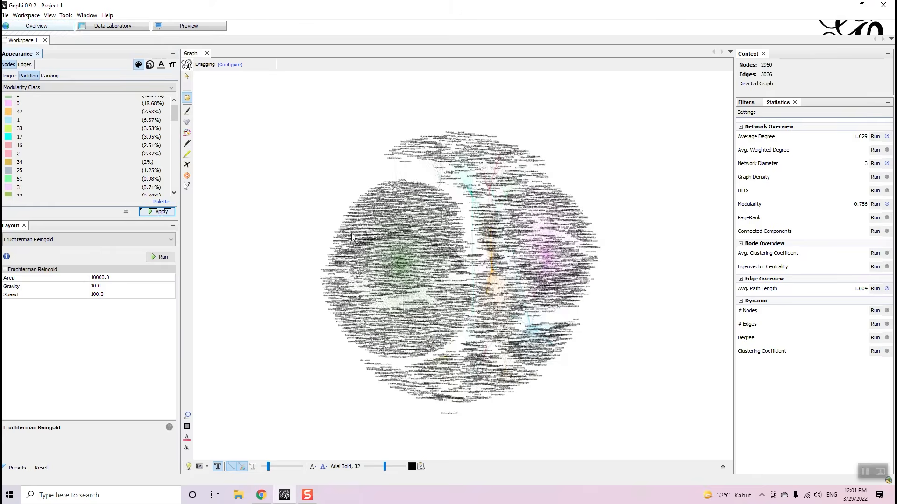
scroll(522, 268, "up", 3)
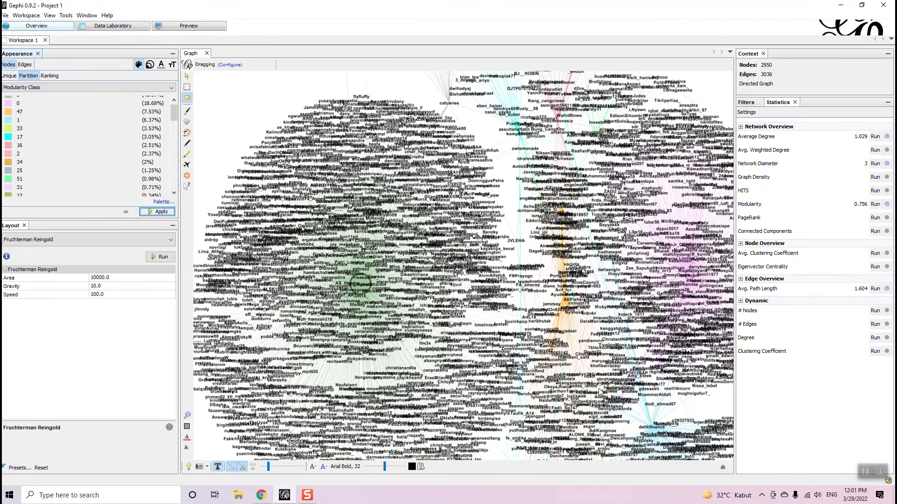
- Set the label Size option to Node size so hubs like BigAlphaID and detikcom get the largest labels
left_click(722, 467)
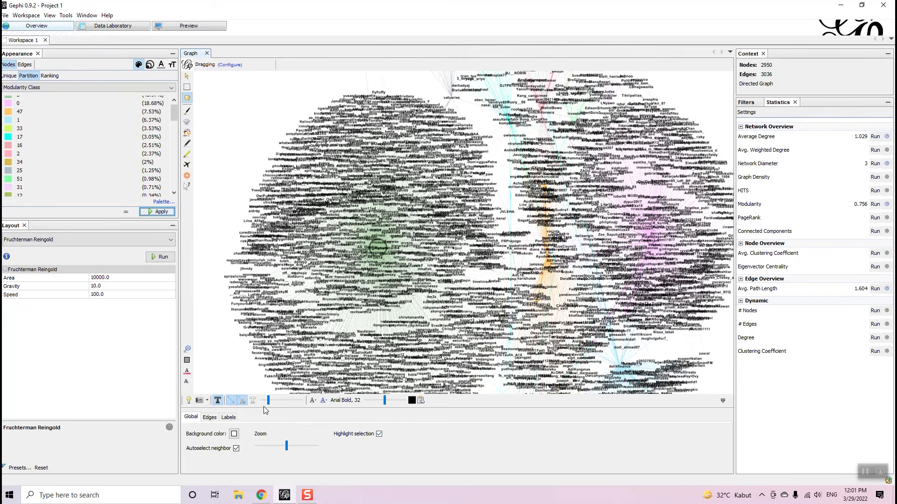
left_click(229, 417)
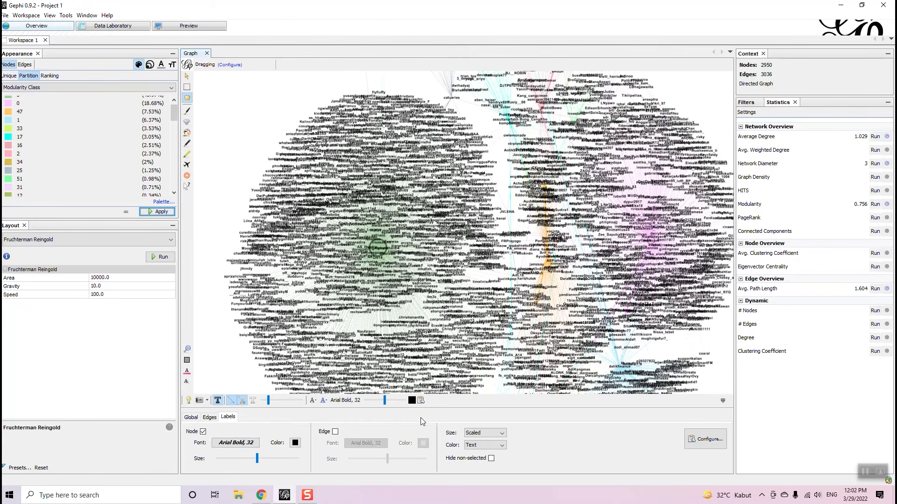
left_click(491, 434)
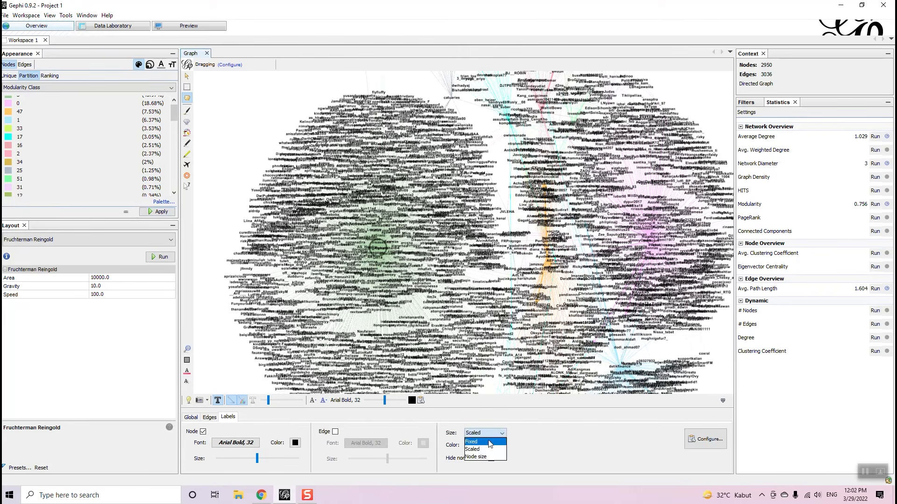
left_click(486, 457)
scroll(586, 290, "down", 2)
scroll(364, 288, "up", 3)
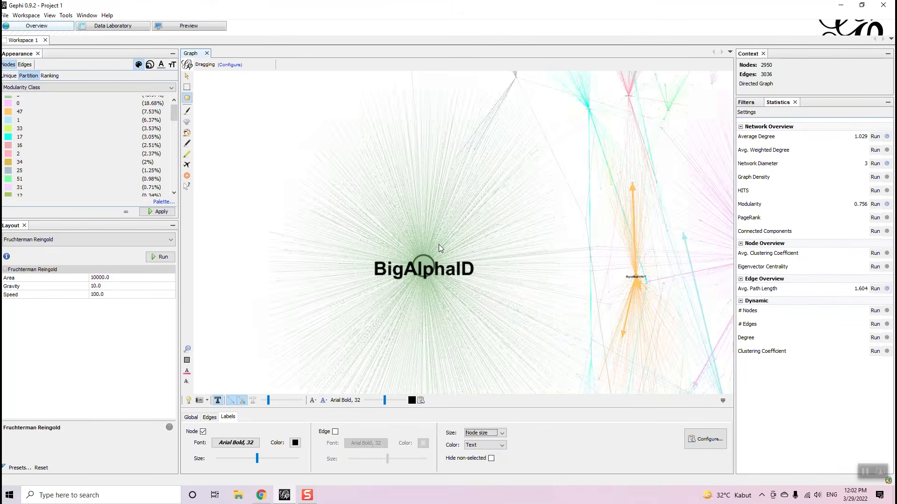
scroll(346, 214, "up", 5)
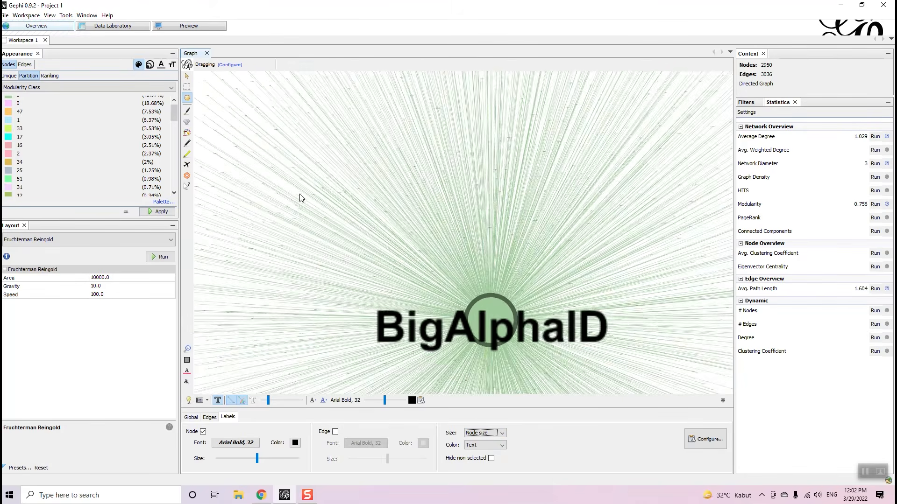
scroll(363, 210, "down", 5)
scroll(502, 270, "up", 2)
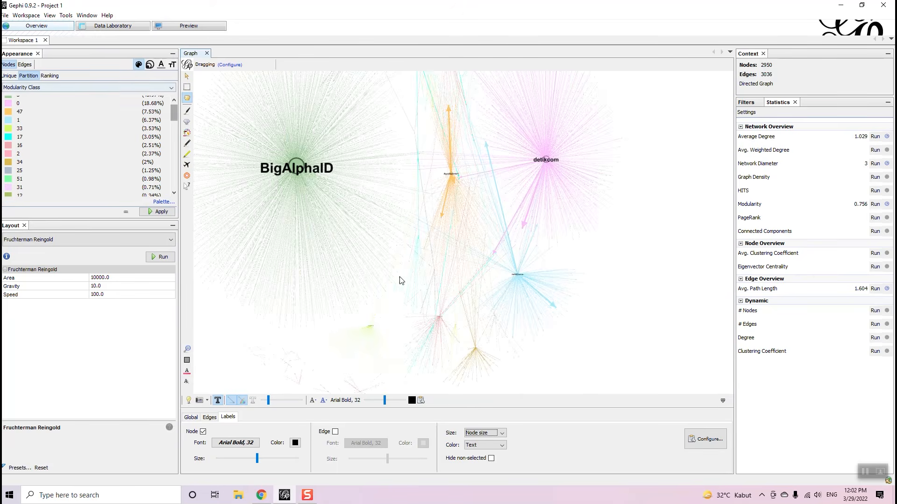
scroll(400, 281, "down", 3)
scroll(381, 264, "up", 4)
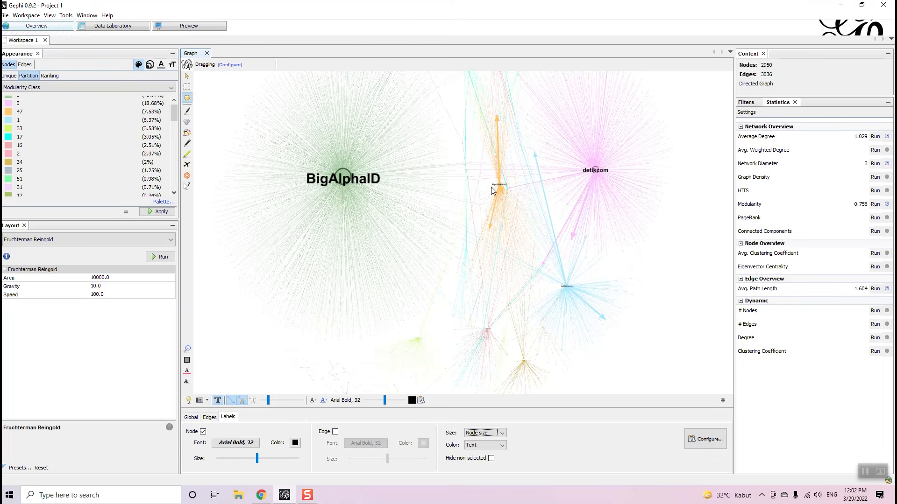
scroll(499, 190, "up", 5)
scroll(505, 190, "down", 5)
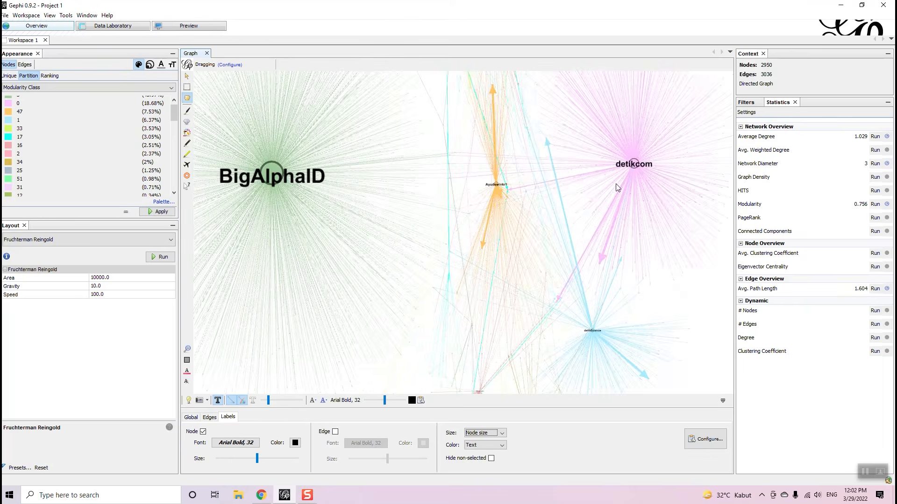
scroll(619, 282, "up", 5)
scroll(618, 283, "down", 5)
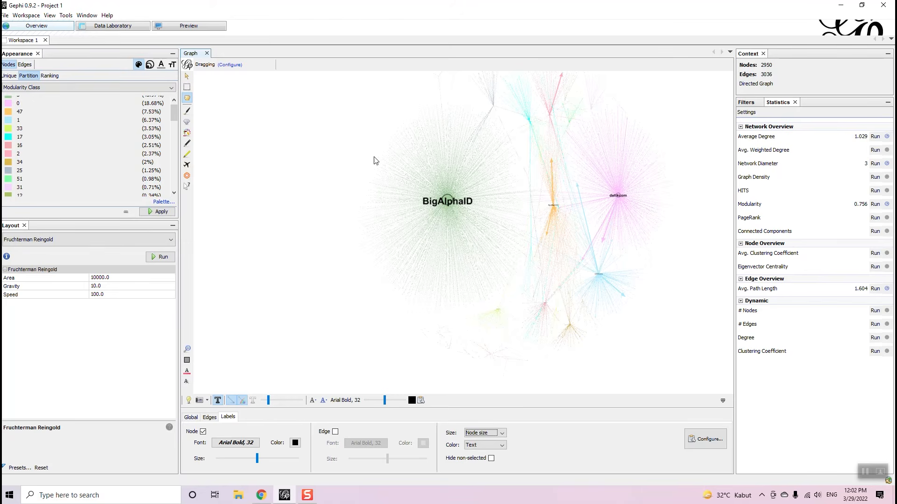
- Try sizing nodes by Betweenness Centrality ranking and apply it
left_click(150, 65)
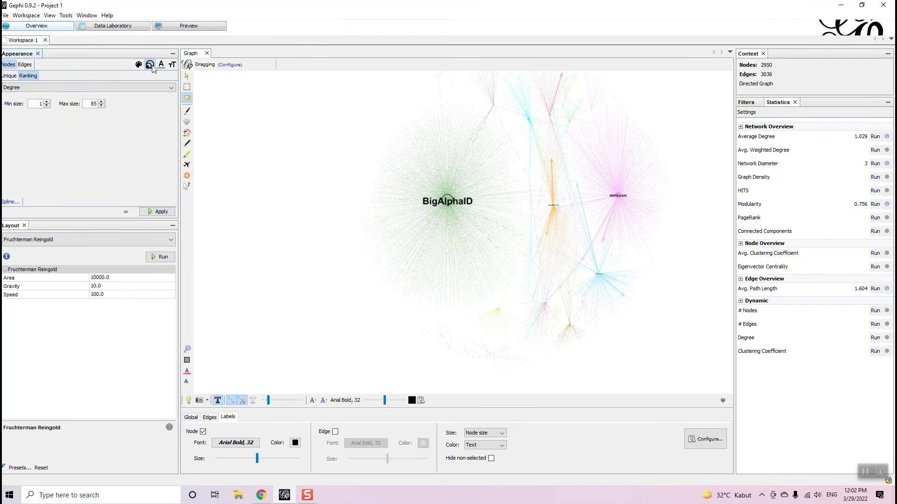
left_click(140, 88)
left_click(68, 118)
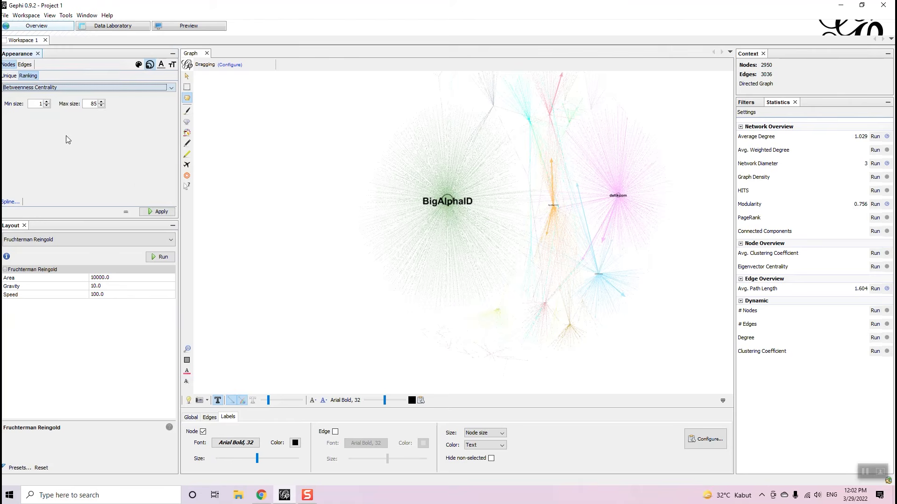
left_click(160, 211)
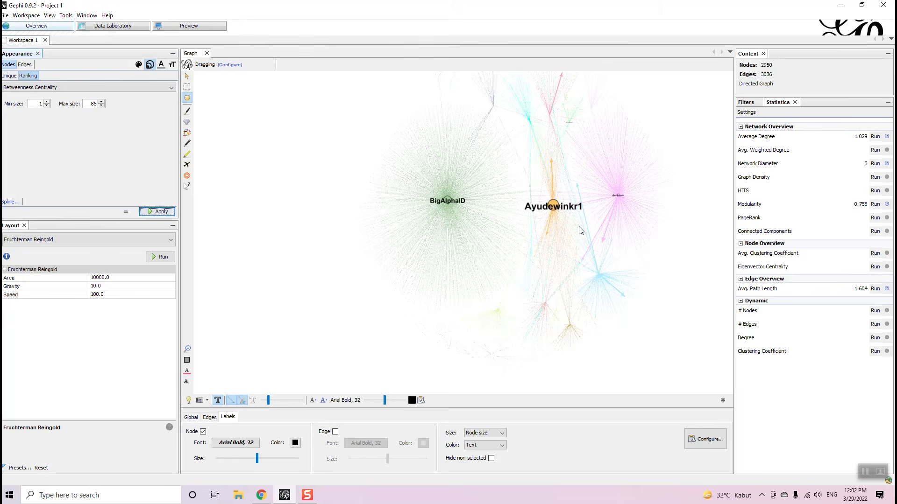
scroll(630, 205, "up", 5)
scroll(611, 204, "down", 8)
scroll(592, 223, "up", 5)
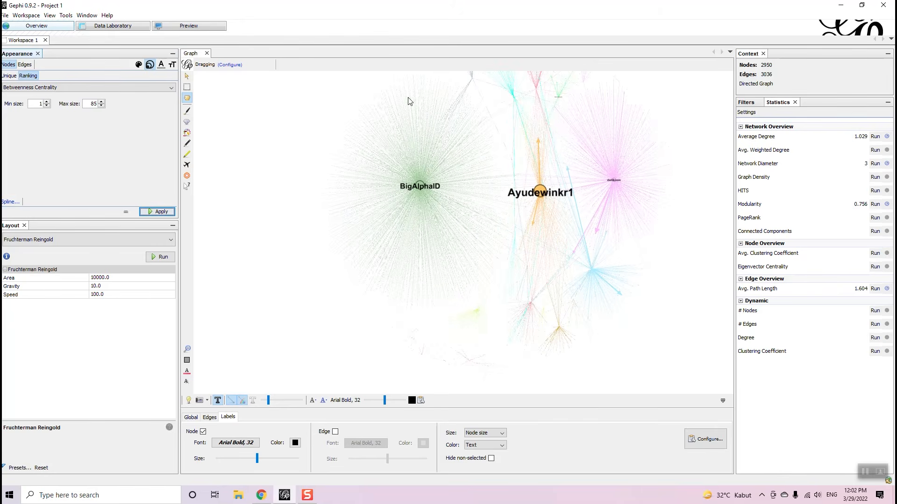
- Switch node sizing back to Degree with minimum 5 and maximum 60, and reapply it
left_click(93, 88)
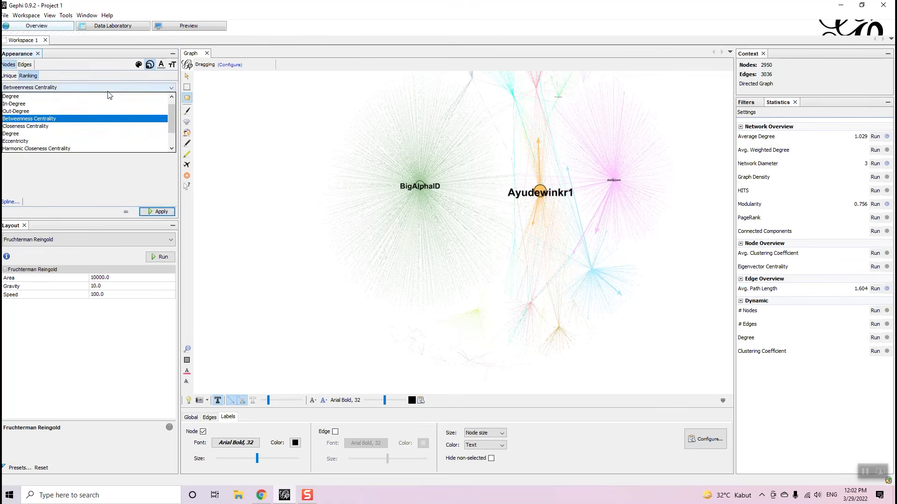
left_click(79, 105)
double_click(93, 103)
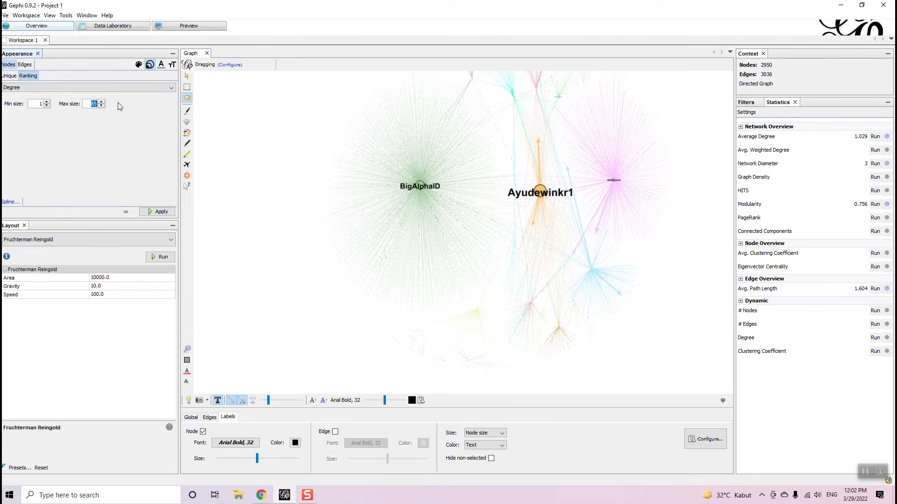
type("60")
left_click(150, 213)
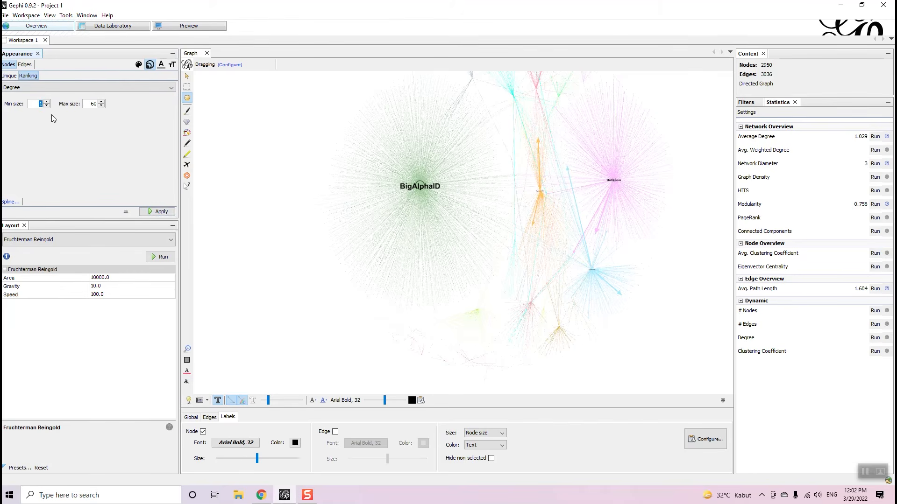
left_click(158, 213)
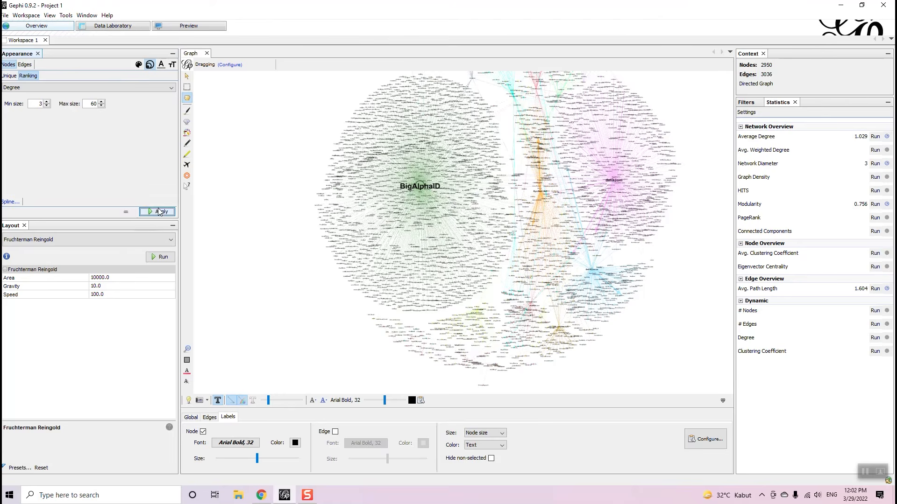
scroll(596, 190, "up", 5)
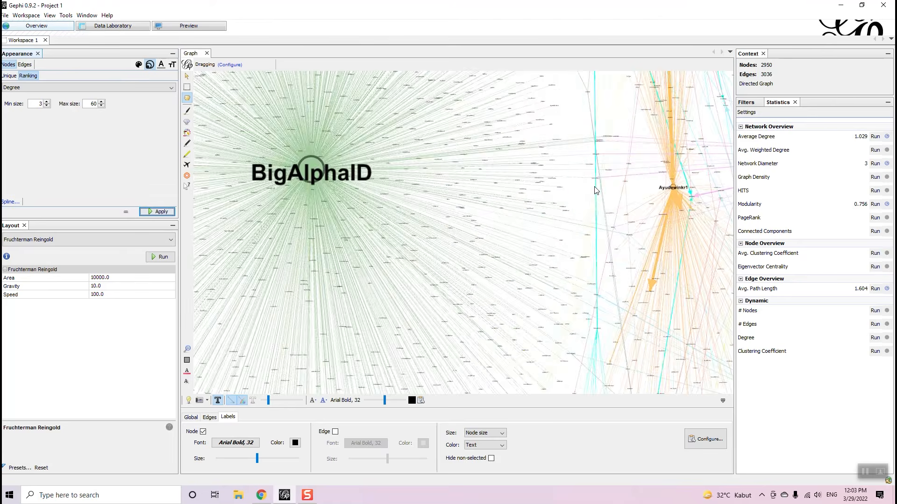
scroll(596, 190, "down", 6)
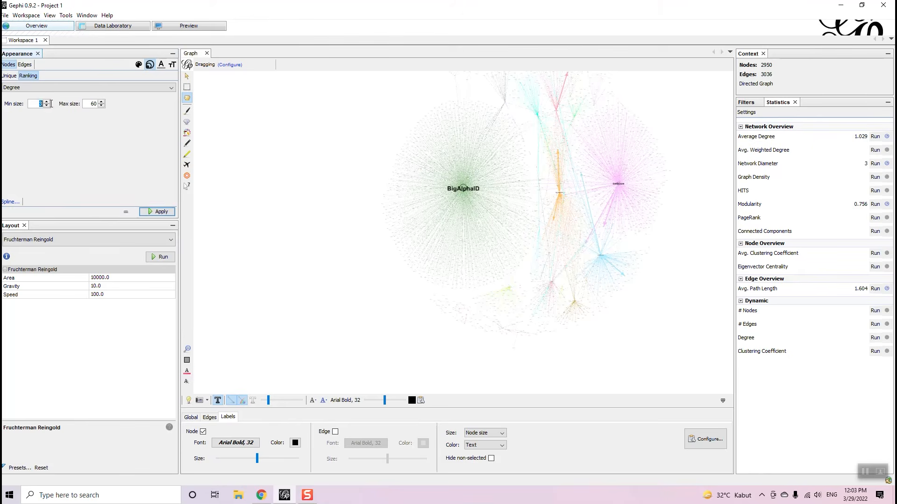
left_click(158, 211)
scroll(633, 171, "up", 2)
scroll(635, 172, "down", 3)
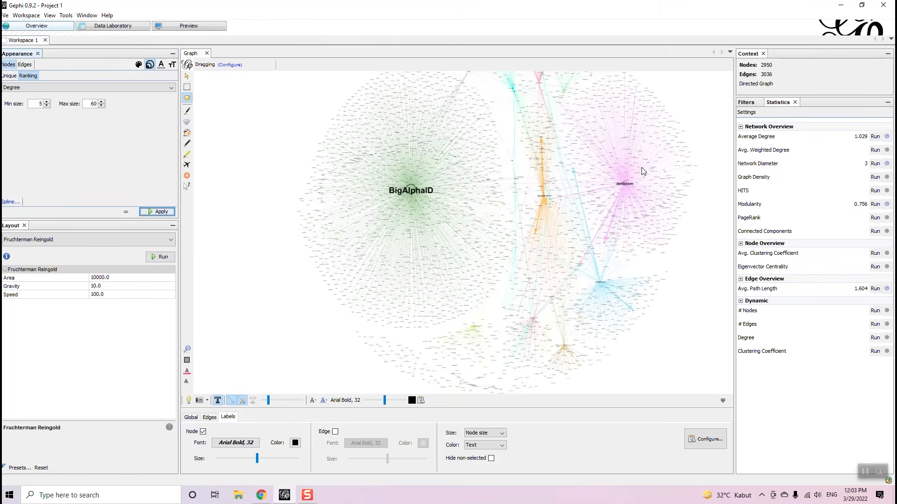
scroll(607, 336, "up", 3)
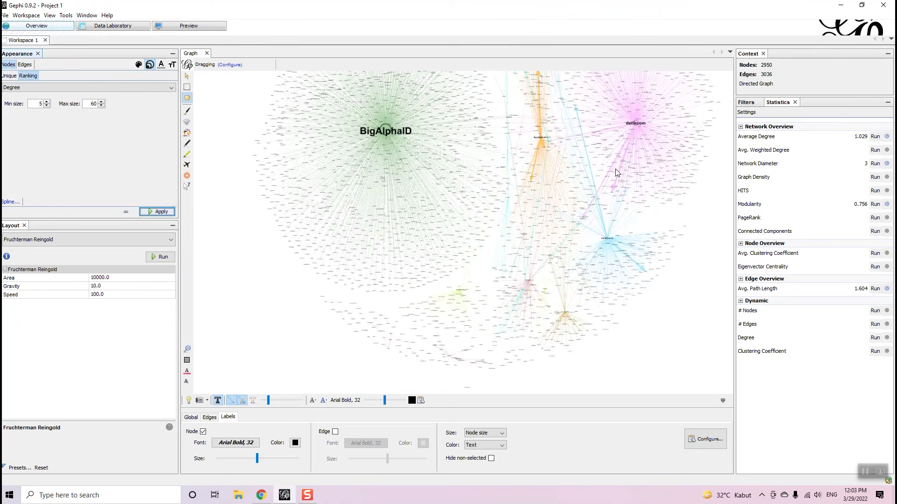
scroll(513, 181, "down", 3)
scroll(631, 125, "down", 3)
scroll(616, 114, "up", 4)
scroll(618, 111, "up", 2)
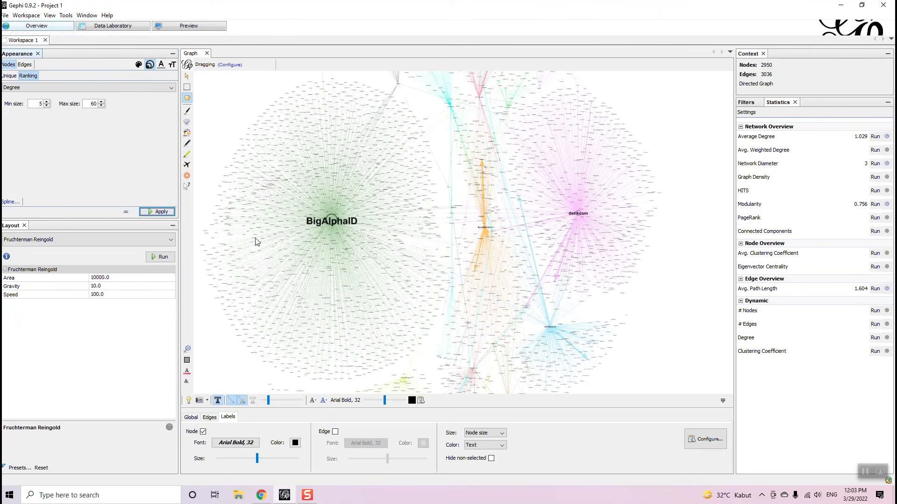
left_click(154, 246)
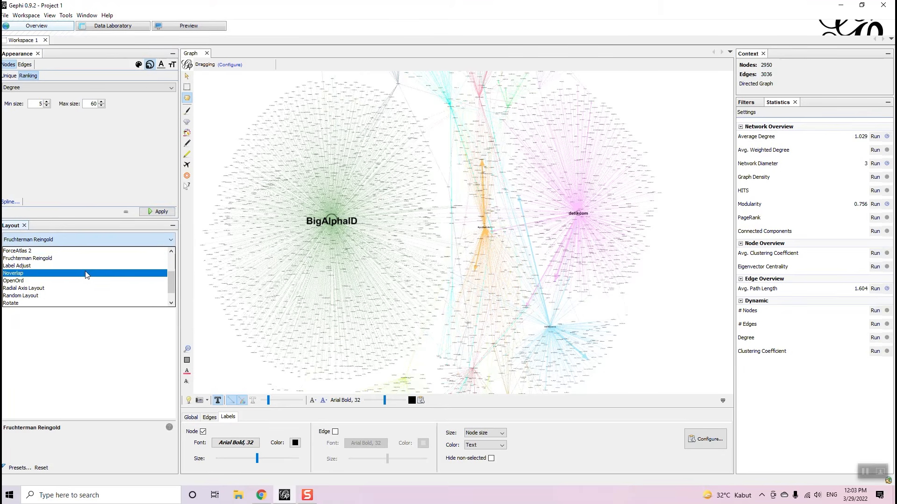
- Run the Expansion layout to spread the clusters apart, then view the Data Laboratory nodes table
scroll(83, 274, "up", 2)
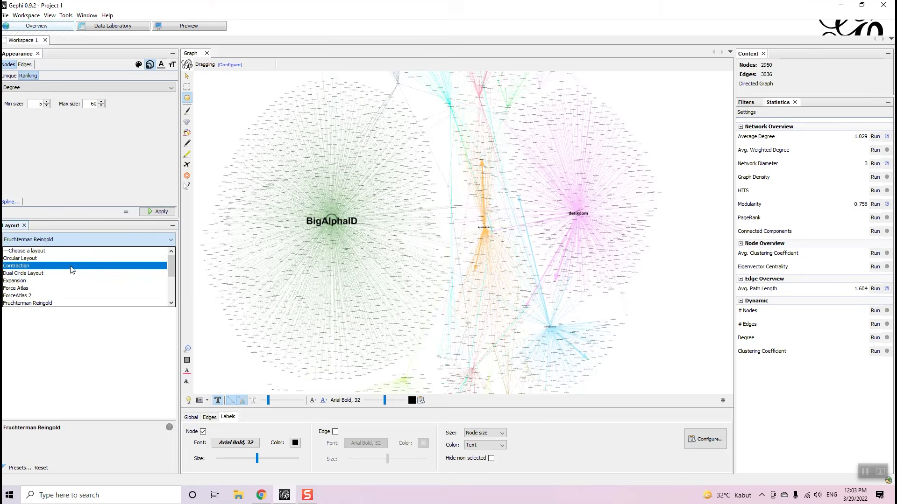
left_click(70, 281)
left_click(160, 257)
scroll(323, 255, "down", 3)
scroll(323, 255, "up", 3)
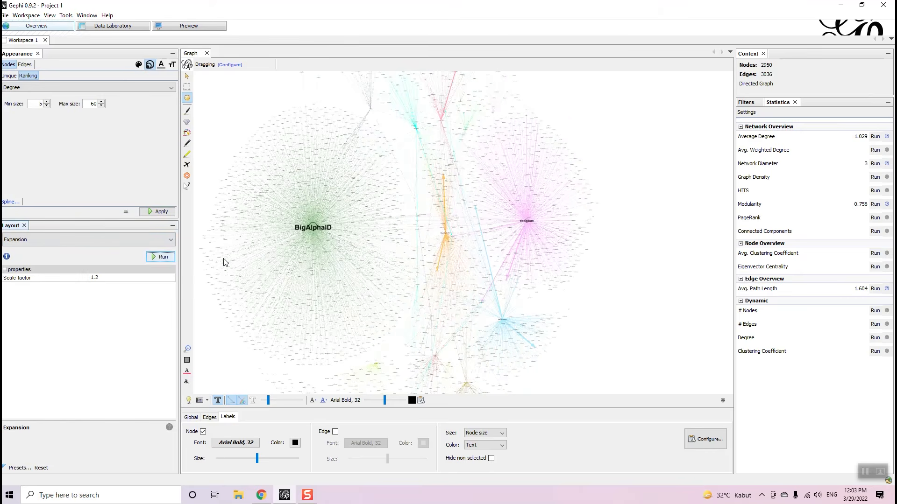
scroll(472, 216, "down", 3)
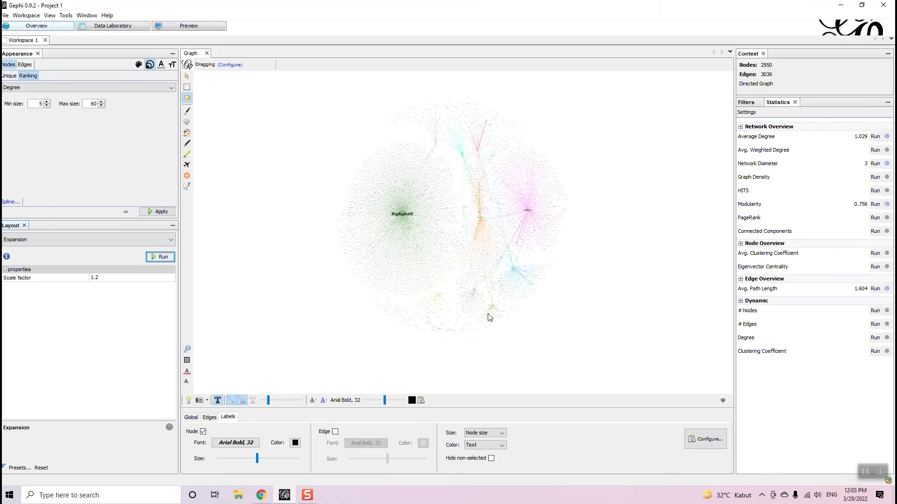
scroll(496, 310, "up", 2)
scroll(496, 294, "down", 3)
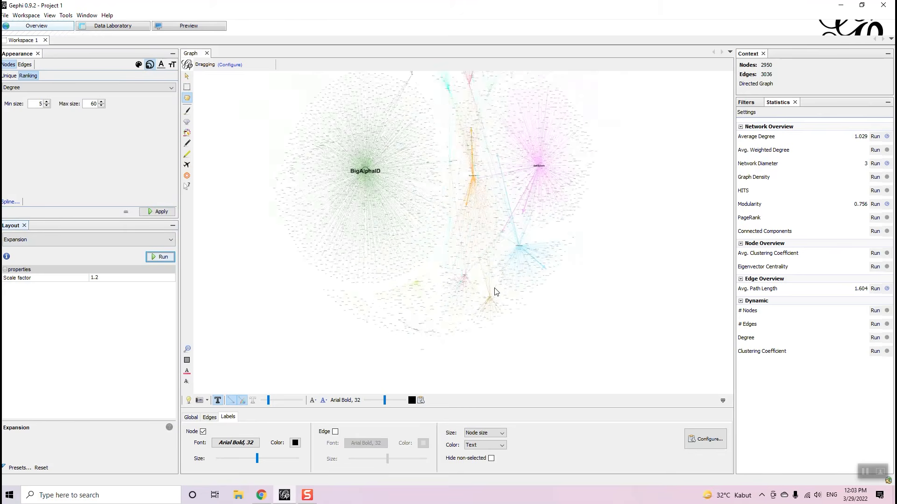
scroll(476, 191, "up", 2)
scroll(477, 187, "up", 3)
scroll(496, 223, "down", 4)
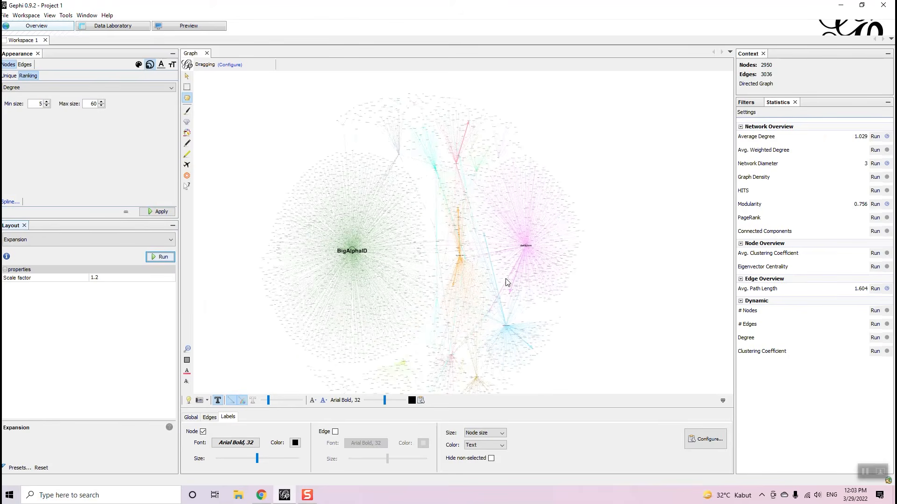
scroll(420, 311, "down", 1)
scroll(437, 340, "up", 3)
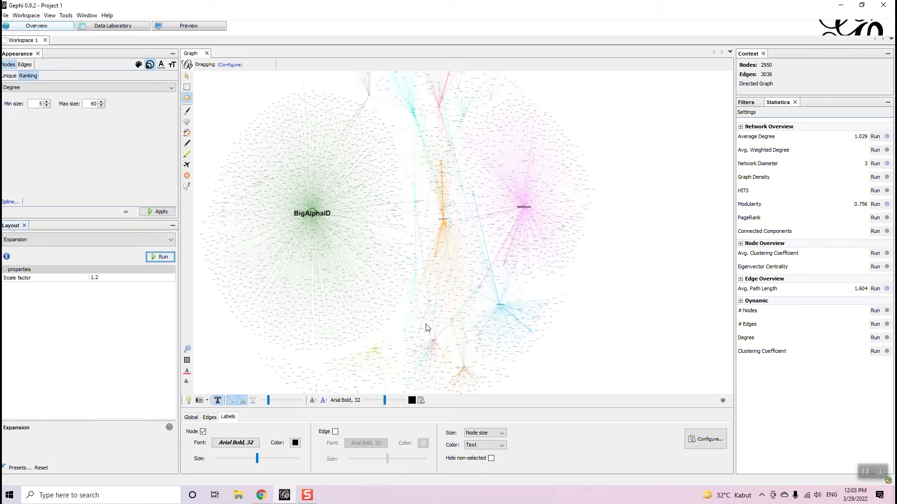
left_click(121, 28)
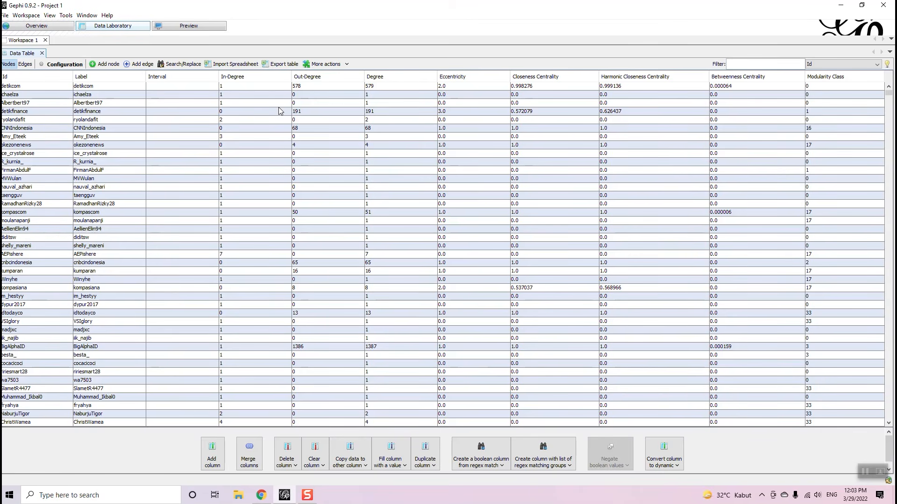
- Sort the node table by In-Degree and then by Out-Degree, highest first
left_click(321, 78)
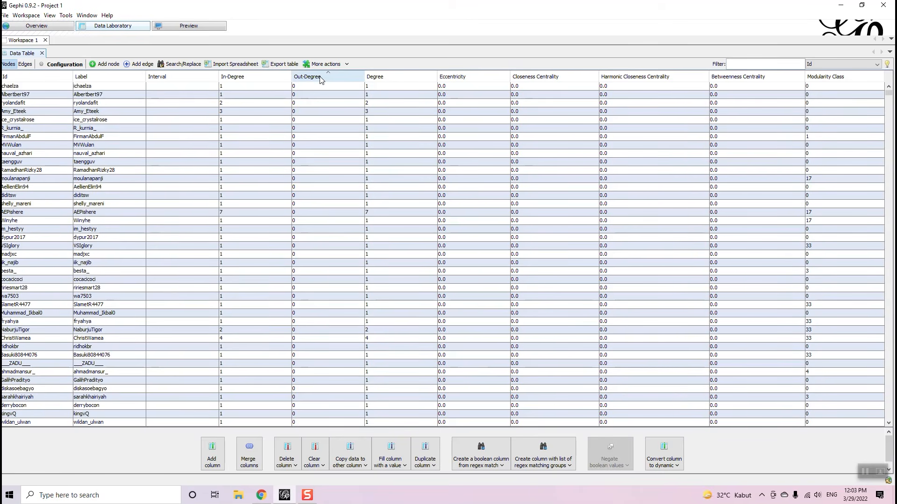
left_click(321, 79)
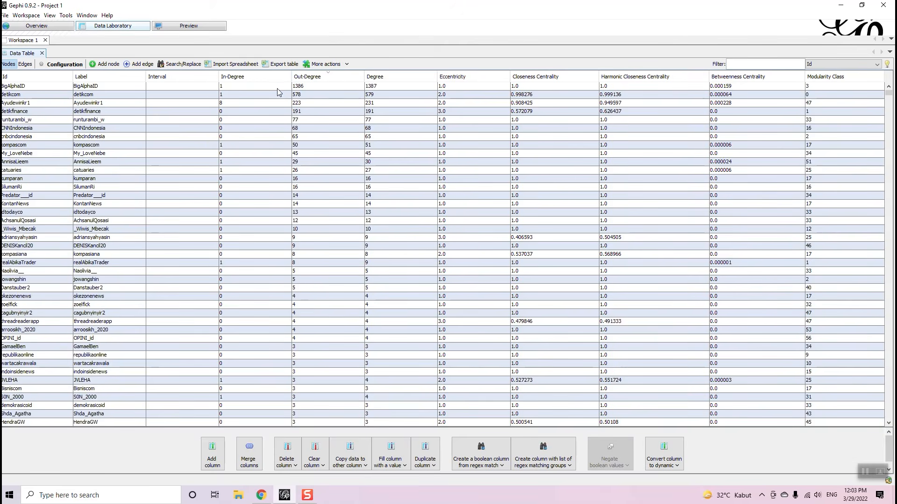
left_click(265, 75)
left_click(274, 76)
left_click(274, 76)
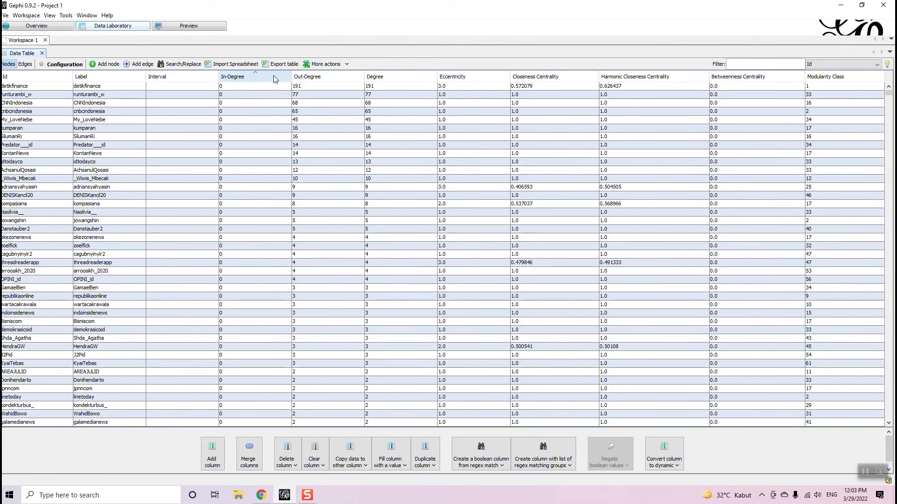
left_click(305, 78)
left_click(296, 80)
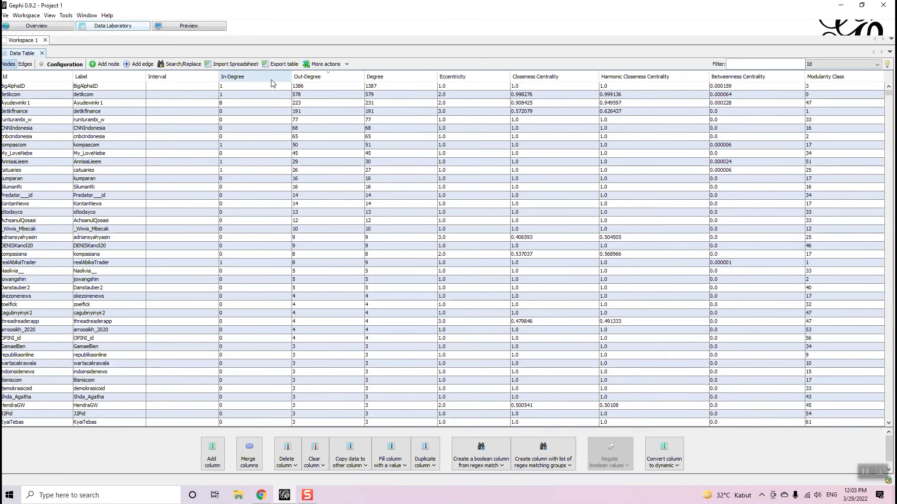
- Rank nodes by Degree and Betweenness Centrality, then by Modularity Class descending
left_click(394, 76)
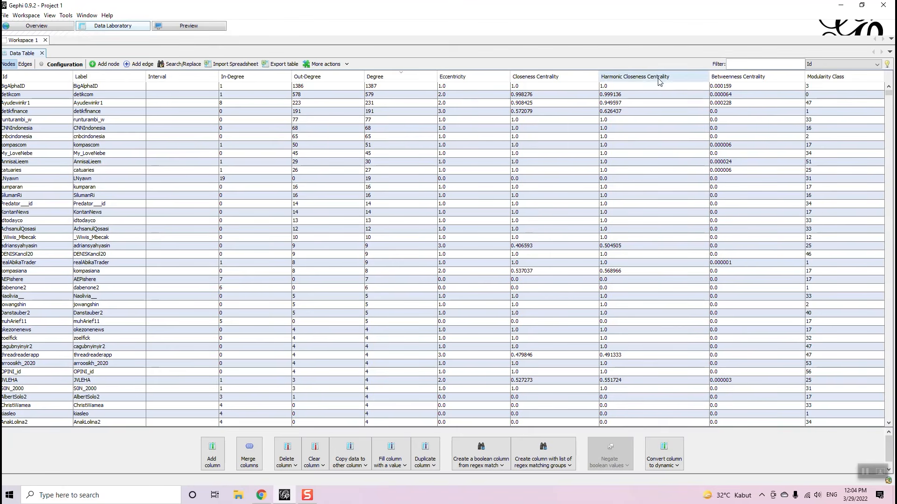
left_click(725, 77)
left_click(725, 77)
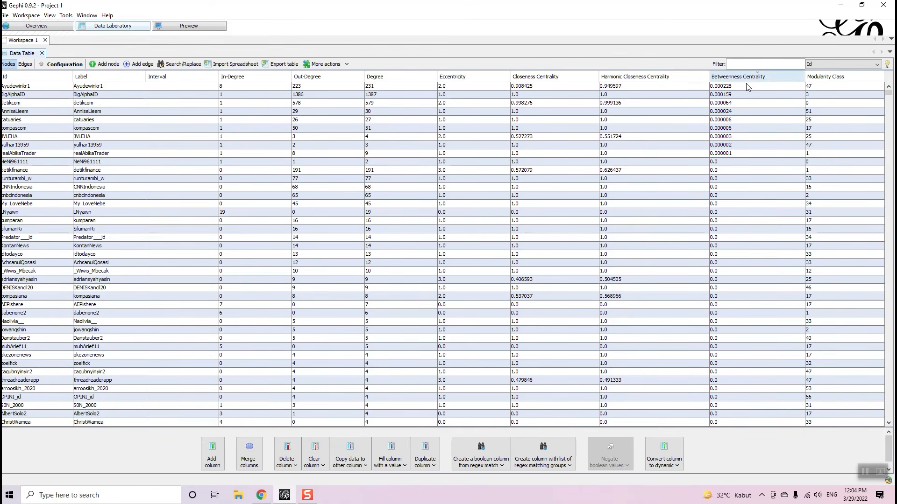
left_click(852, 77)
left_click(852, 77)
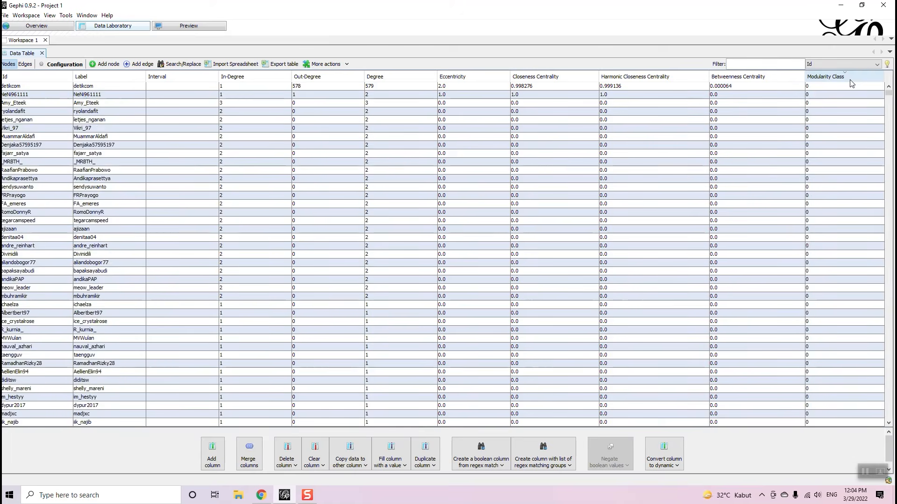
- Open Export table, check the spreadsheet file type, and cancel the export
left_click(281, 66)
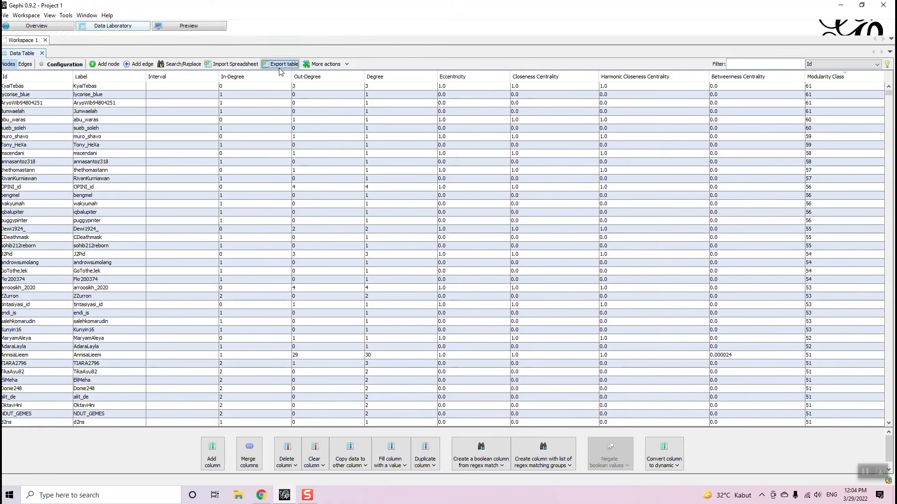
left_click(425, 299)
left_click(425, 307)
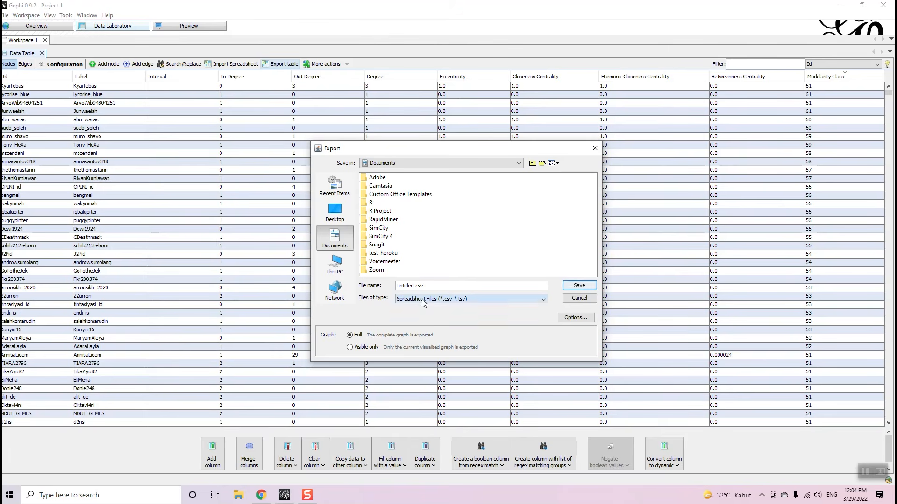
left_click(578, 298)
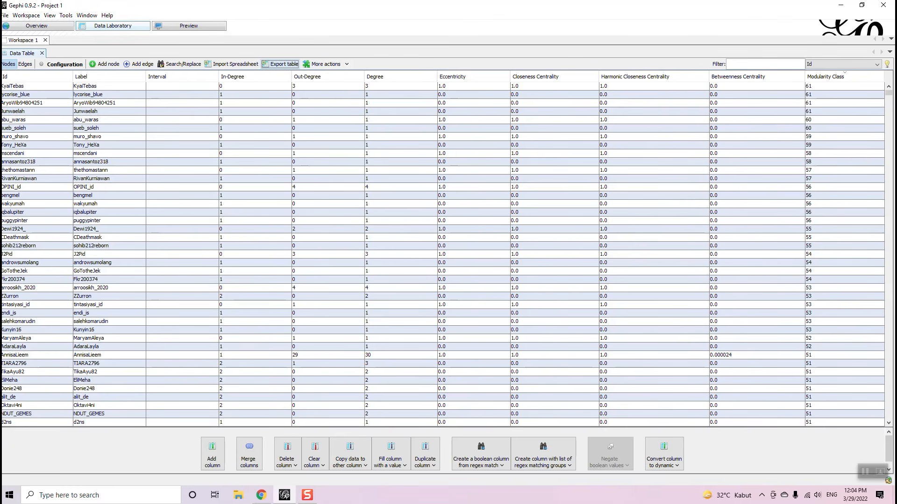
- Browse the workspace menu, glance at the Overview, and return to the nodes table
left_click(35, 17)
left_click(67, 16)
left_click(36, 27)
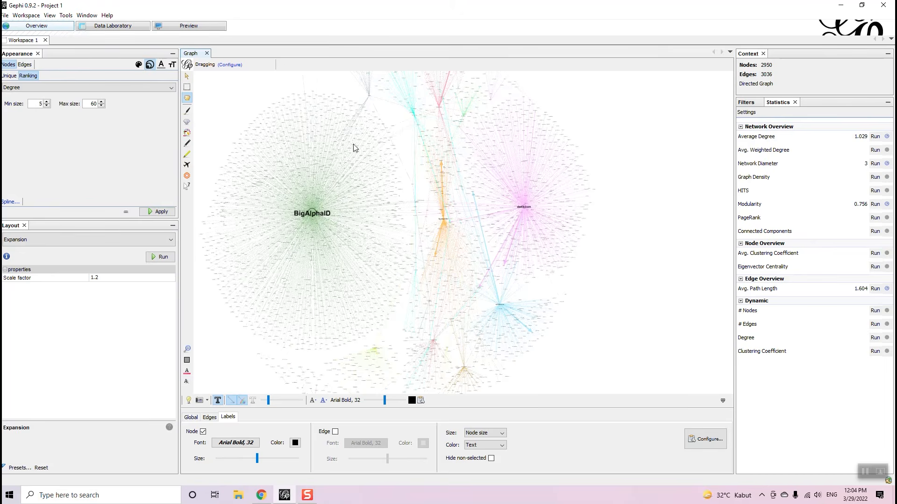
left_click(102, 27)
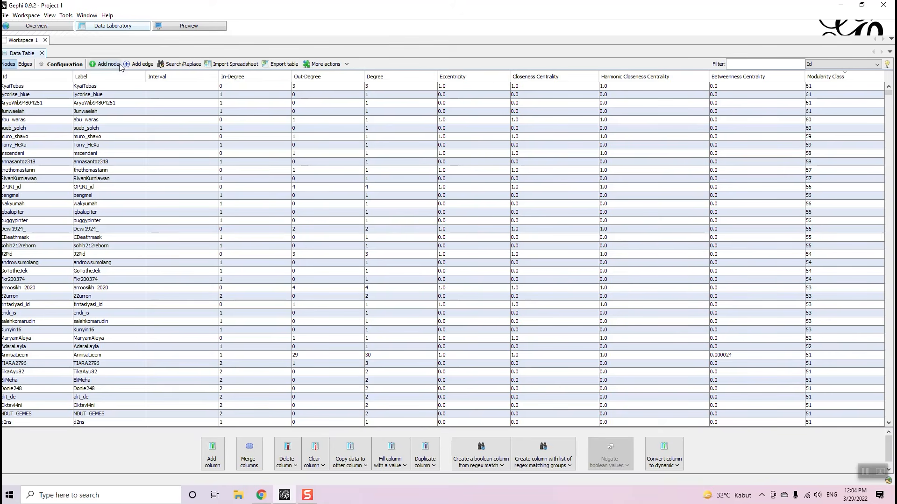
- Cancel the Import Spreadsheet dialog and switch back to the graph Overview
left_click(248, 65)
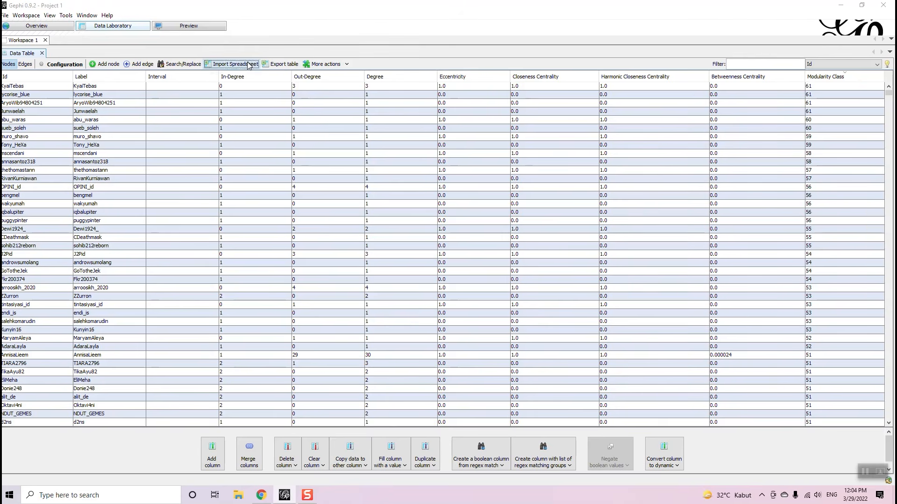
left_click(557, 330)
left_click(51, 26)
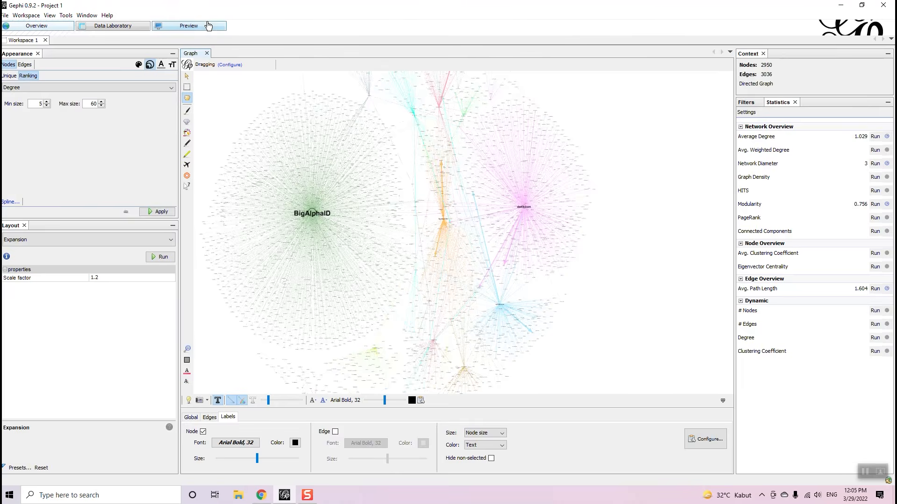
- Render the retweet network in the Preview window
left_click(209, 26)
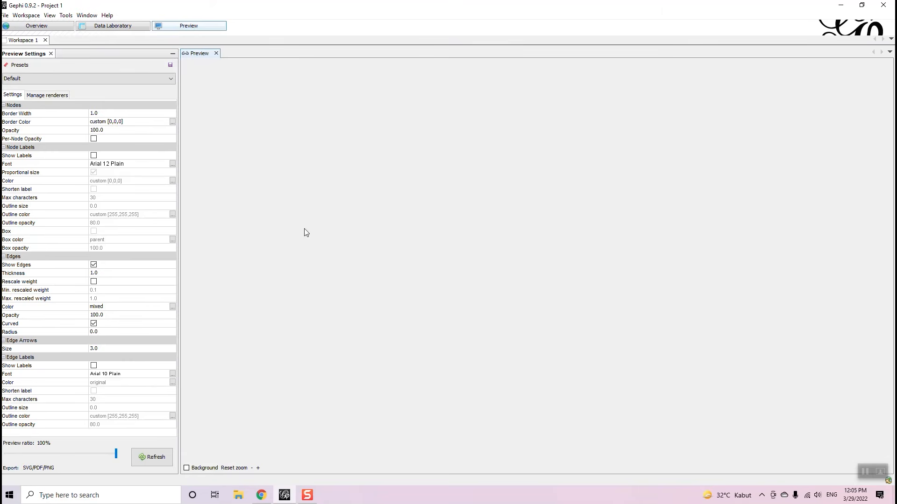
left_click(155, 457)
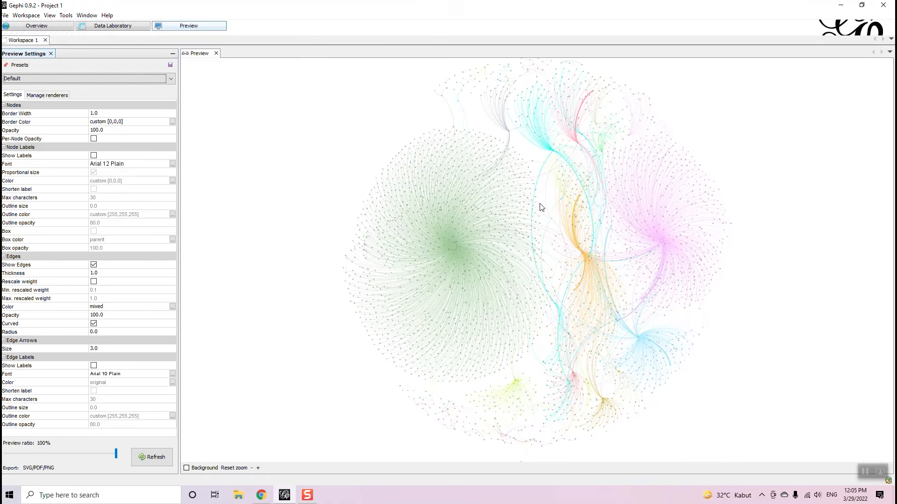
scroll(541, 207, "up", 5)
scroll(541, 207, "down", 5)
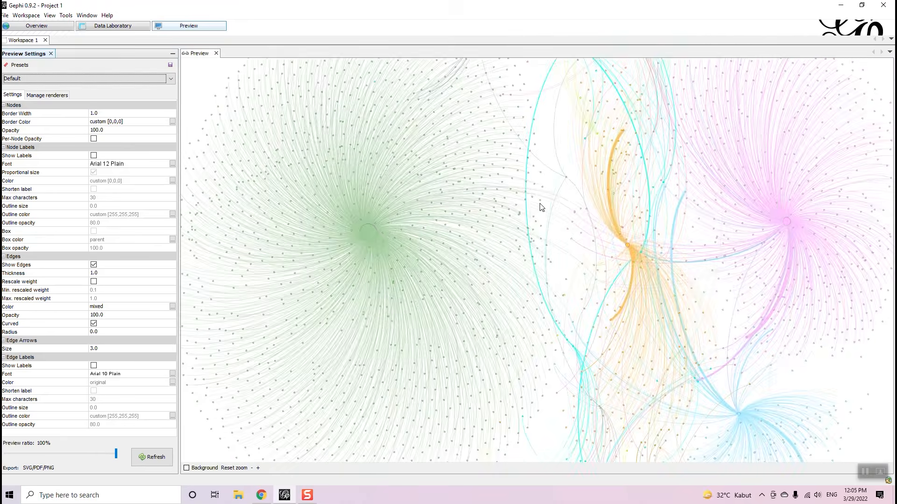
scroll(571, 195, "down", 3)
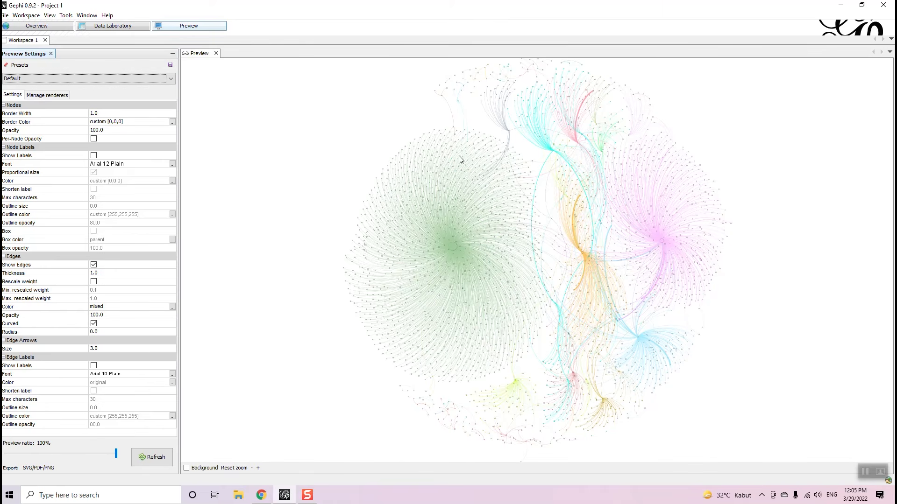
- Enable per-node opacity and Show Labels (Arial 12), then refresh the preview
left_click(93, 140)
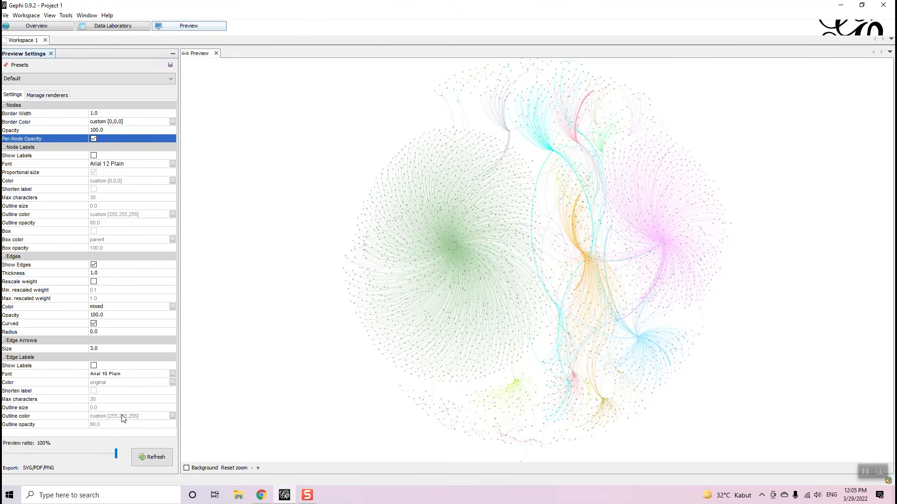
left_click(147, 461)
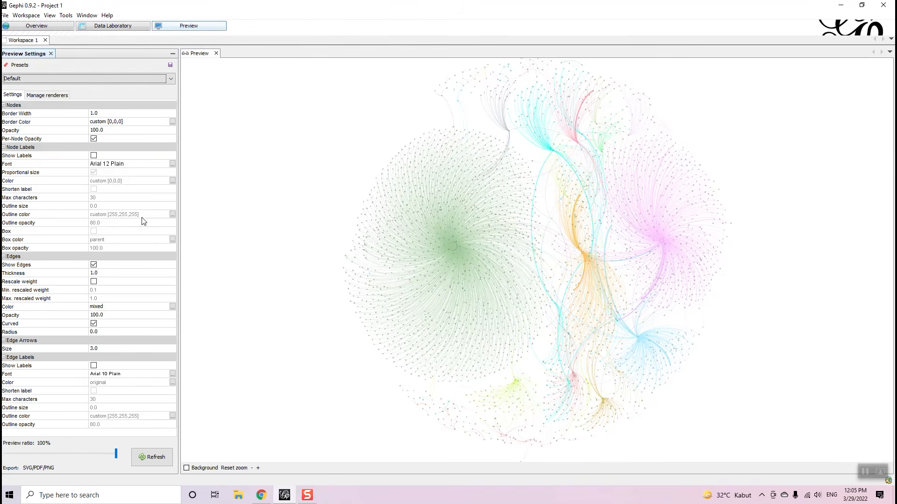
scroll(406, 191, "up", 5)
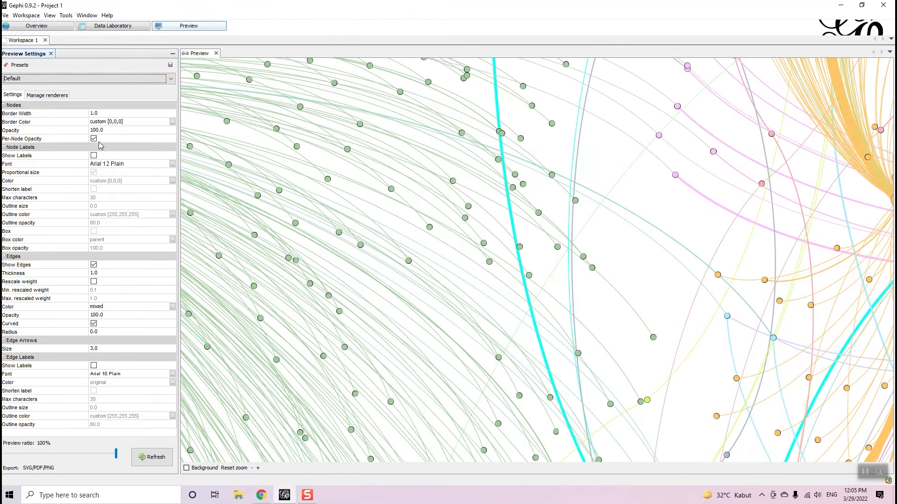
left_click(93, 155)
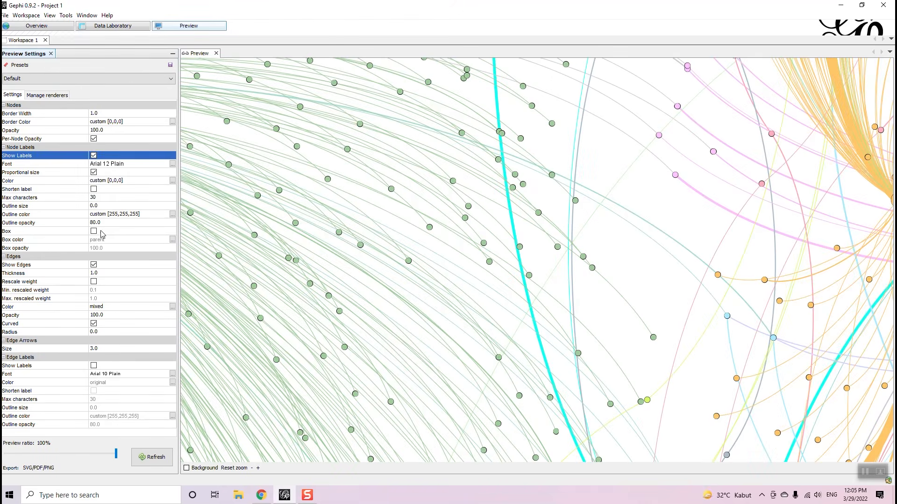
left_click(152, 458)
scroll(526, 262, "down", 5)
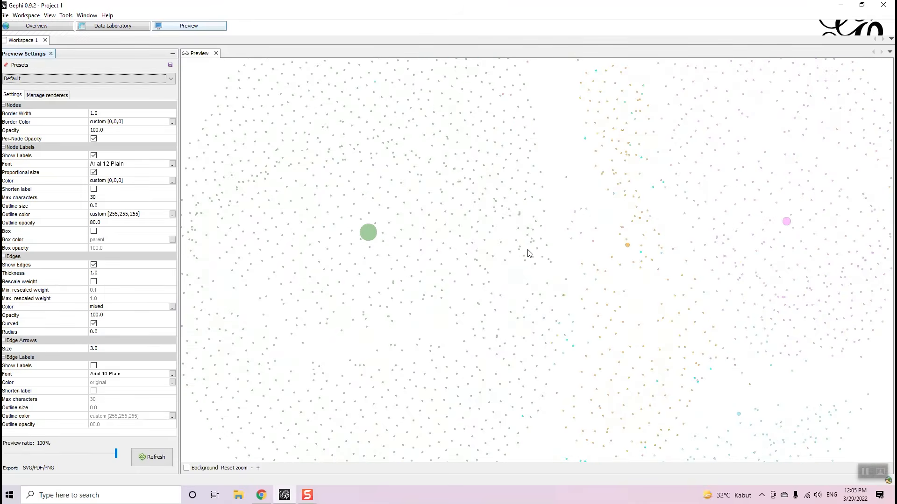
scroll(491, 243, "down", 2)
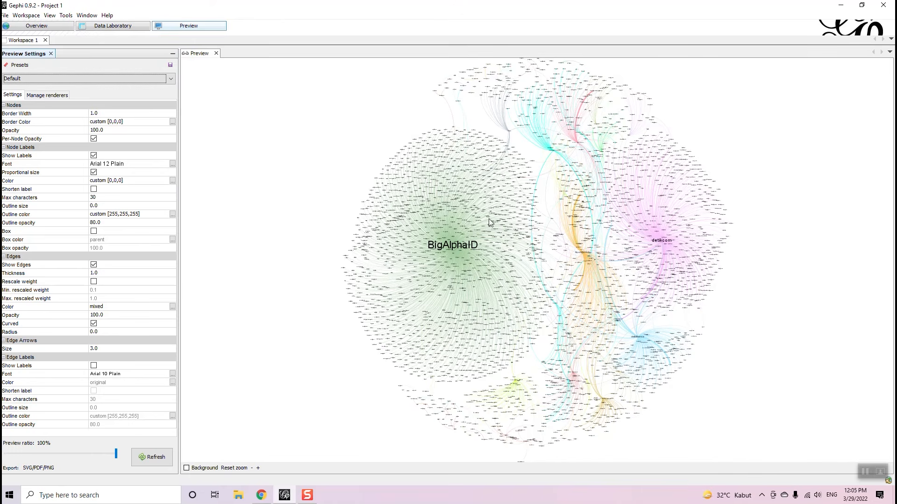
- Try node label fonts such as Bookshelf Symbol 7, Blackadder ITC and Berlin Sans FB Demi
left_click(172, 164)
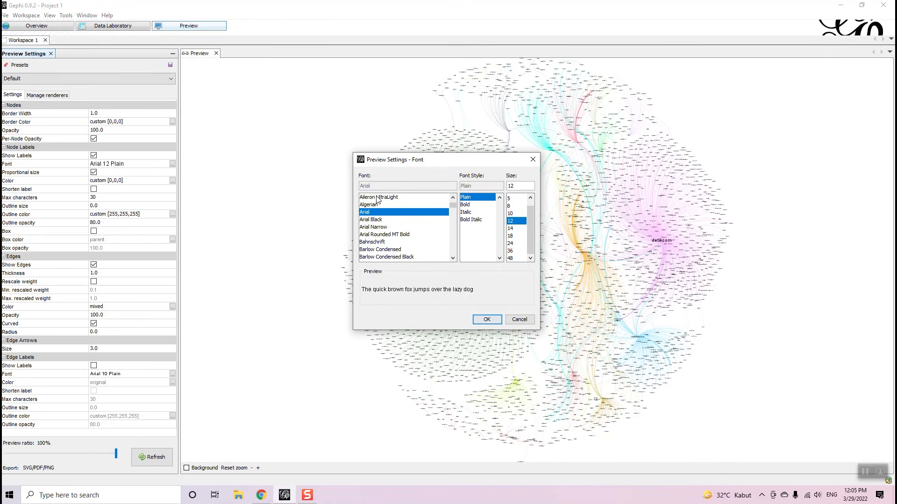
scroll(388, 227, "down", 12)
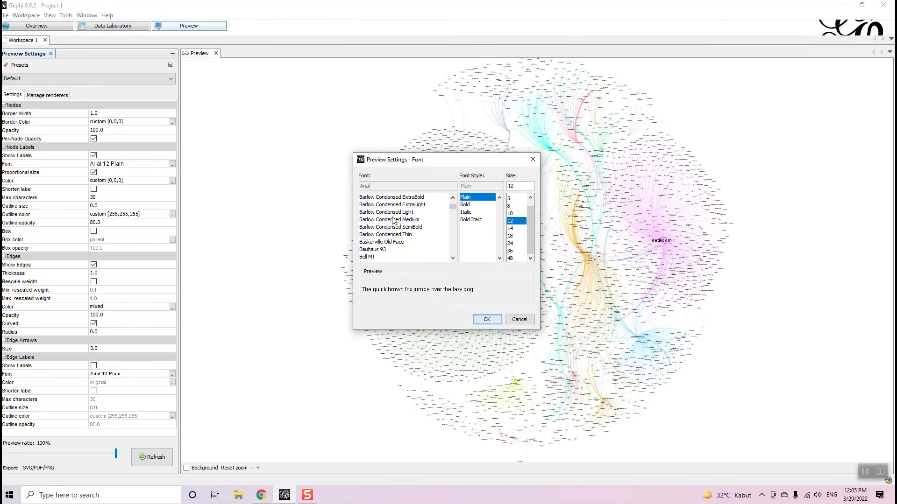
scroll(401, 218, "down", 3)
scroll(386, 219, "up", 4)
left_click(385, 219)
scroll(383, 222, "up", 3)
left_click(382, 219)
scroll(381, 220, "up", 2)
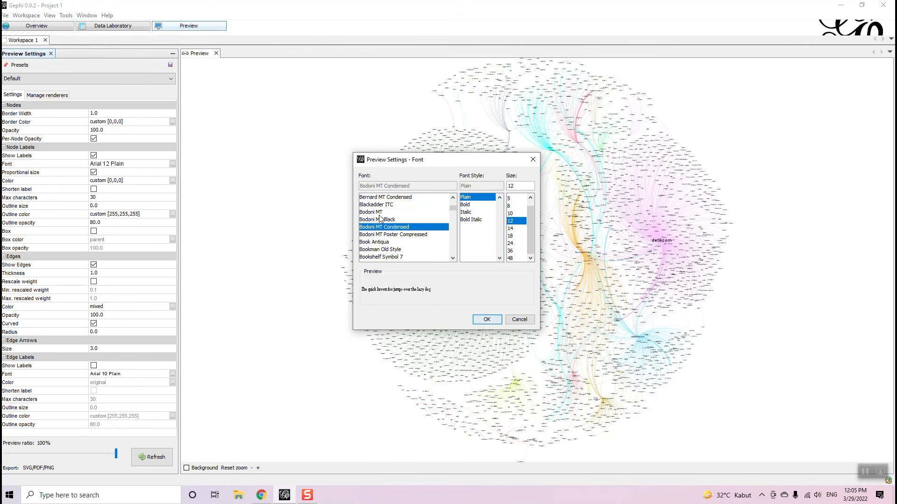
left_click(376, 205)
scroll(376, 205, "up", 1)
left_click(383, 206)
scroll(385, 220, "up", 1)
left_click(392, 204)
scroll(390, 220, "up", 4)
scroll(398, 238, "up", 2)
- Set node labels to Baskerville Old Face size 14 and refresh the preview
left_click(395, 220)
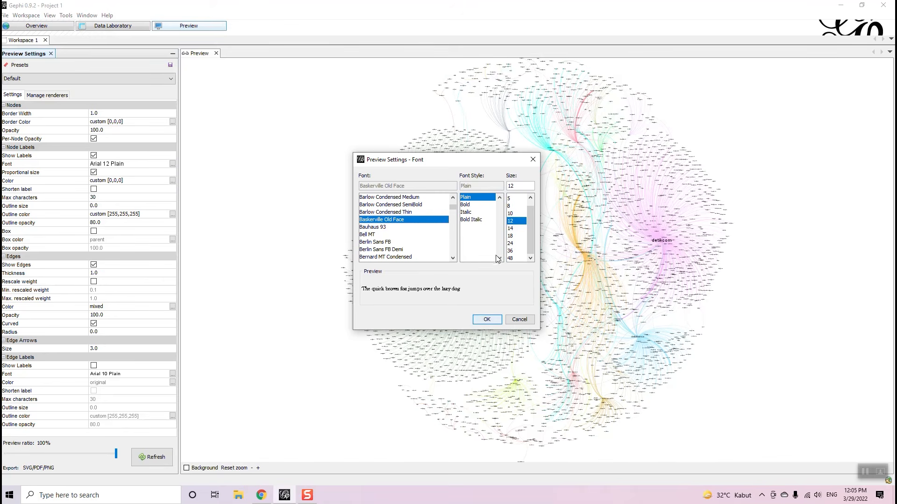
left_click(510, 229)
left_click(487, 319)
left_click(153, 456)
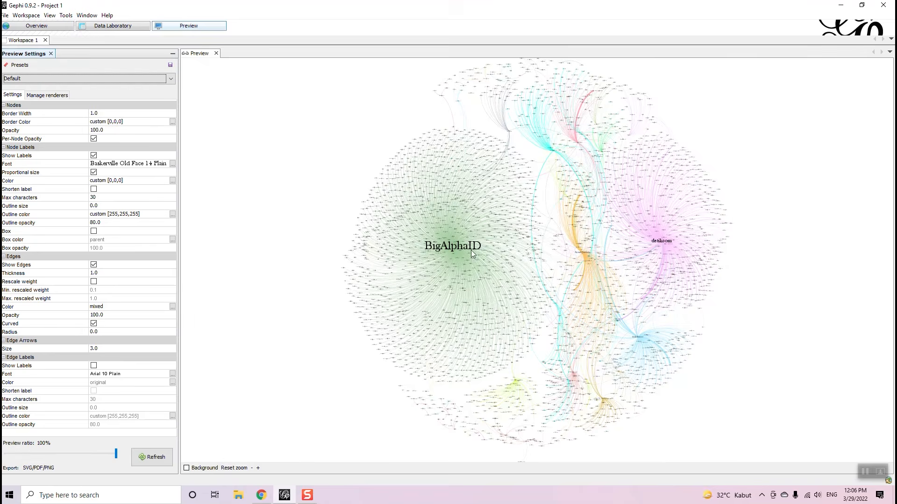
scroll(502, 250, "up", 3)
scroll(416, 236, "down", 3)
scroll(549, 133, "up", 3)
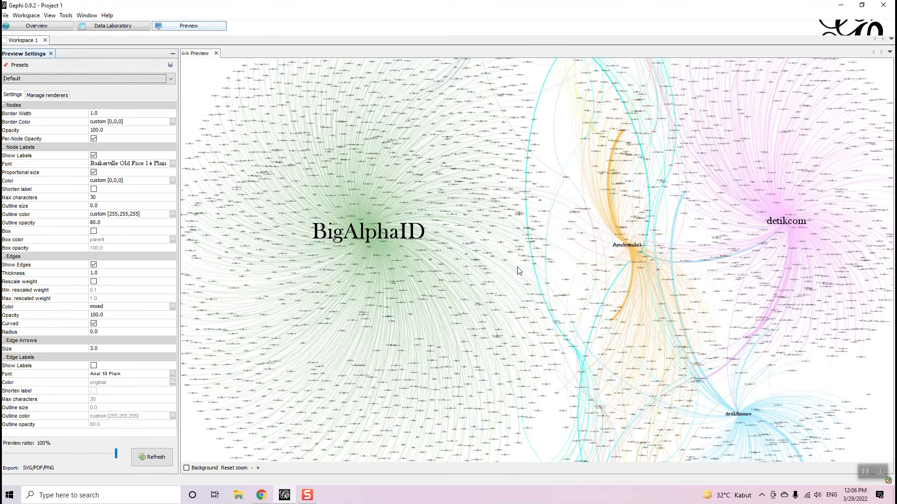
scroll(596, 320, "down", 3)
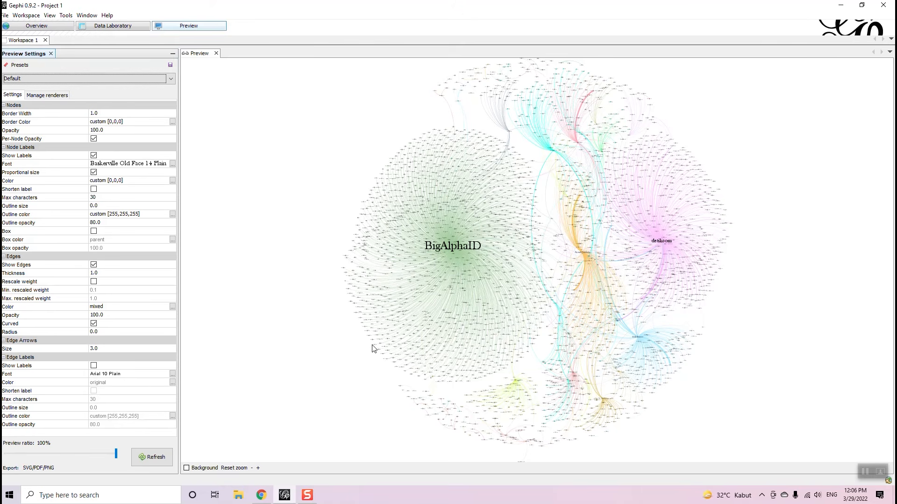
left_click(95, 324)
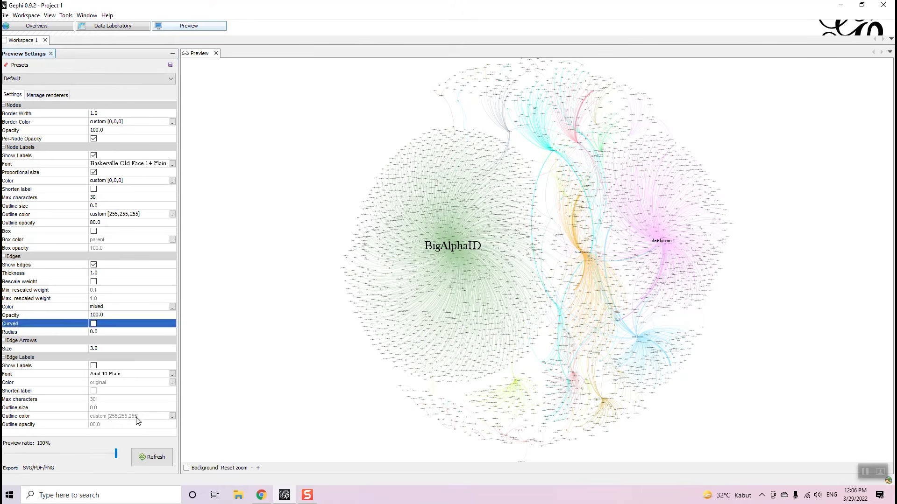
left_click(159, 456)
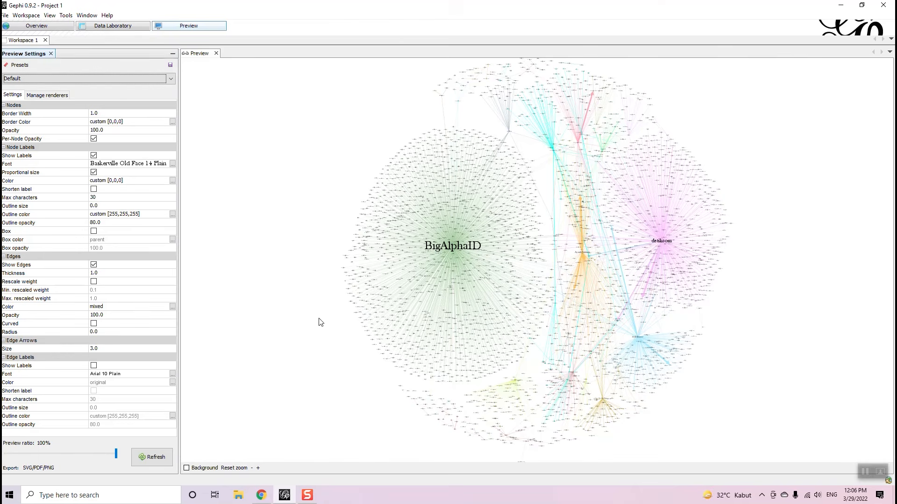
left_click(93, 324)
left_click(152, 456)
scroll(628, 261, "up", 5)
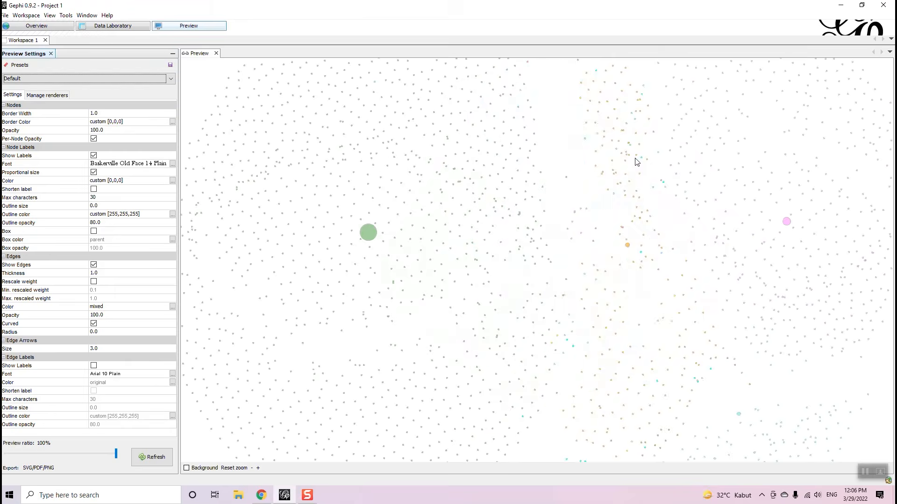
scroll(637, 168, "down", 5)
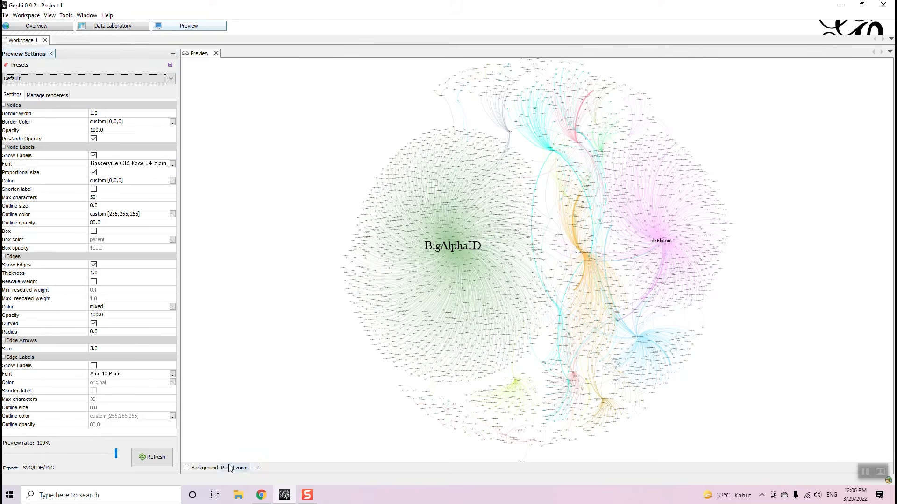
left_click(199, 468)
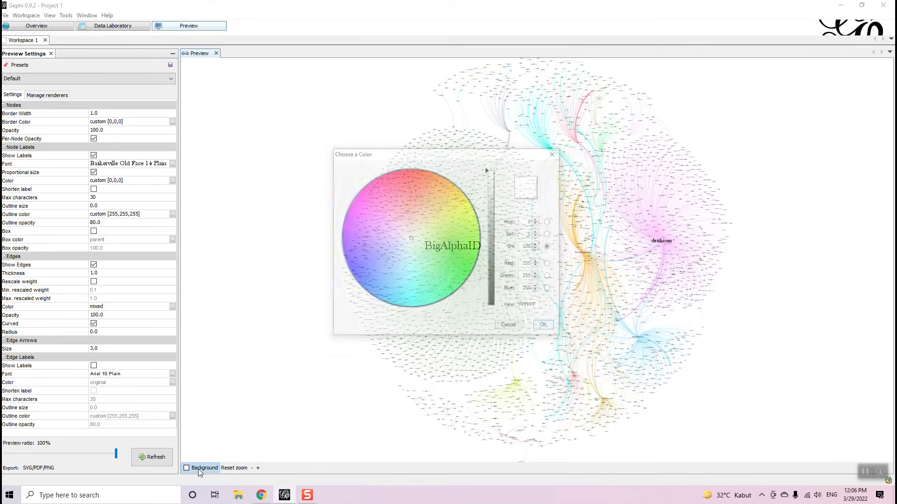
left_click(511, 327)
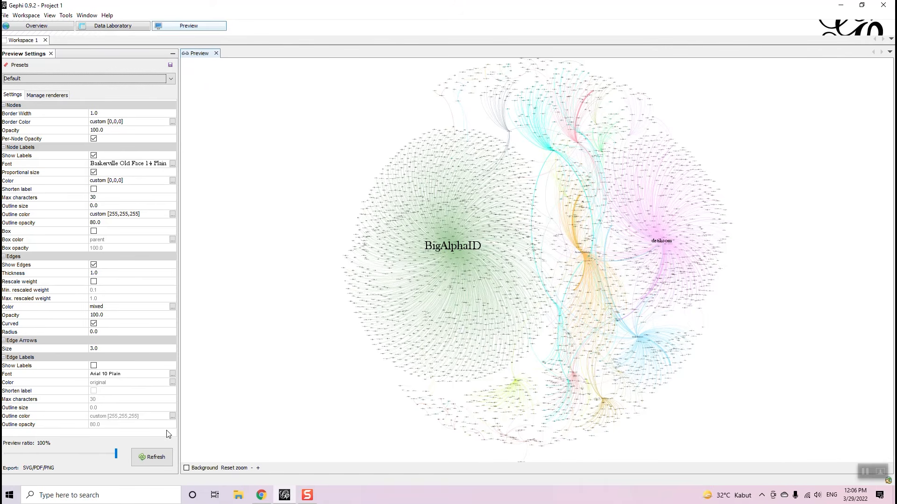
- Start exporting the preview to the Desktop, naming the file network-redenominasi
left_click(35, 468)
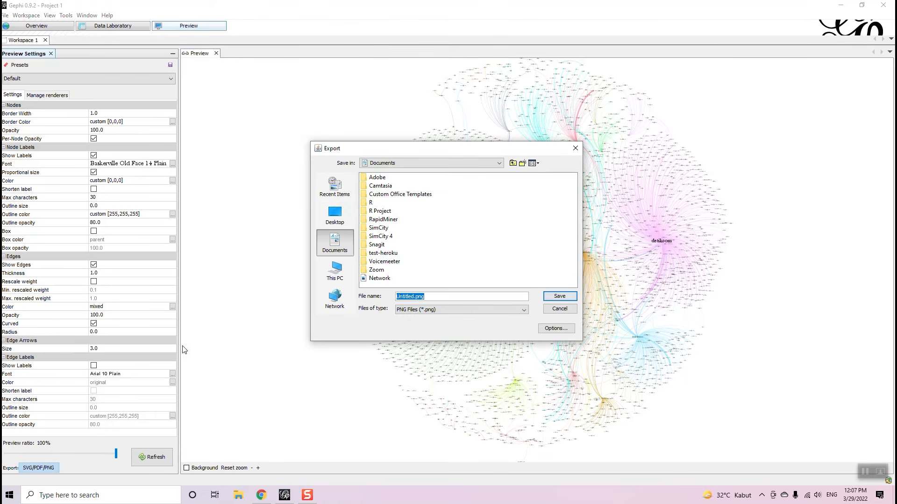
left_click(334, 213)
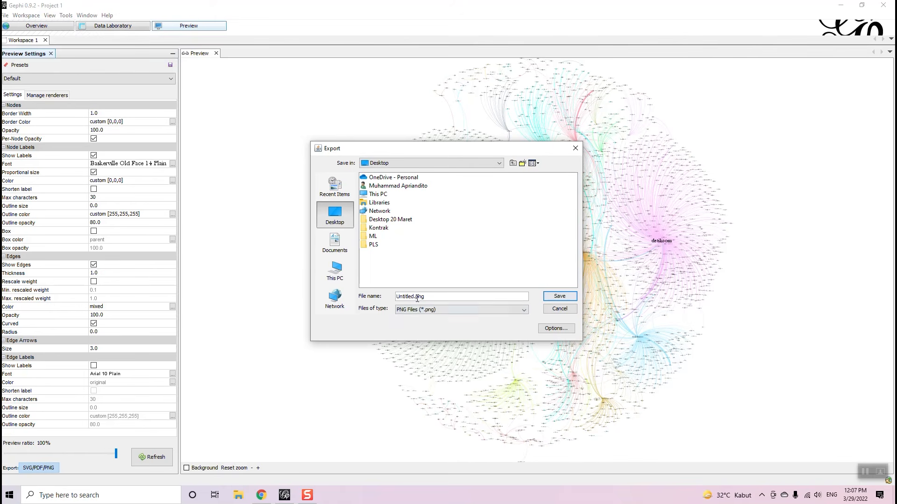
left_click_drag(411, 298, 390, 297)
key("Delete")
key("Delete")
type("mr")
key("BackSpace")
type("et")
key("BackSpace")
key("BackSpace")
key("BackSpace")
type("network-redenominasi")
- Set the export file type to PNG and re-enter the file name network-redenominasi
left_click(494, 310)
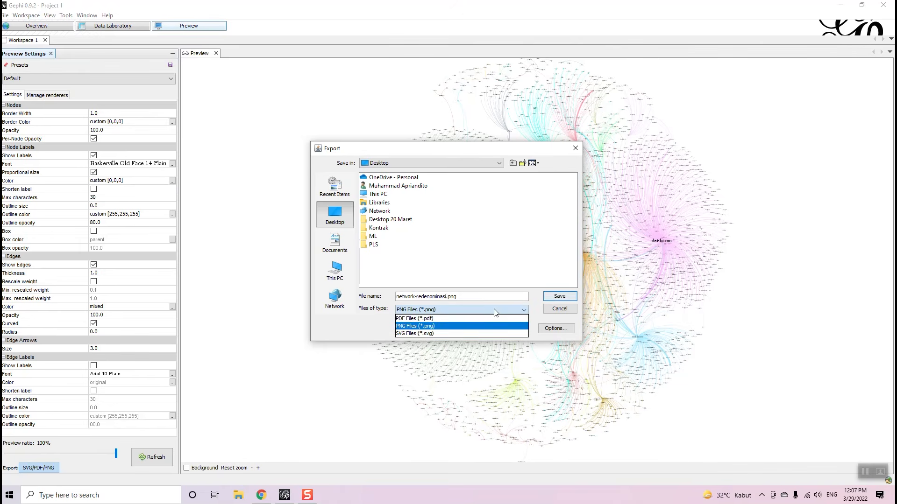
left_click(455, 325)
left_click(455, 310)
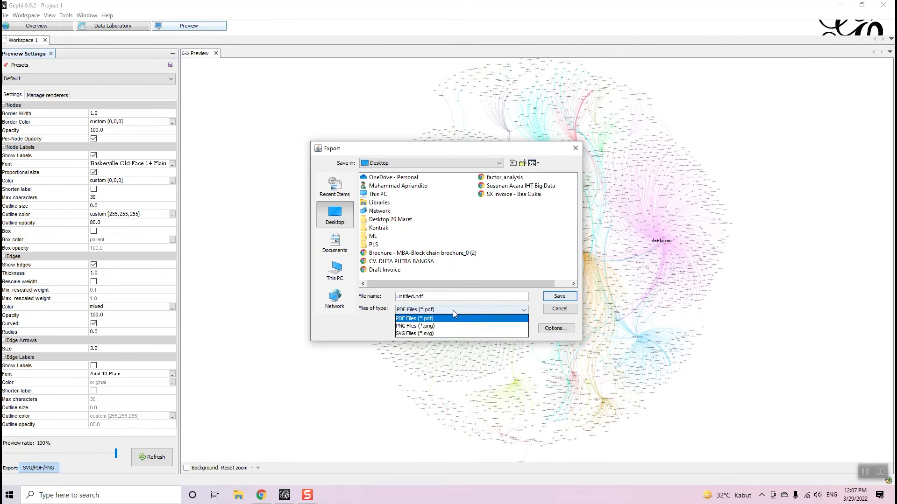
left_click(426, 327)
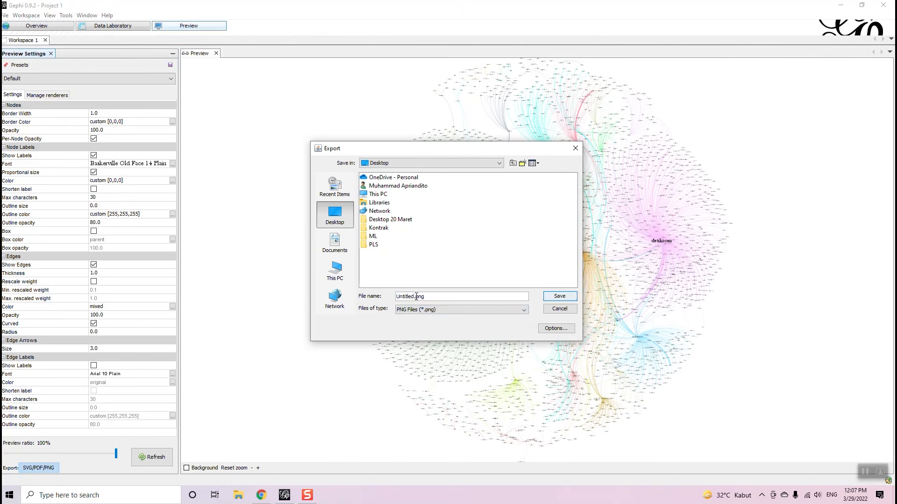
left_click_drag(413, 296, 385, 293)
type("network-redenominasi")
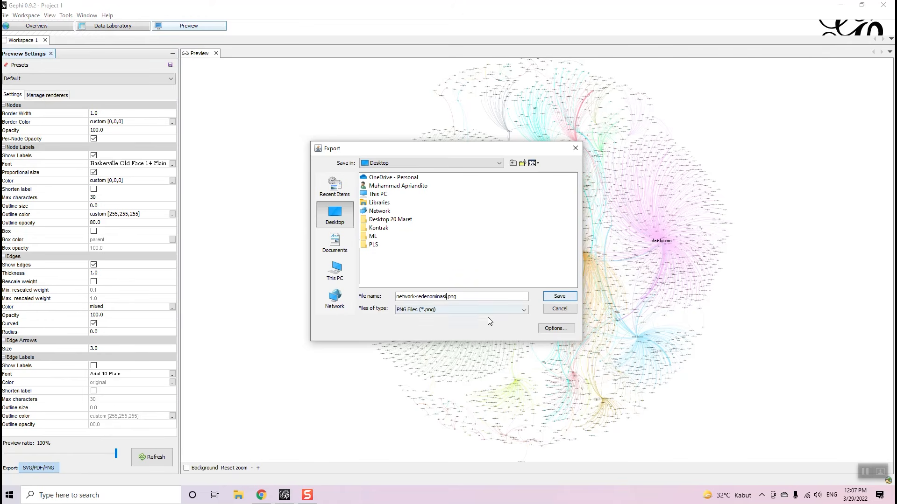
- Set the PNG width and height to 3000 pixels and save the image
left_click(555, 329)
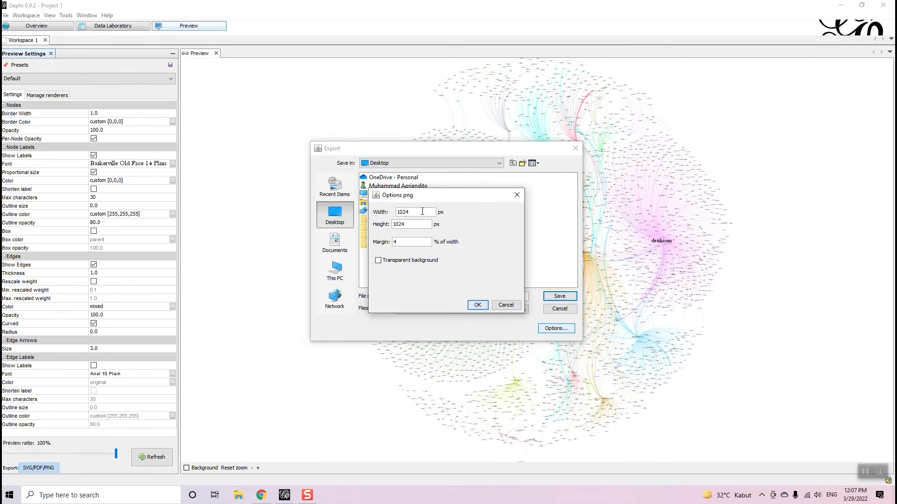
left_click_drag(414, 212, 317, 213)
type("3000")
left_click_drag(413, 224, 328, 232)
type("3000")
left_click(476, 305)
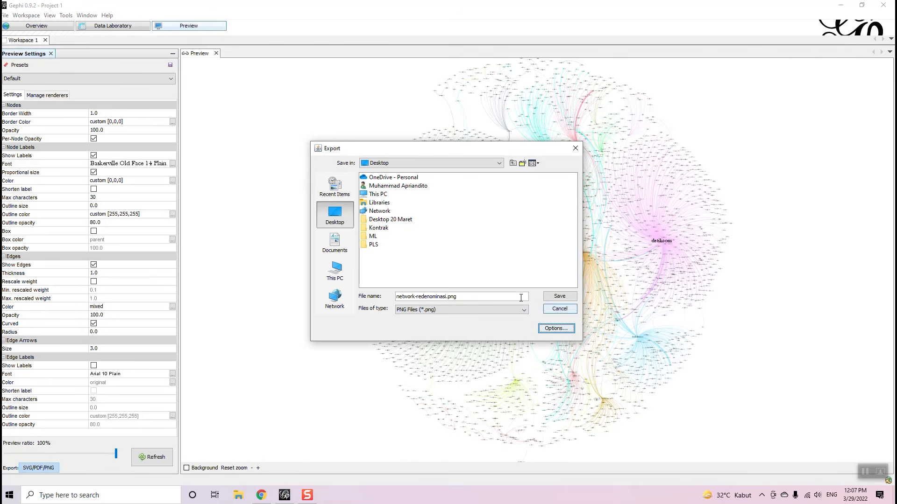
left_click(560, 296)
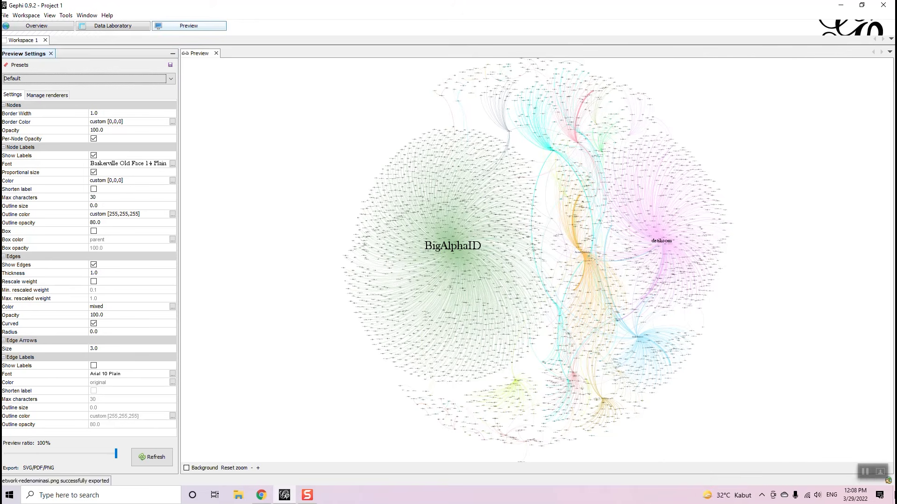
- Show the Windows desktop with Win+D and open network-redenominasi.png
key("super+d")
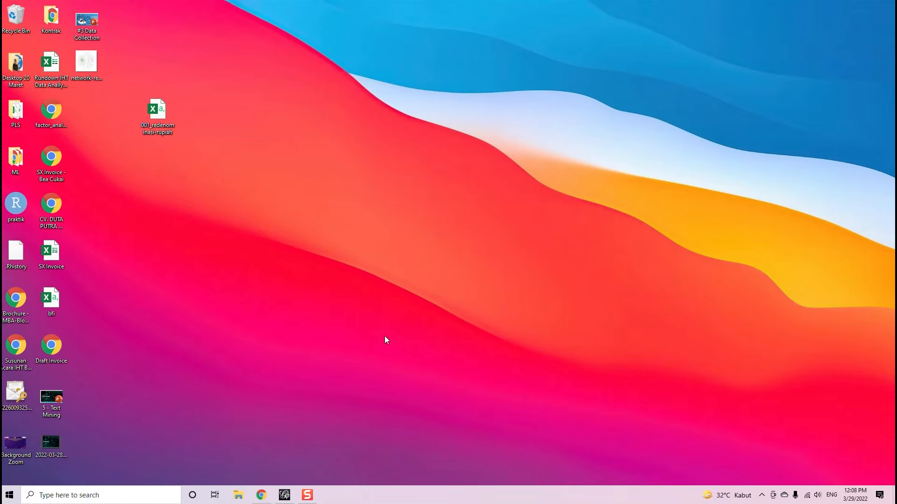
left_click(312, 494)
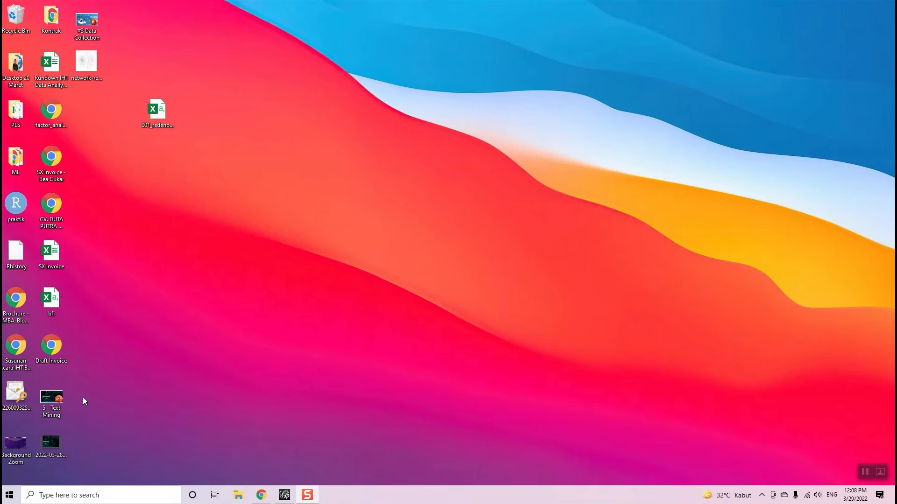
double_click(88, 74)
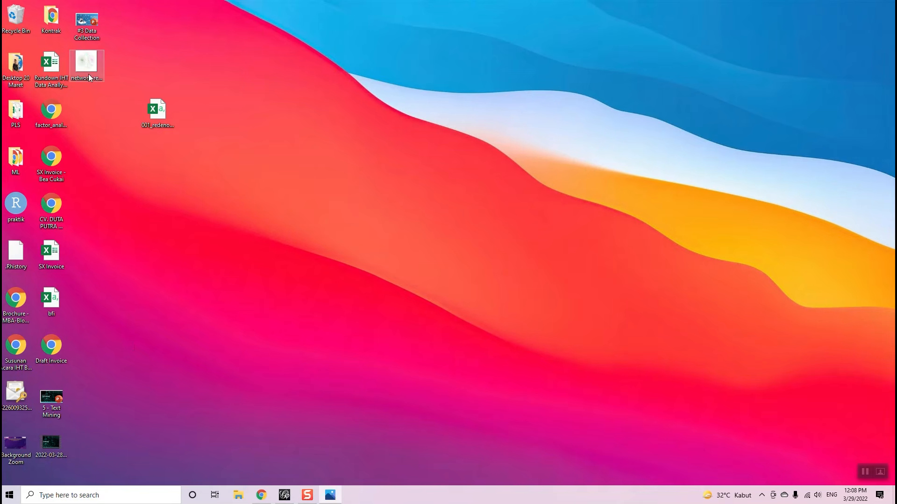
- Maximize Photos and zoom in and out on network-redenominasi.png to inspect the communities
left_click(760, 54)
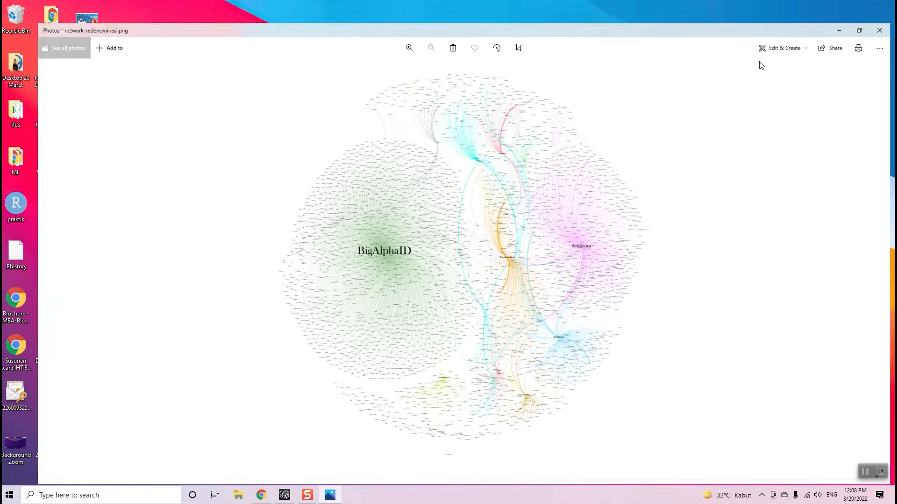
left_click(388, 31)
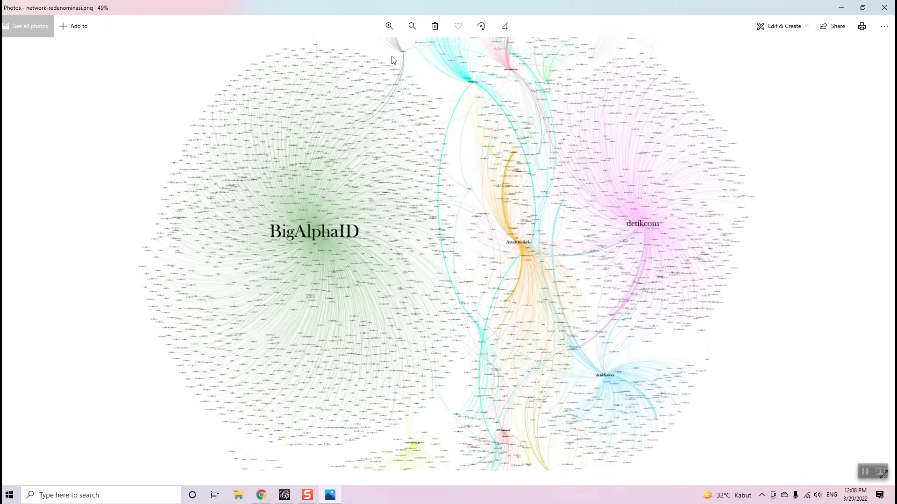
scroll(584, 255, "up", 3)
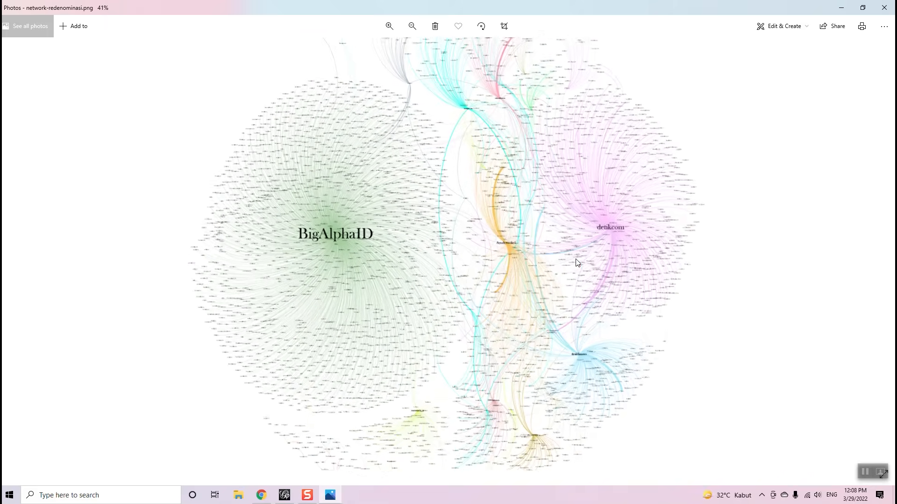
scroll(576, 260, "down", 3)
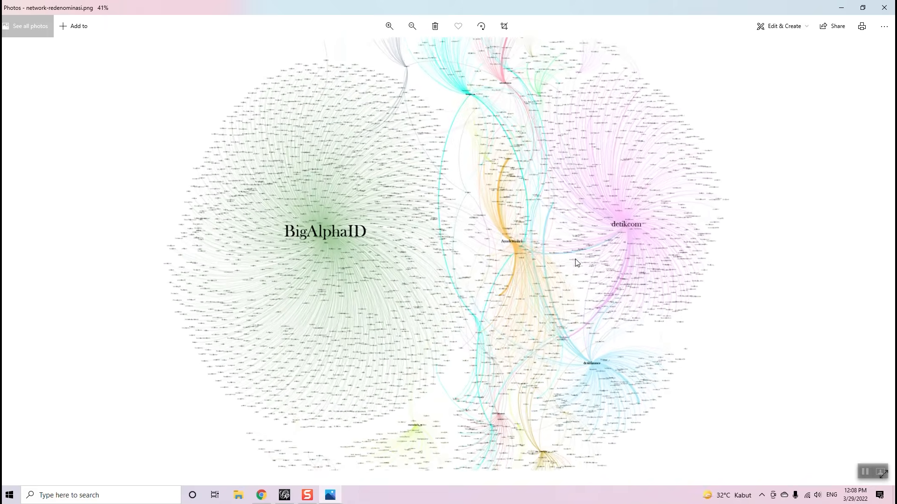
scroll(410, 160, "up", 2)
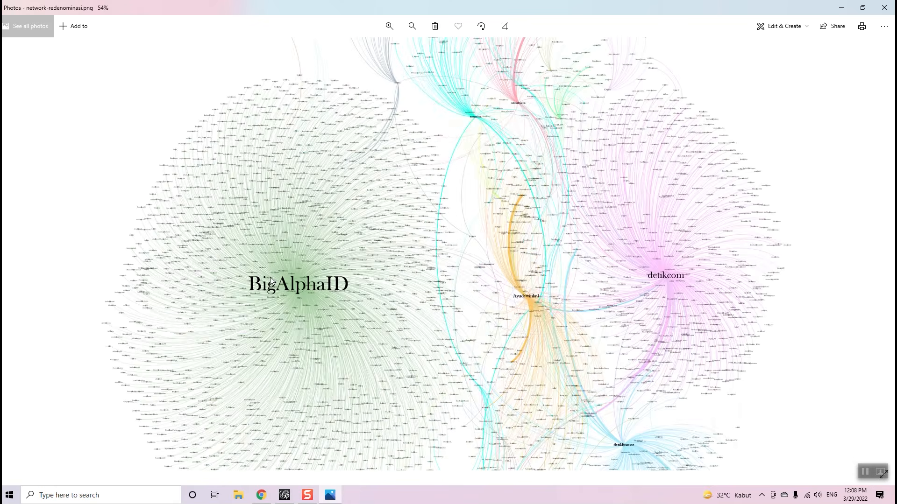
scroll(270, 277, "down", 3)
scroll(371, 277, "down", 1)
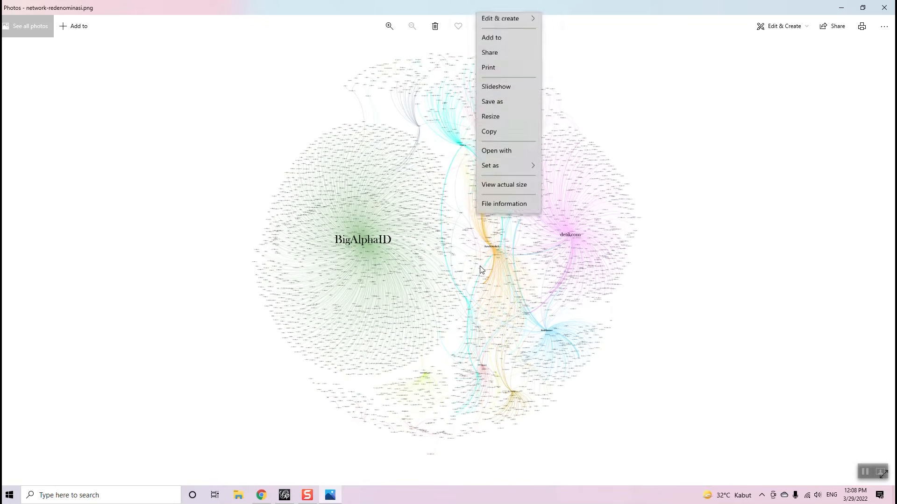